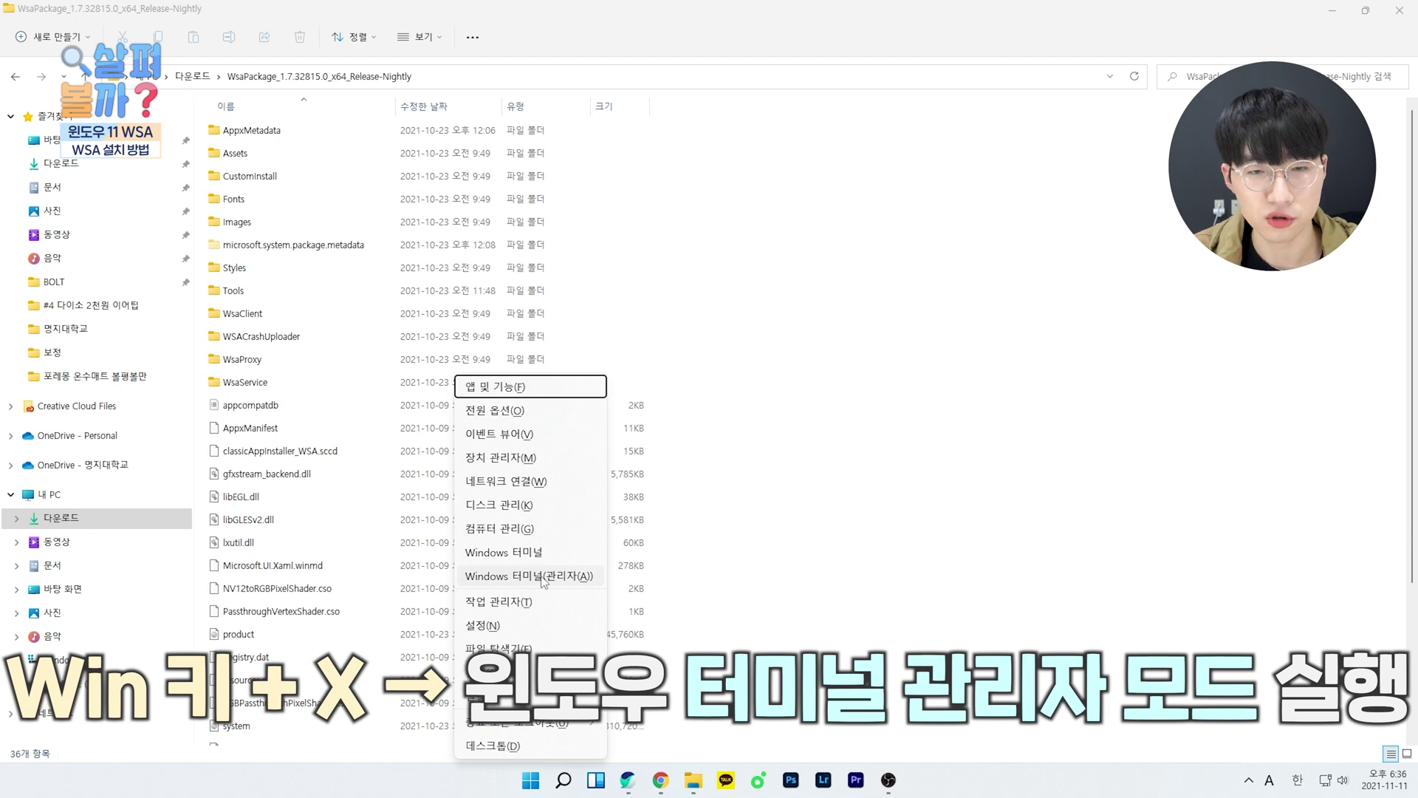
- From an administrator Windows Terminal in the WsaPackage_1.7.32815.0_x64_Release-Nightly folder, run Add-AppxPackage -Register .\AppxManifest.xml
click(543, 576)
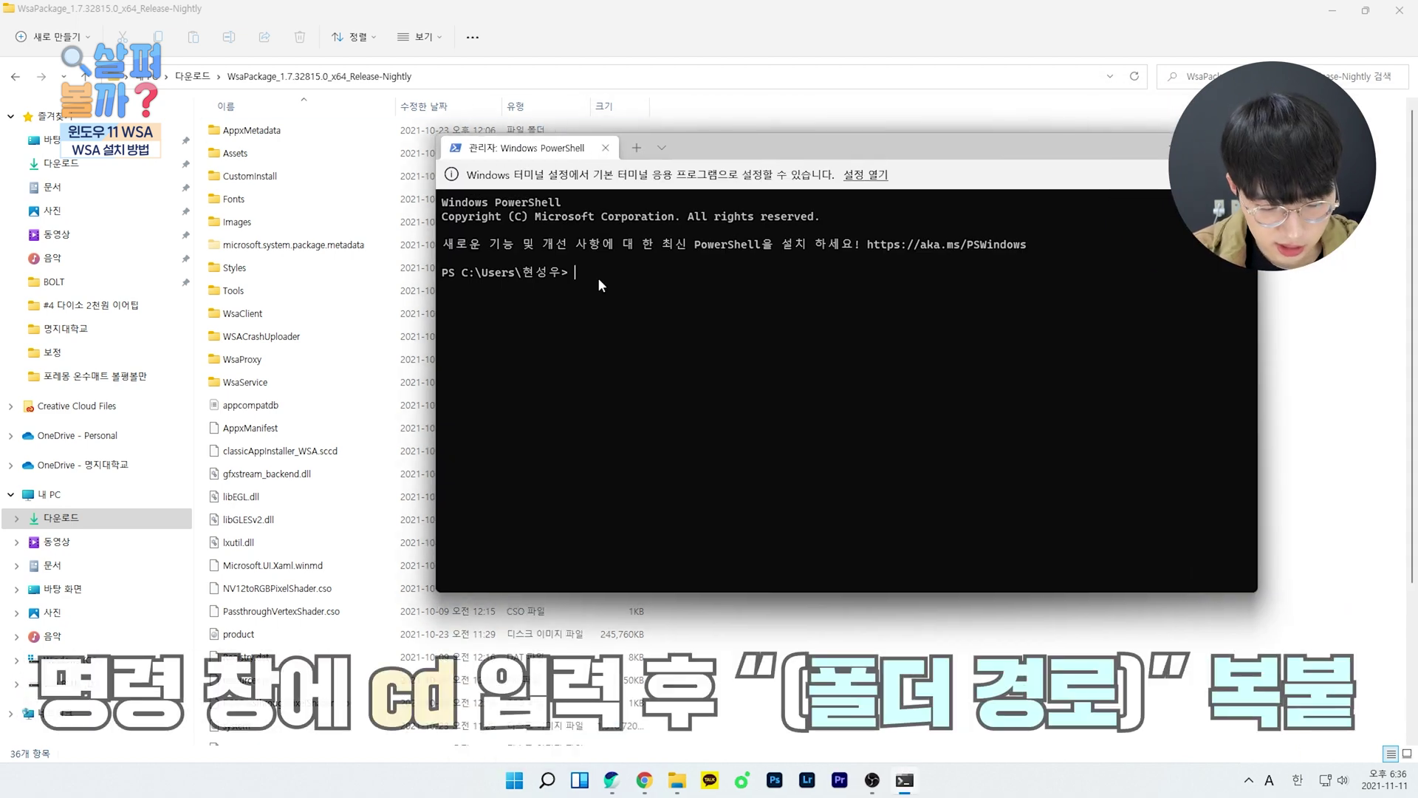
text(cd)
click(665, 77)
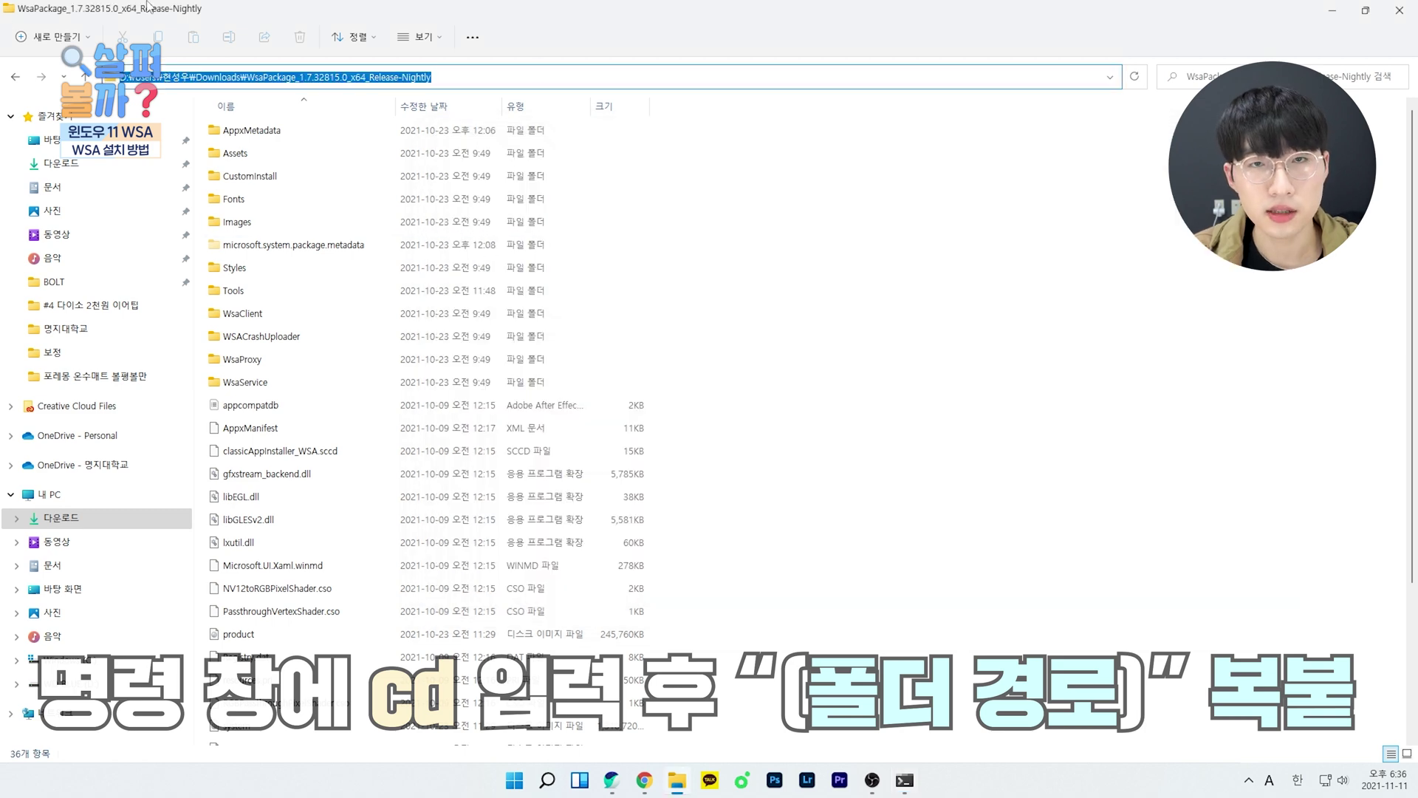
click(904, 780)
text(")
text(D:\Users\현성우\Downloads\WsaPackage_1.7.32815.0_x64_Release-Nightly)
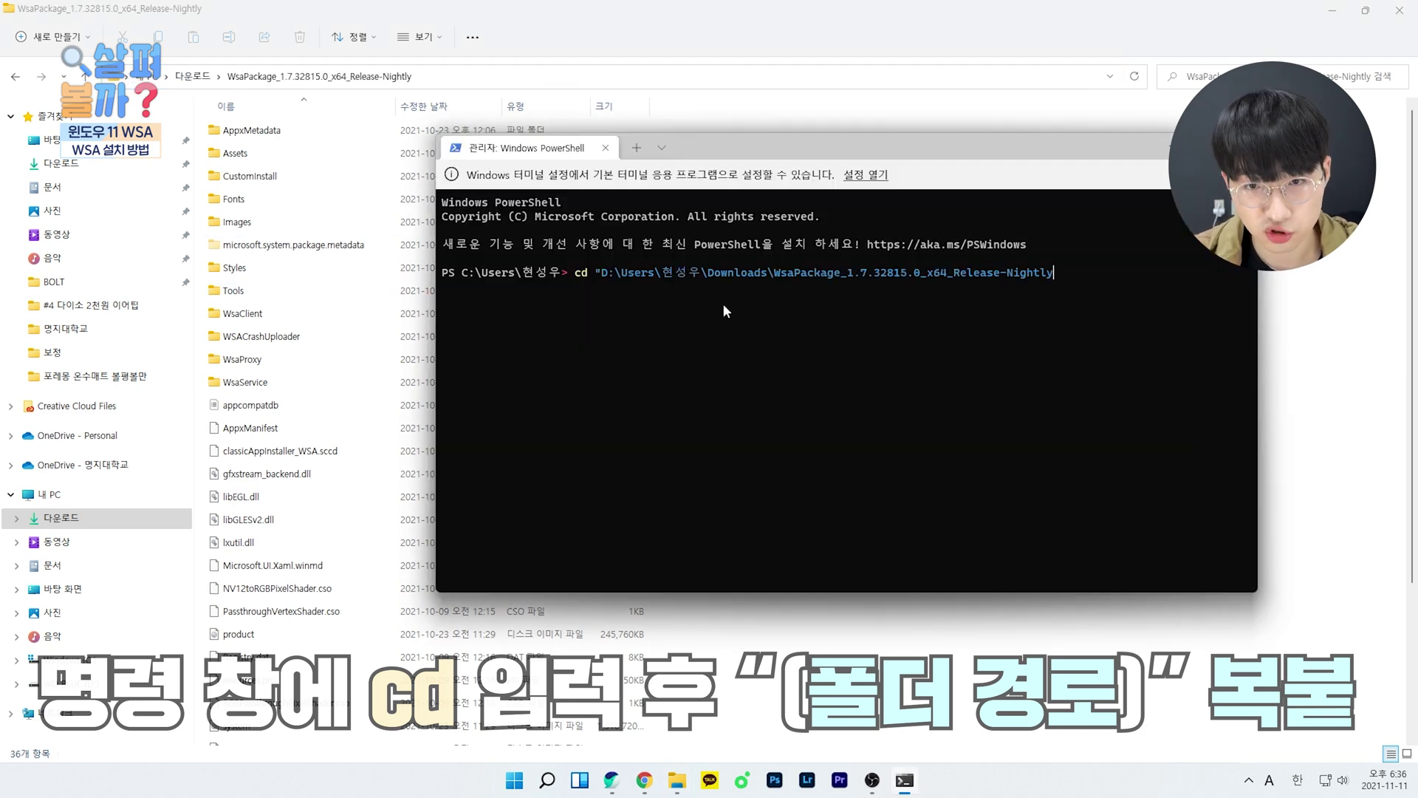
text(")
key(Return)
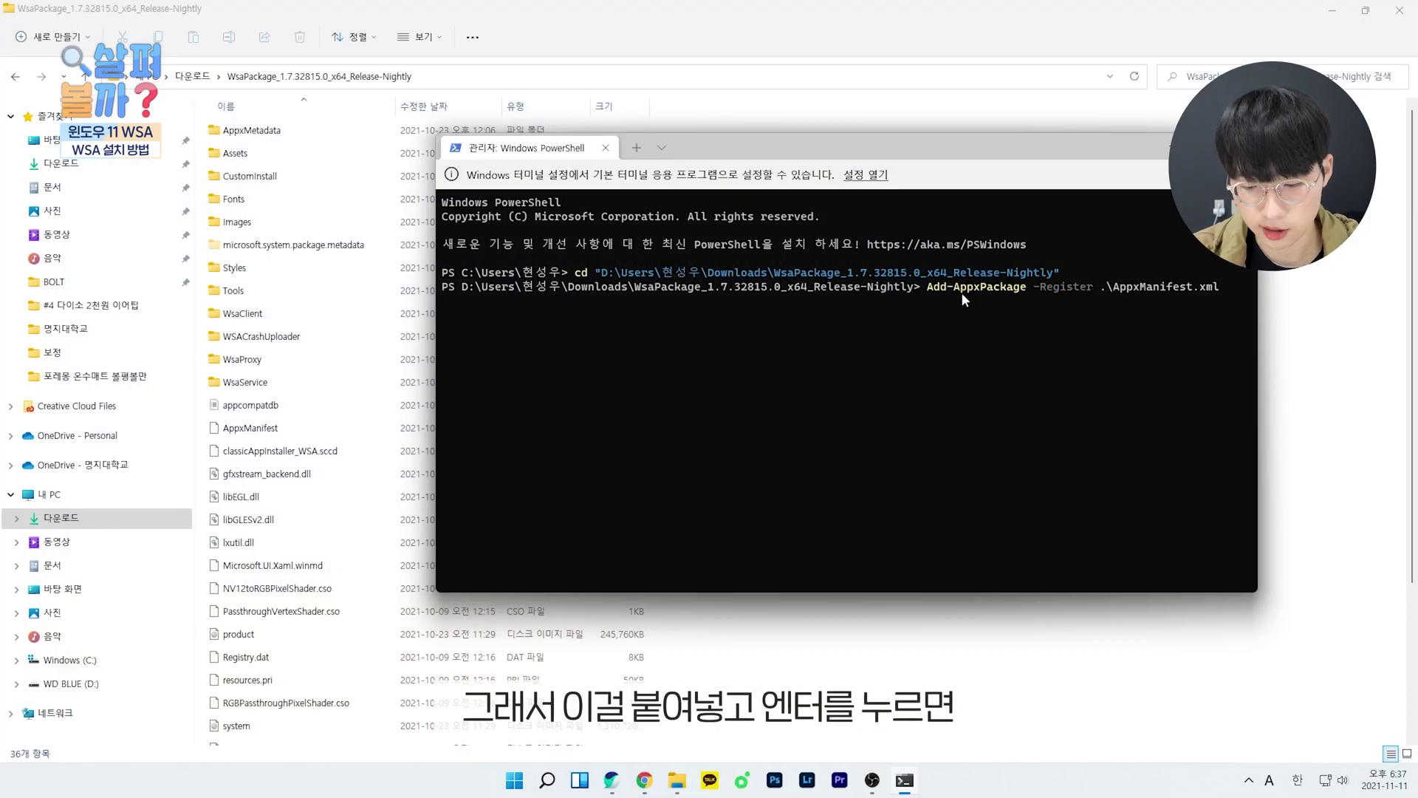
key(Return)
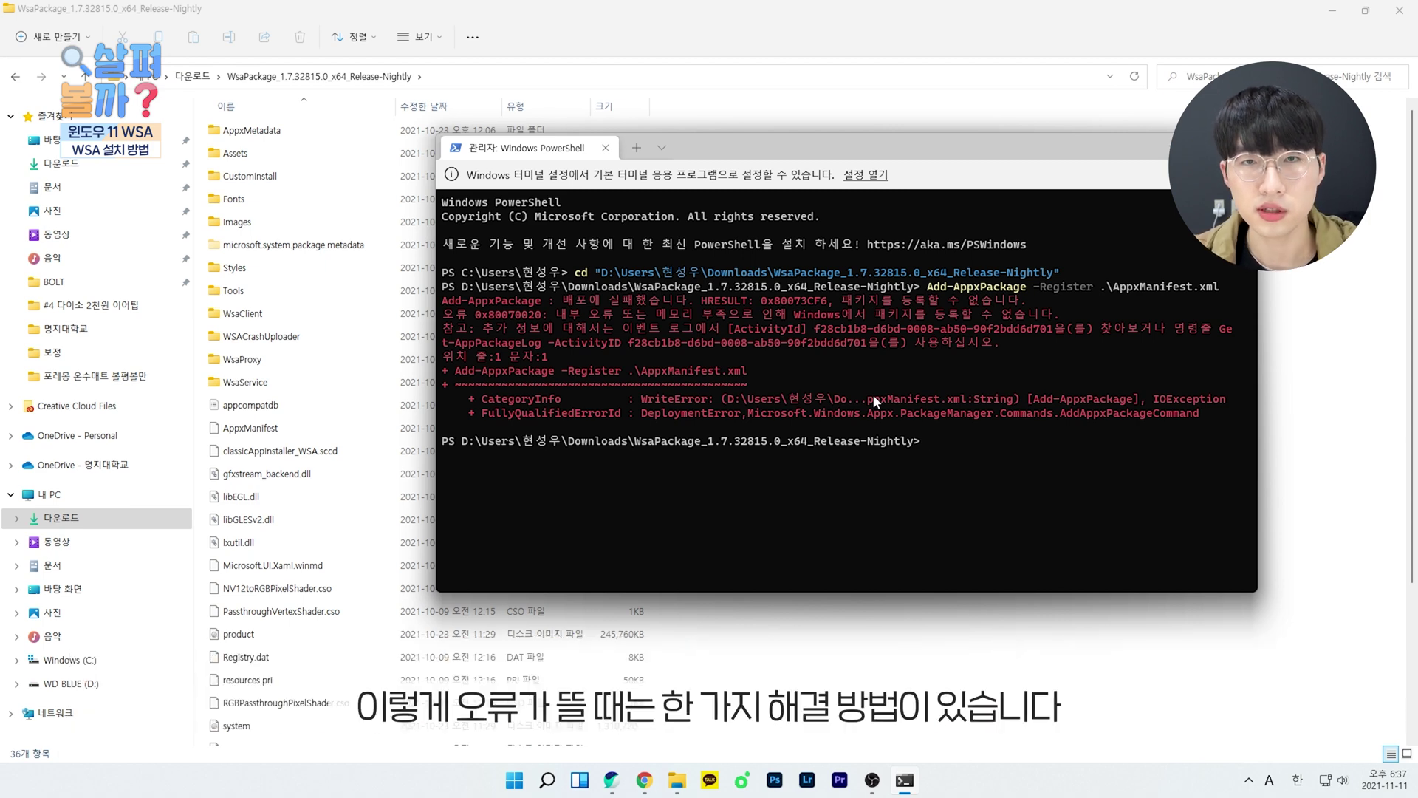
- Open the developer options under Privacy & security in Windows Settings to check developer mode
right_click(515, 788)
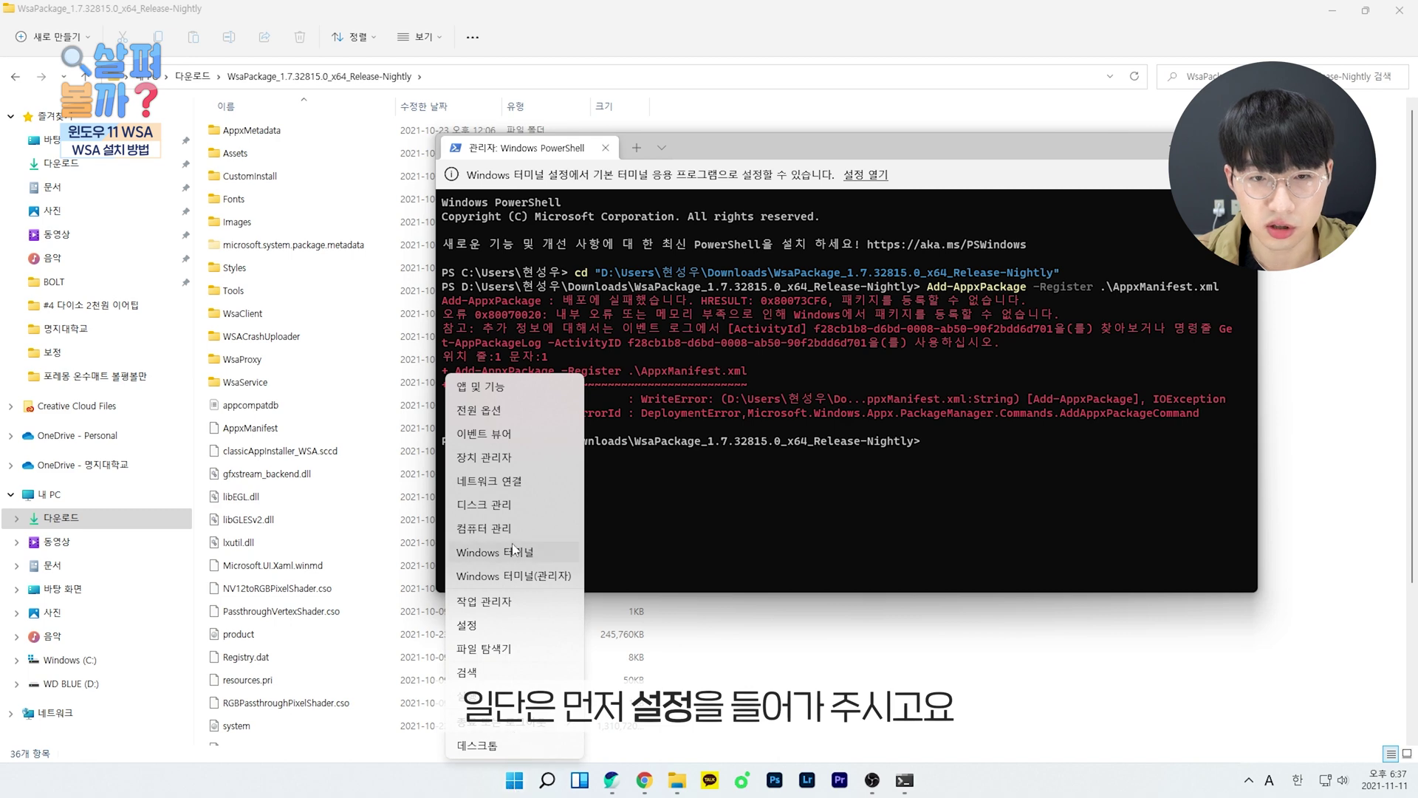
click(473, 625)
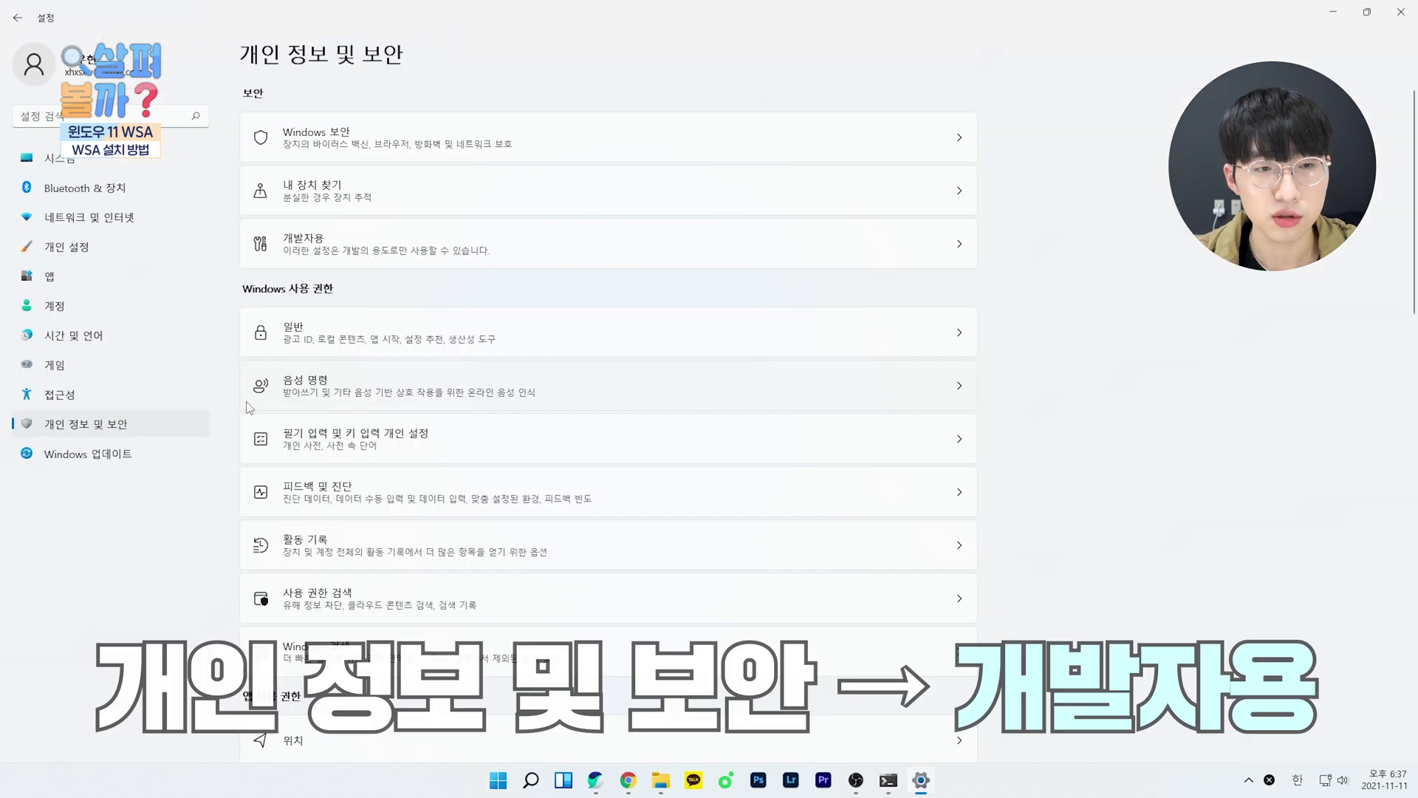
click(326, 256)
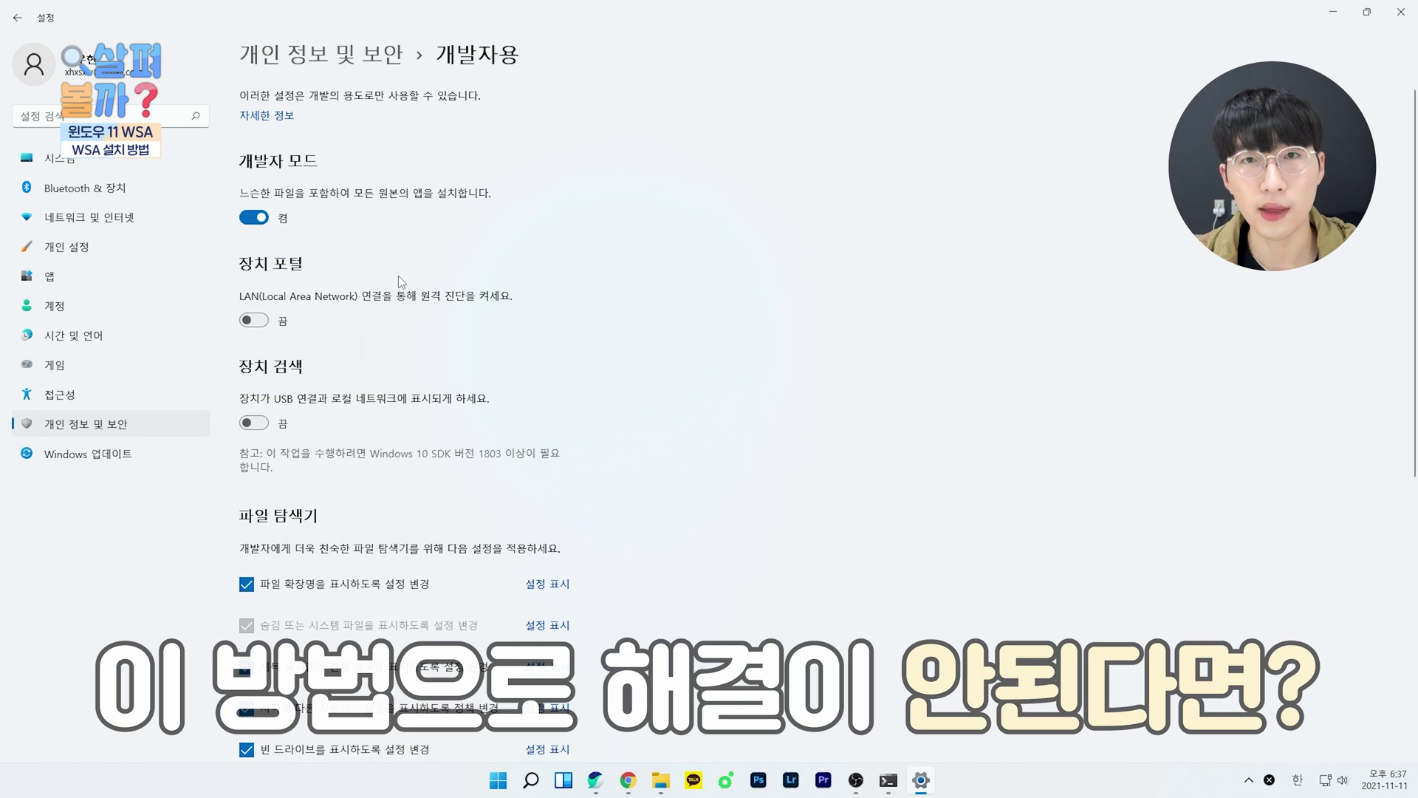
- Open the Windows feature on/off dialog from Settings and look through the list for the Virtual Machine Platform
scroll(398, 276, down, 5)
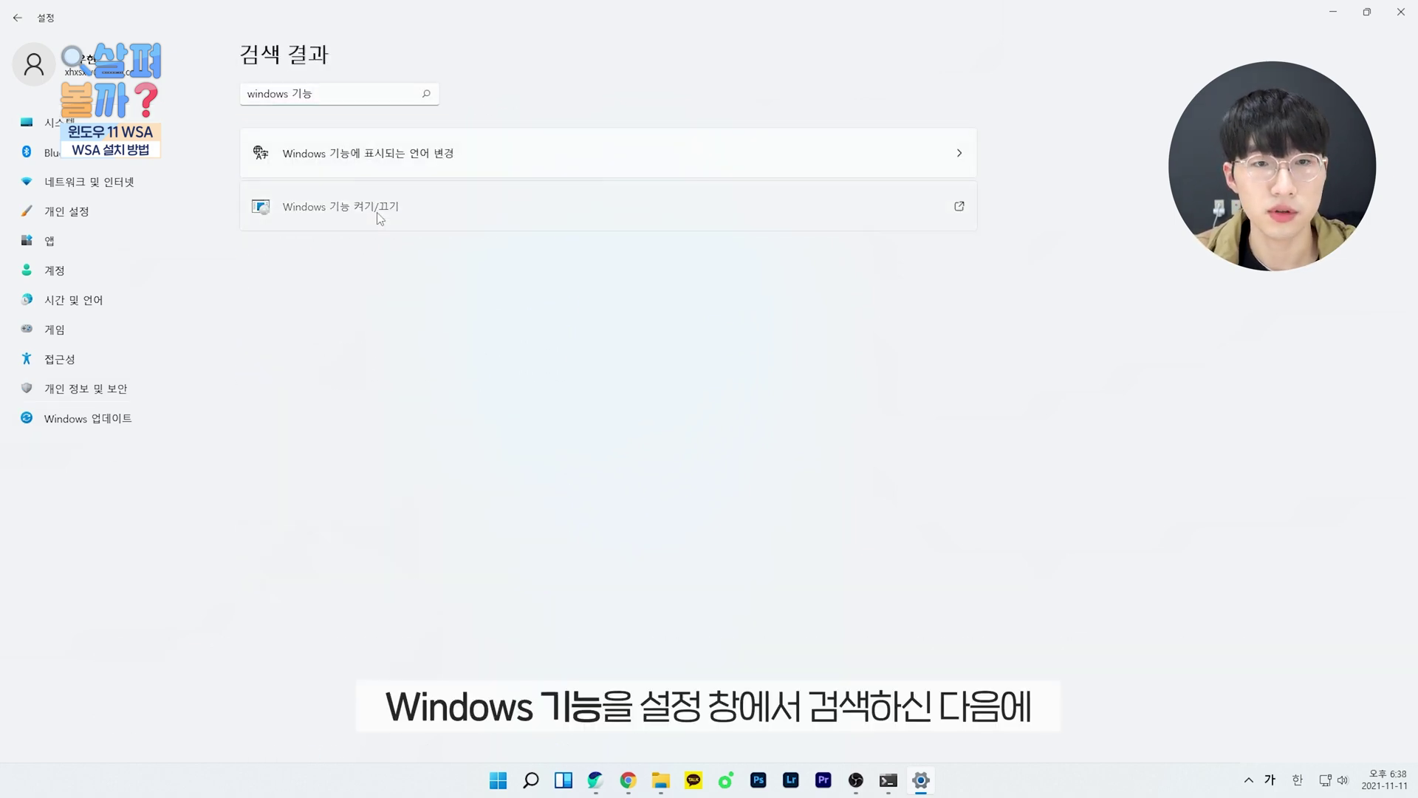
click(380, 210)
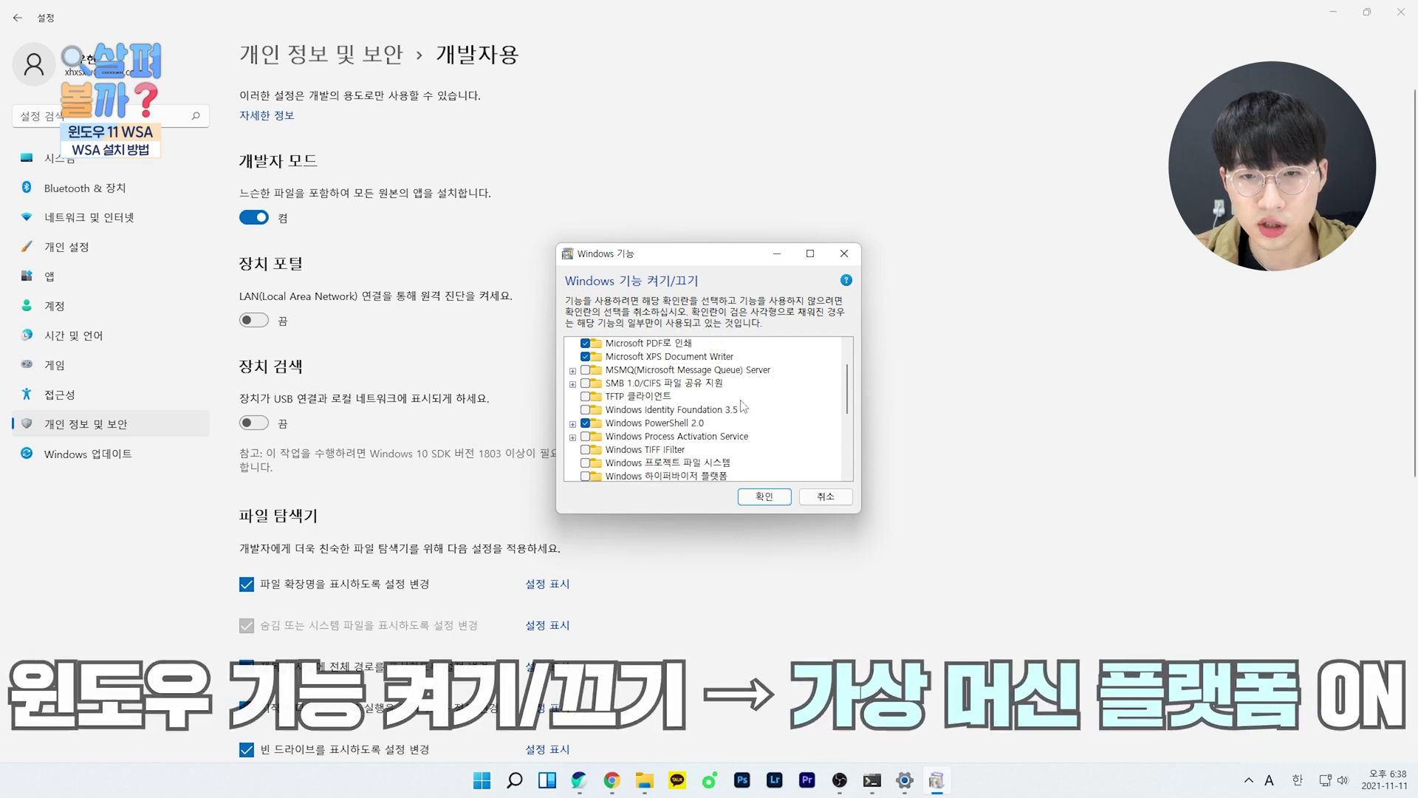
scroll(674, 395, down, 3)
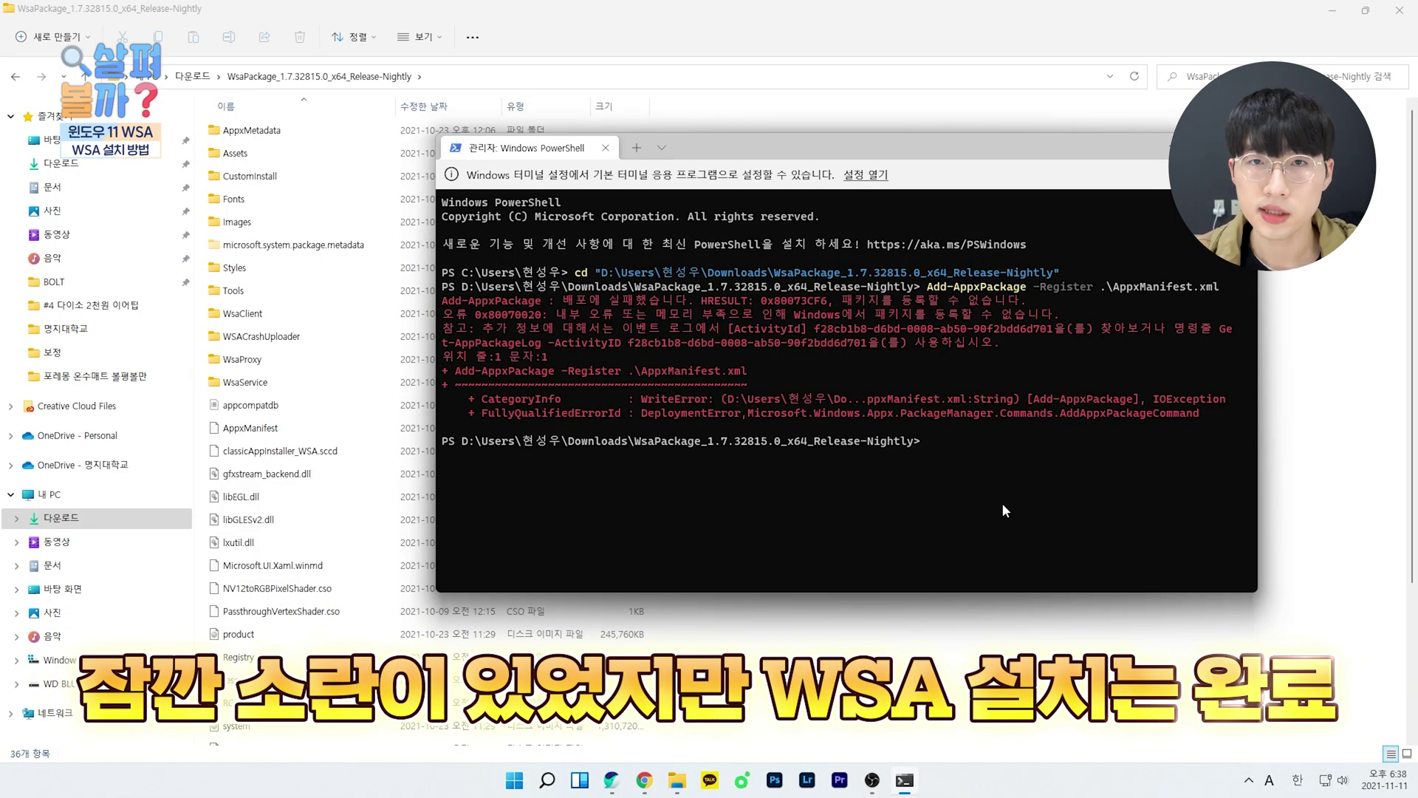
- Find Windows Subsystem for Android in the list of all apps and launch it
key(super)
click(879, 303)
scroll(796, 577, down, 5)
scroll(792, 574, down, 15)
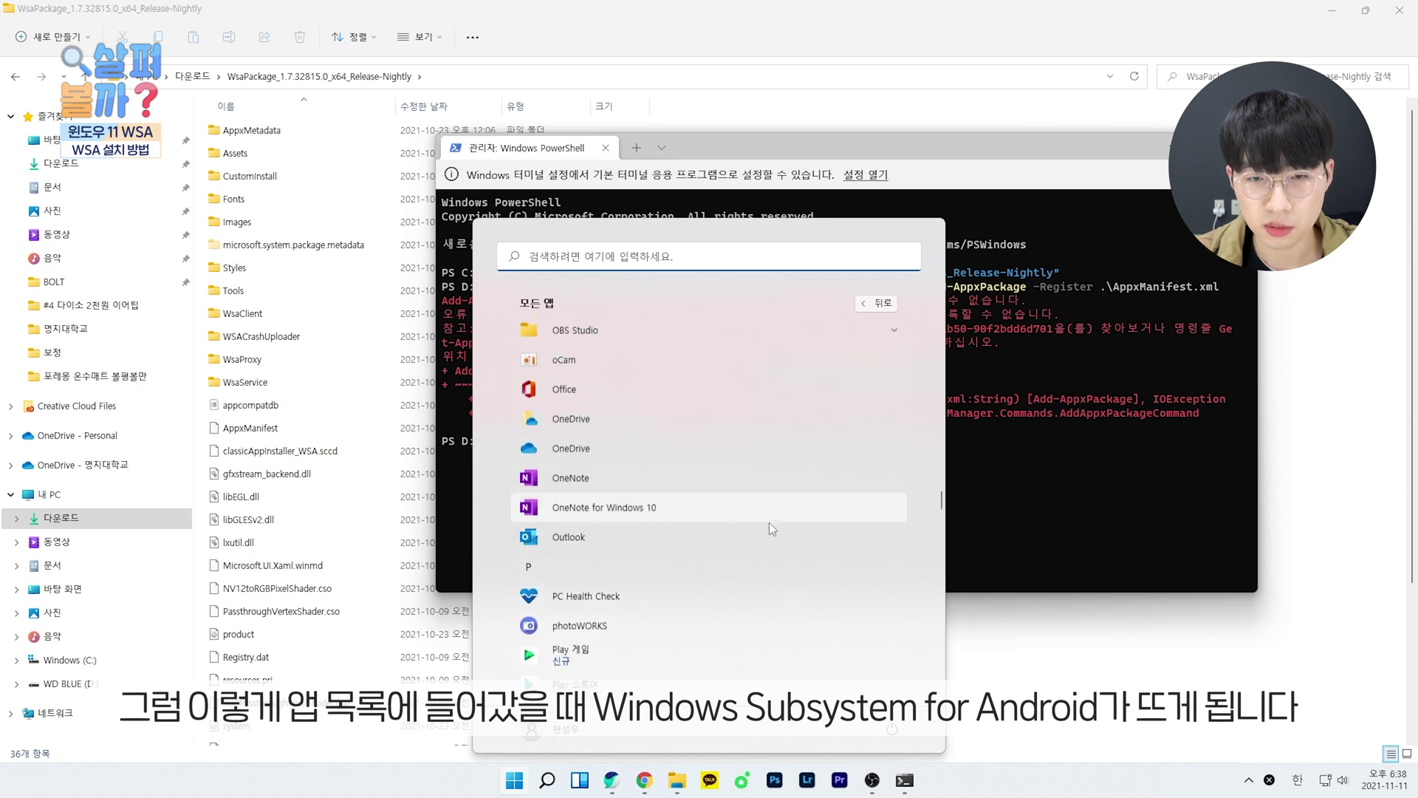
scroll(755, 513, down, 3)
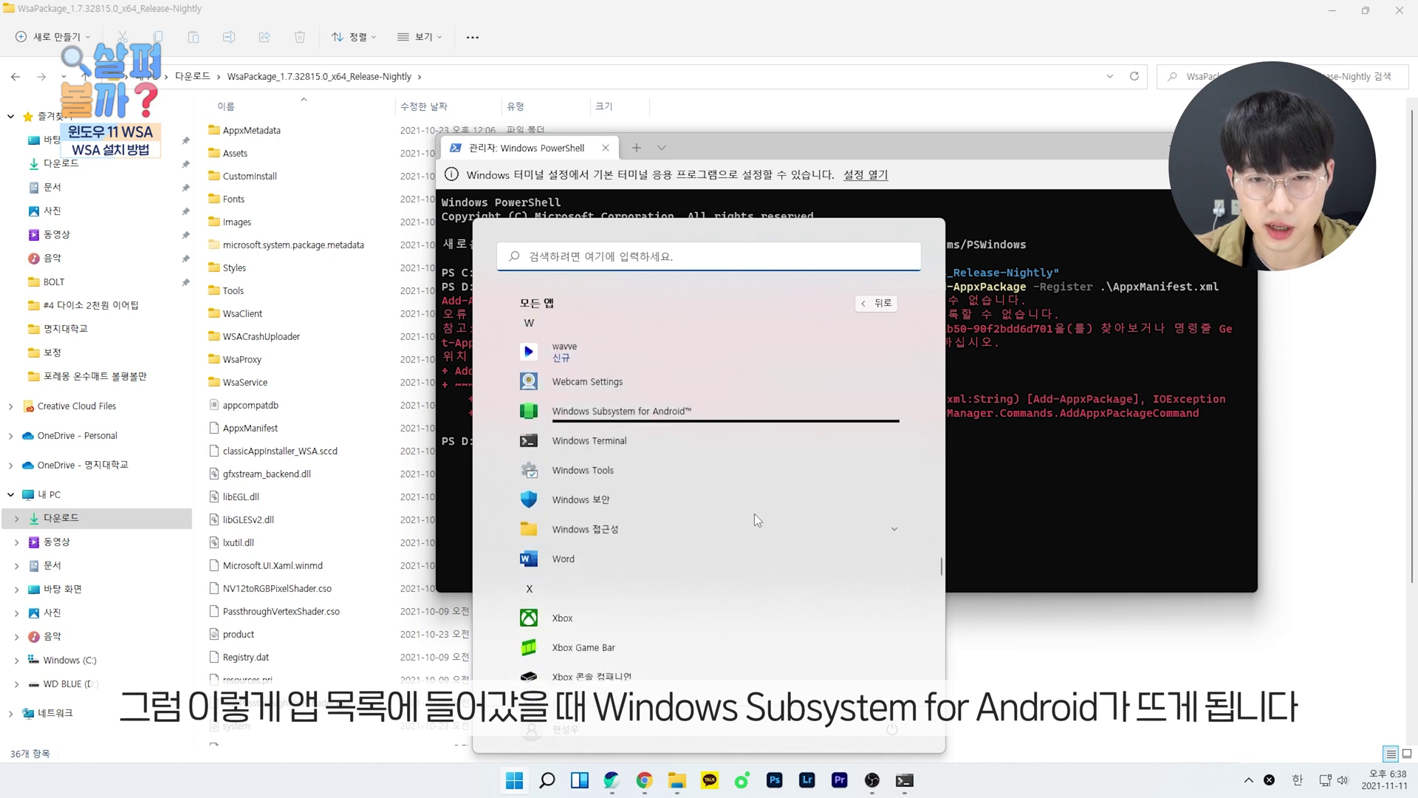
click(661, 413)
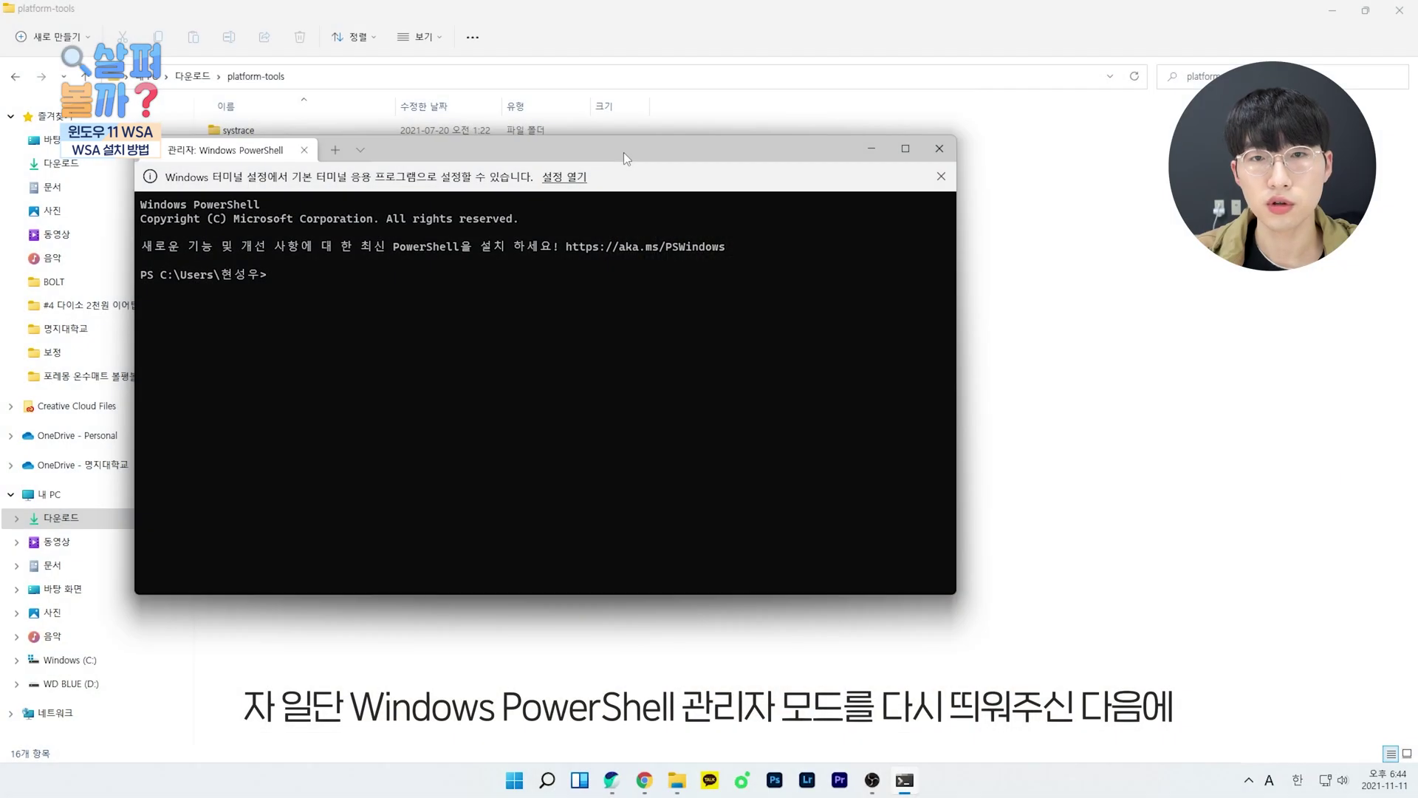
- Copy the WsaPackage folder's path and change the new administrator PowerShell session to that folder
drag(623, 152, 911, 167)
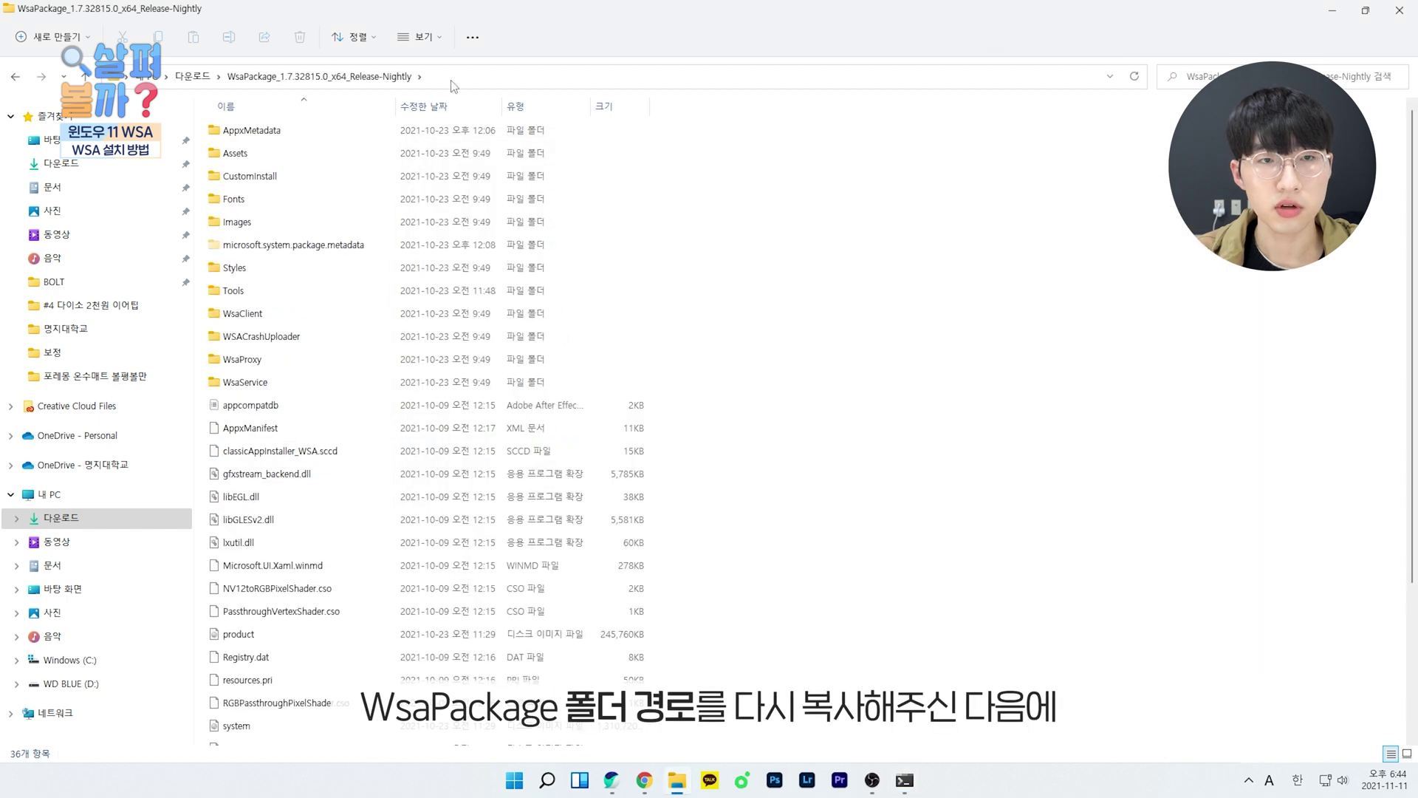
click(452, 80)
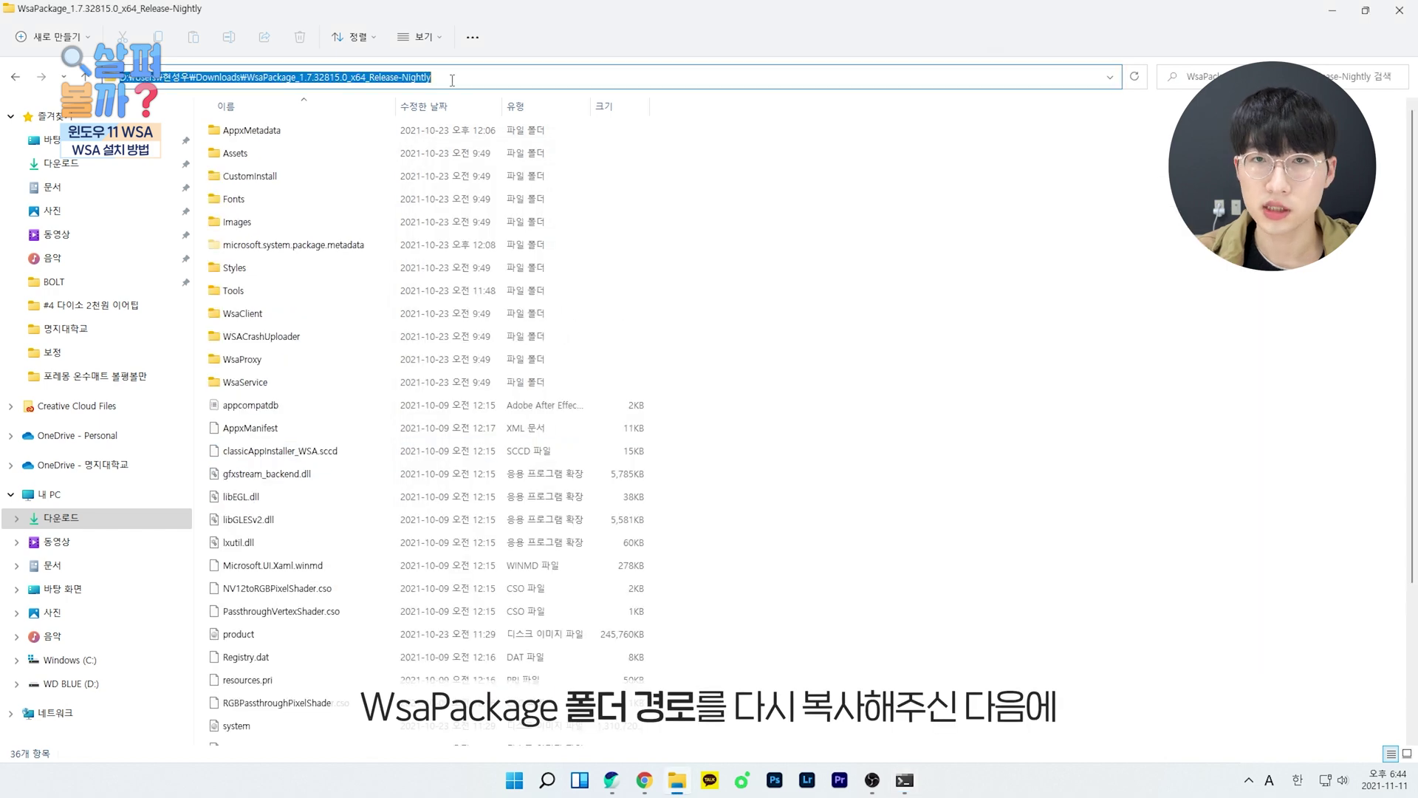
right_click(452, 80)
click(502, 130)
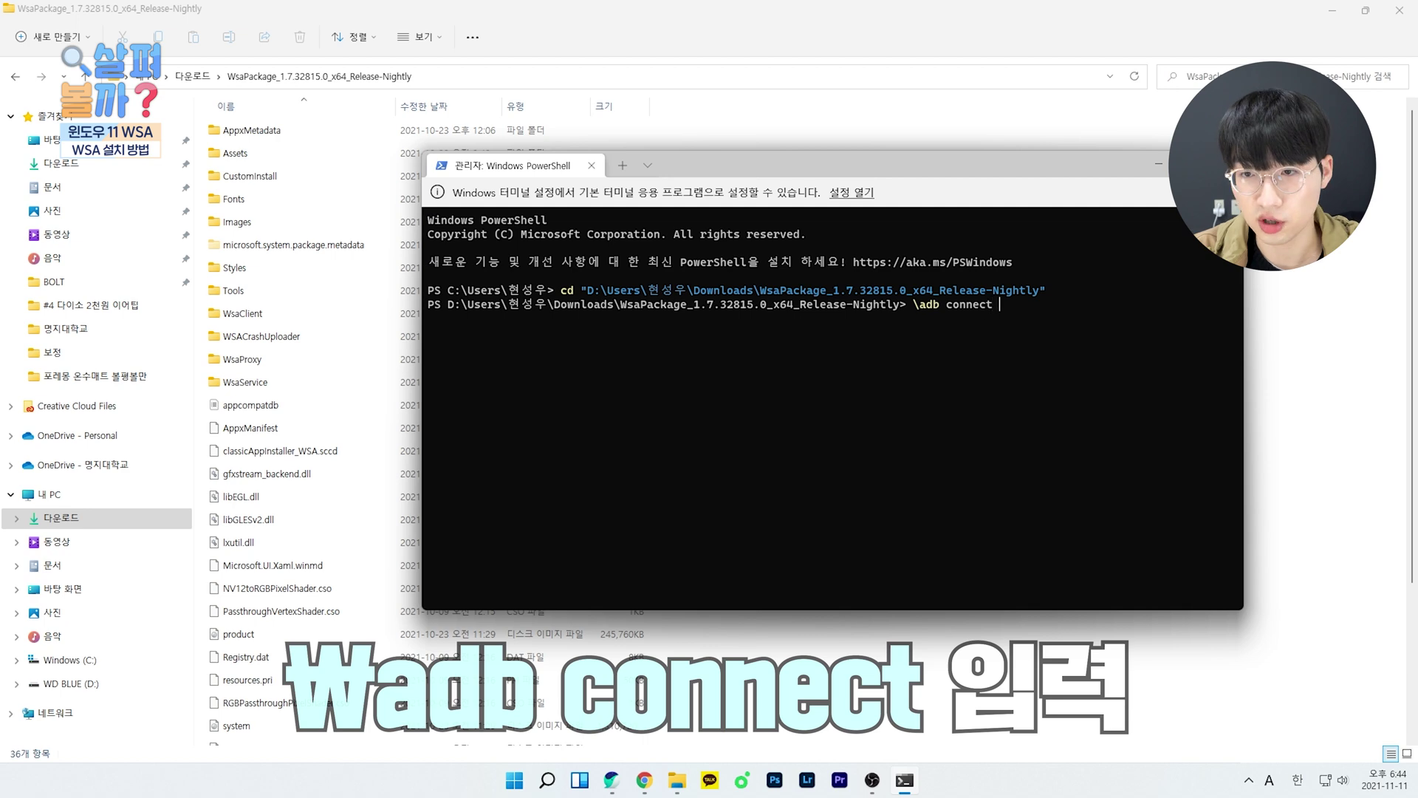
- Try to connect to the subsystem's developer address with \adb connect "127.0.0.1:58526", and close the subsystem's settings window
text(")
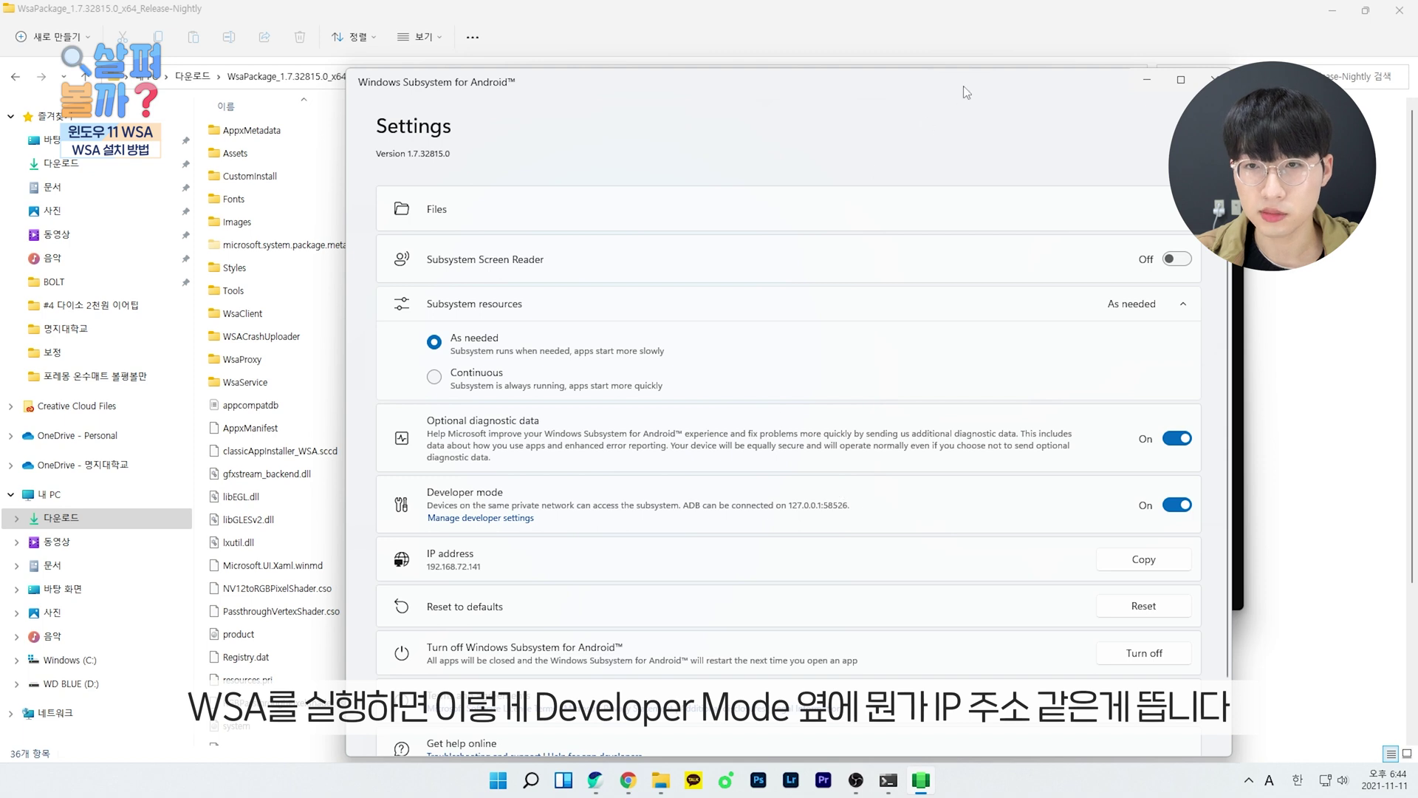
drag(963, 86, 563, 69)
click(1035, 304)
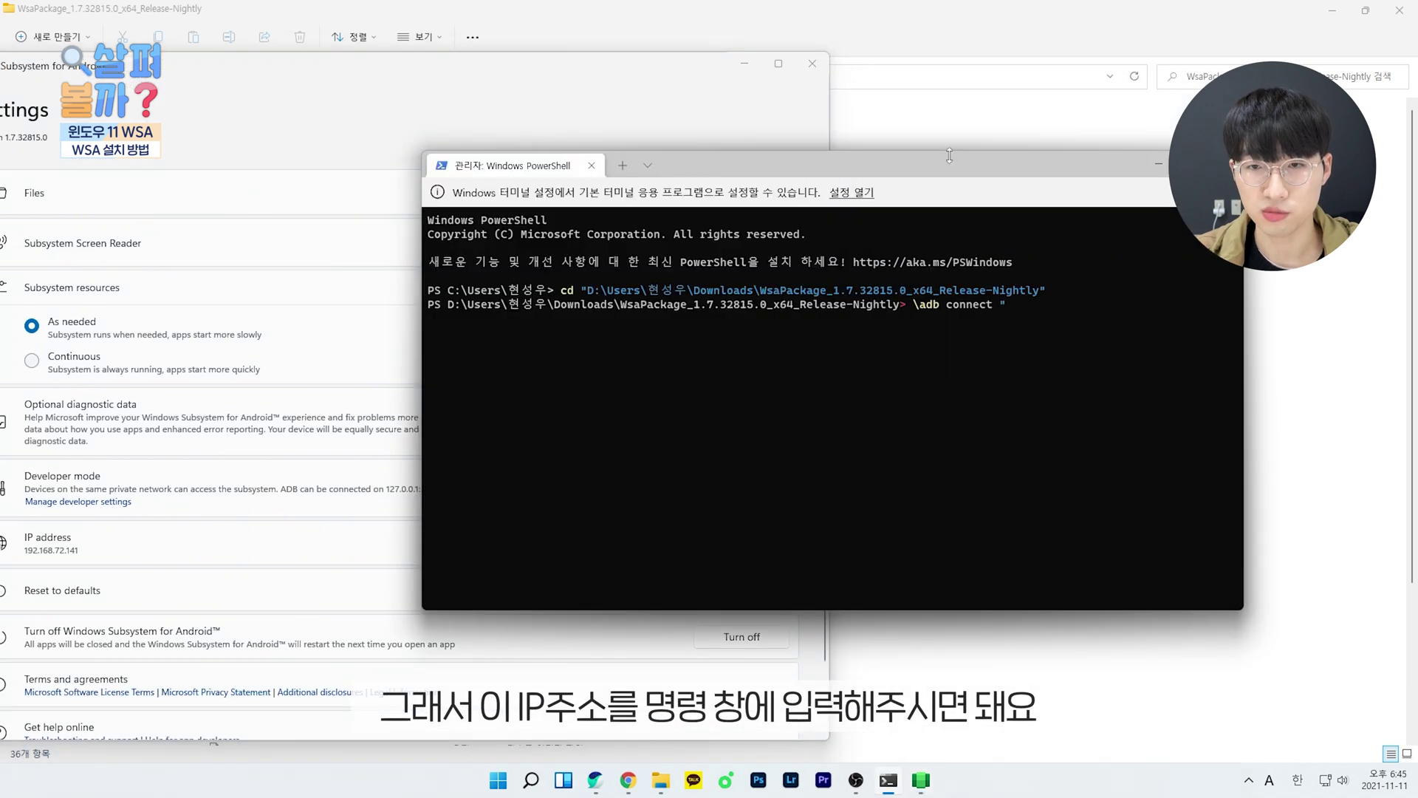
drag(949, 155, 1039, 150)
text(127.0.0.1:58526")
key(Return)
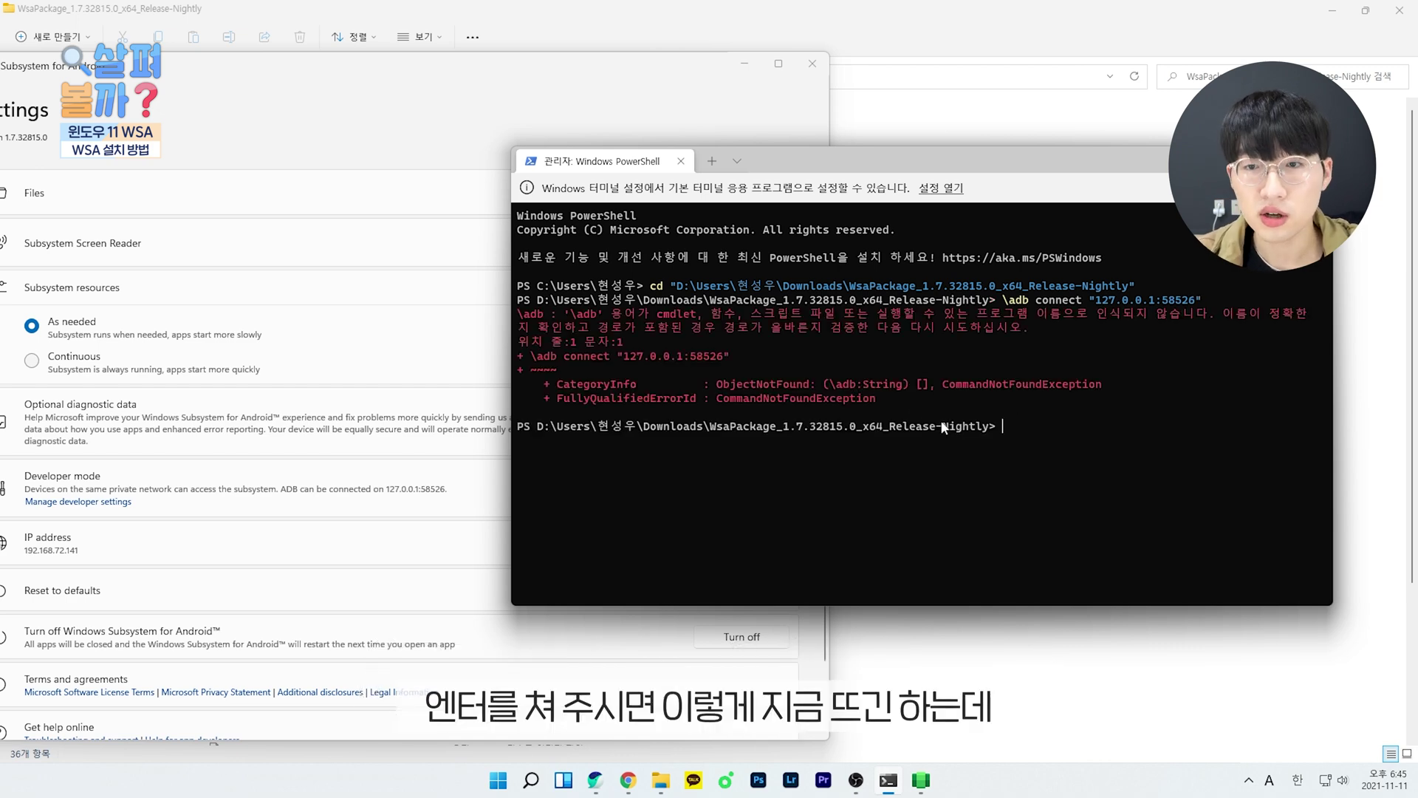
click(811, 63)
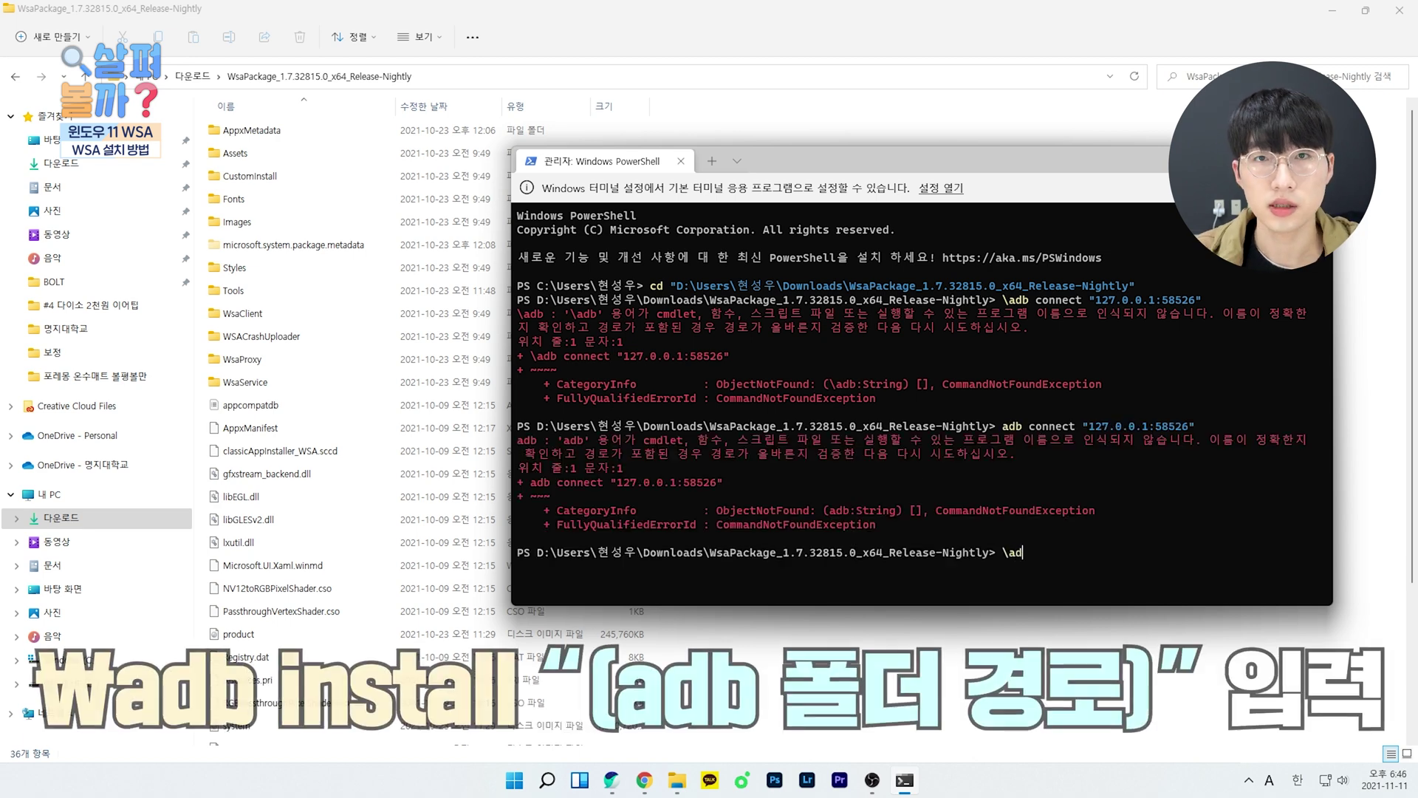
- Run \adb install with the quoted path of the platform-tools folder in PowerShell
text(b in)
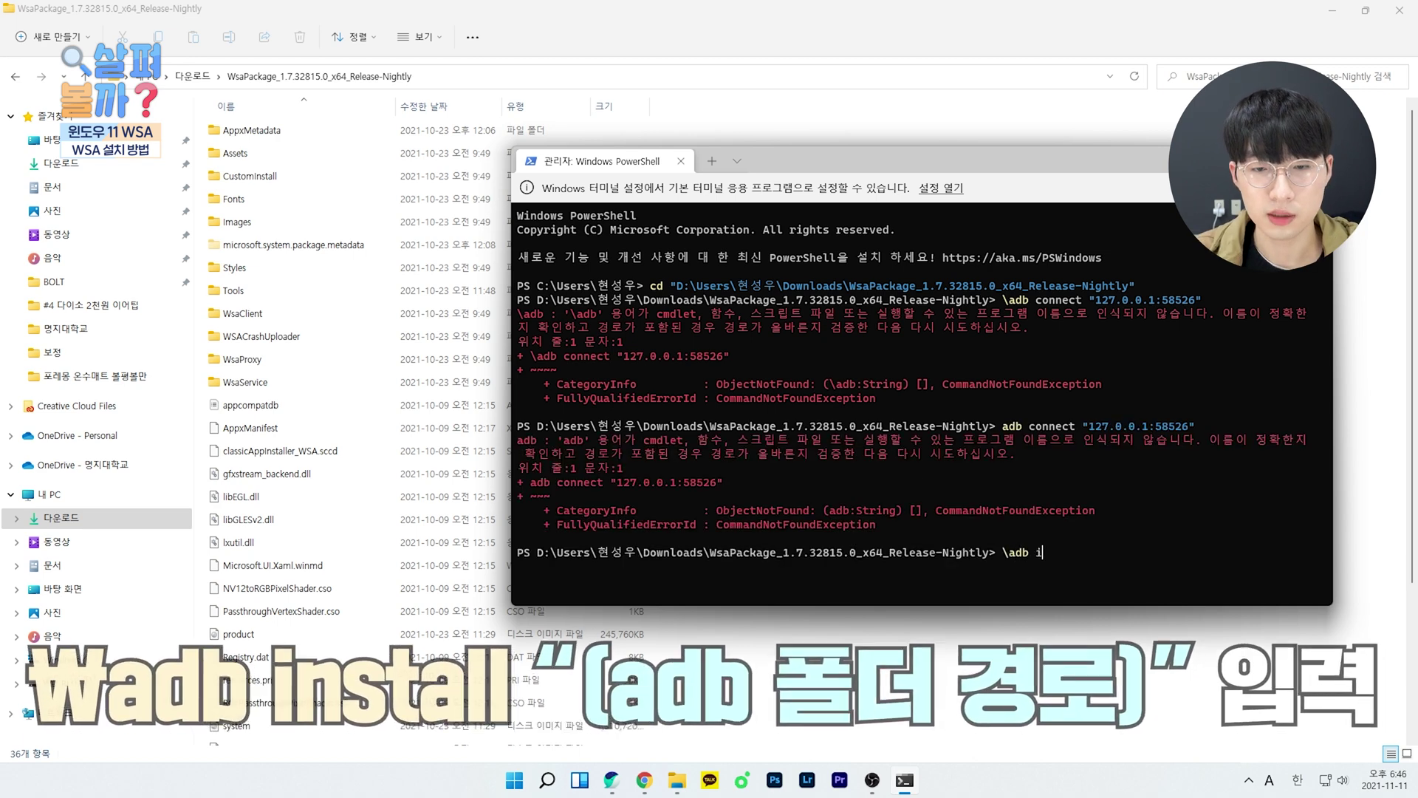
text(stall)
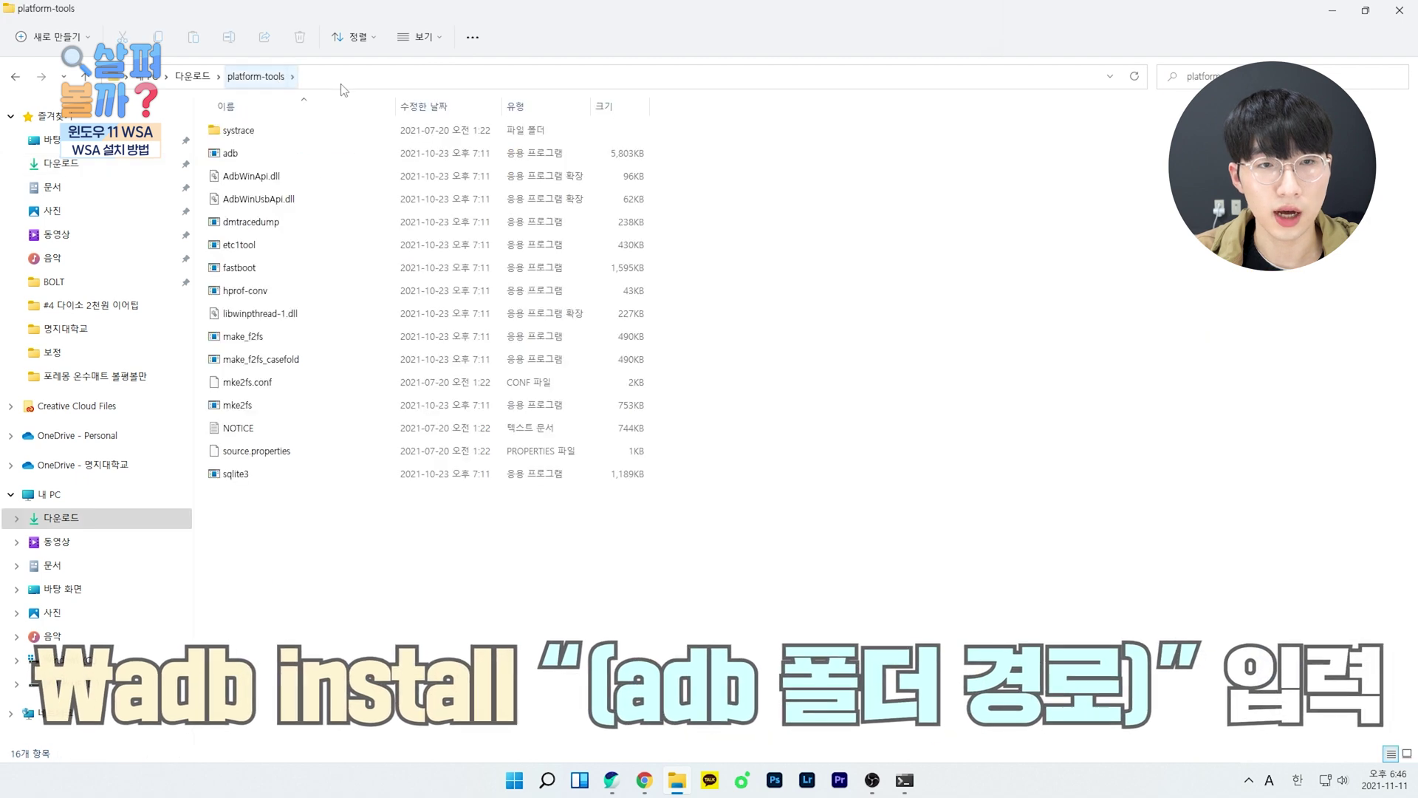
click(427, 127)
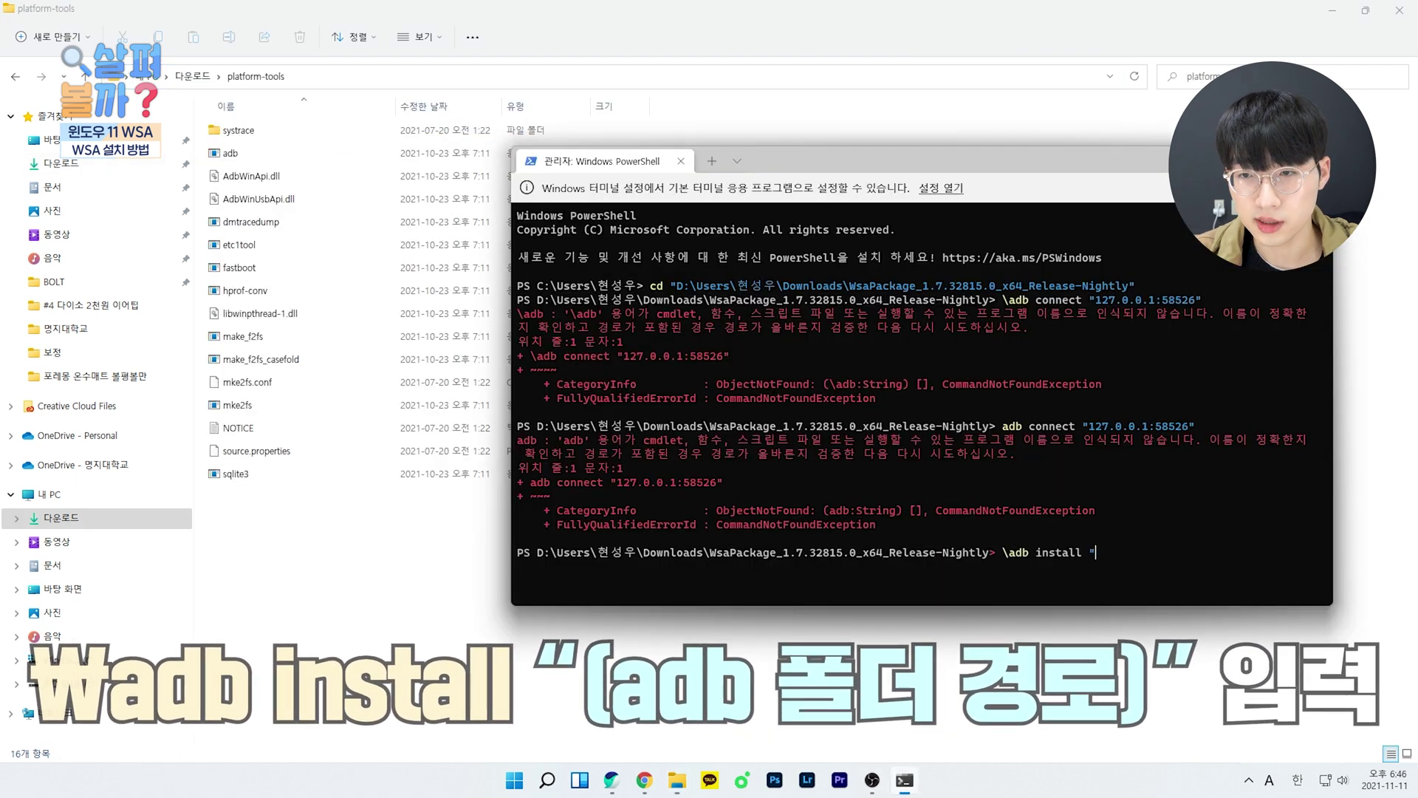
key(ctrl+v)
text(")
key(Return)
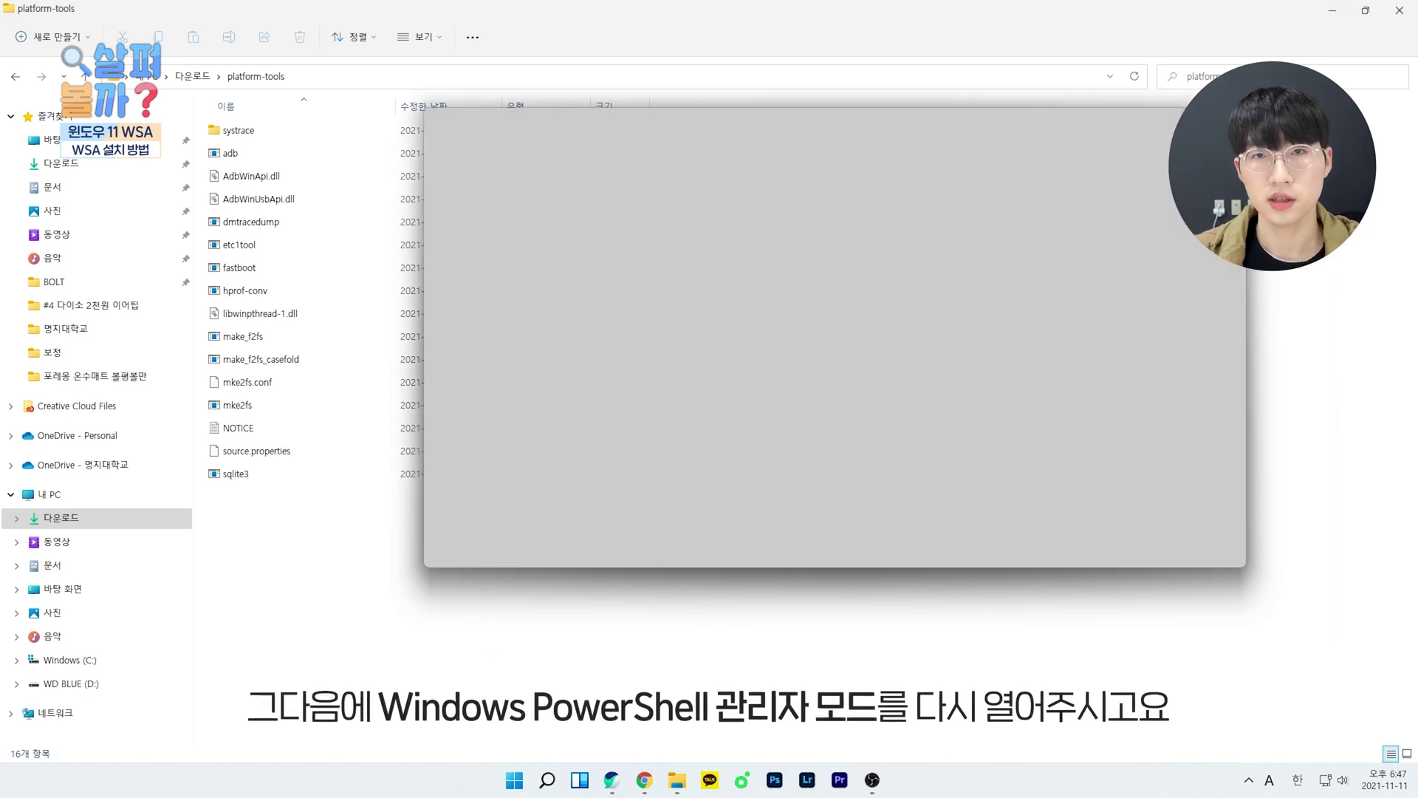
- Run \adb shell in a new administrator PowerShell window
key(super)
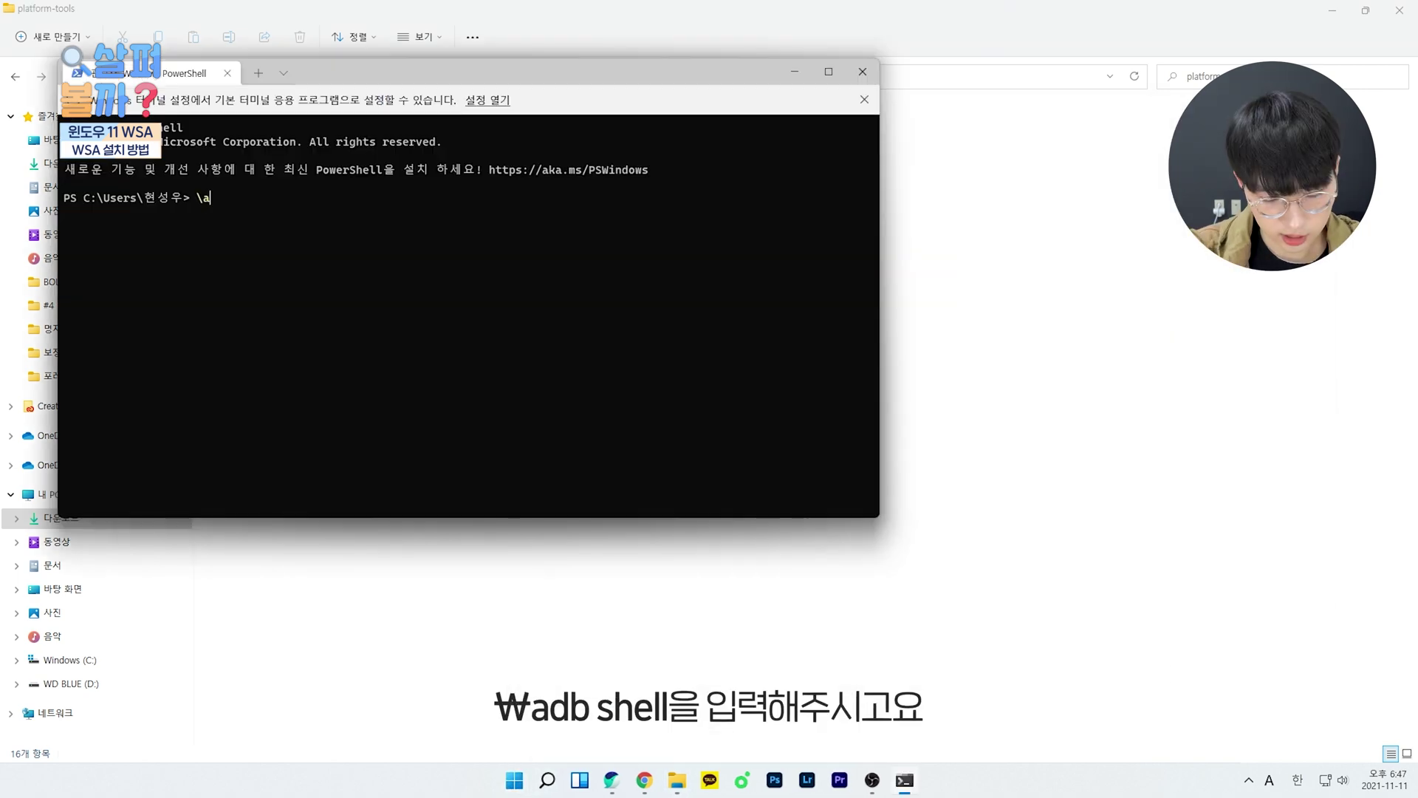
text(ll)
key(Return)
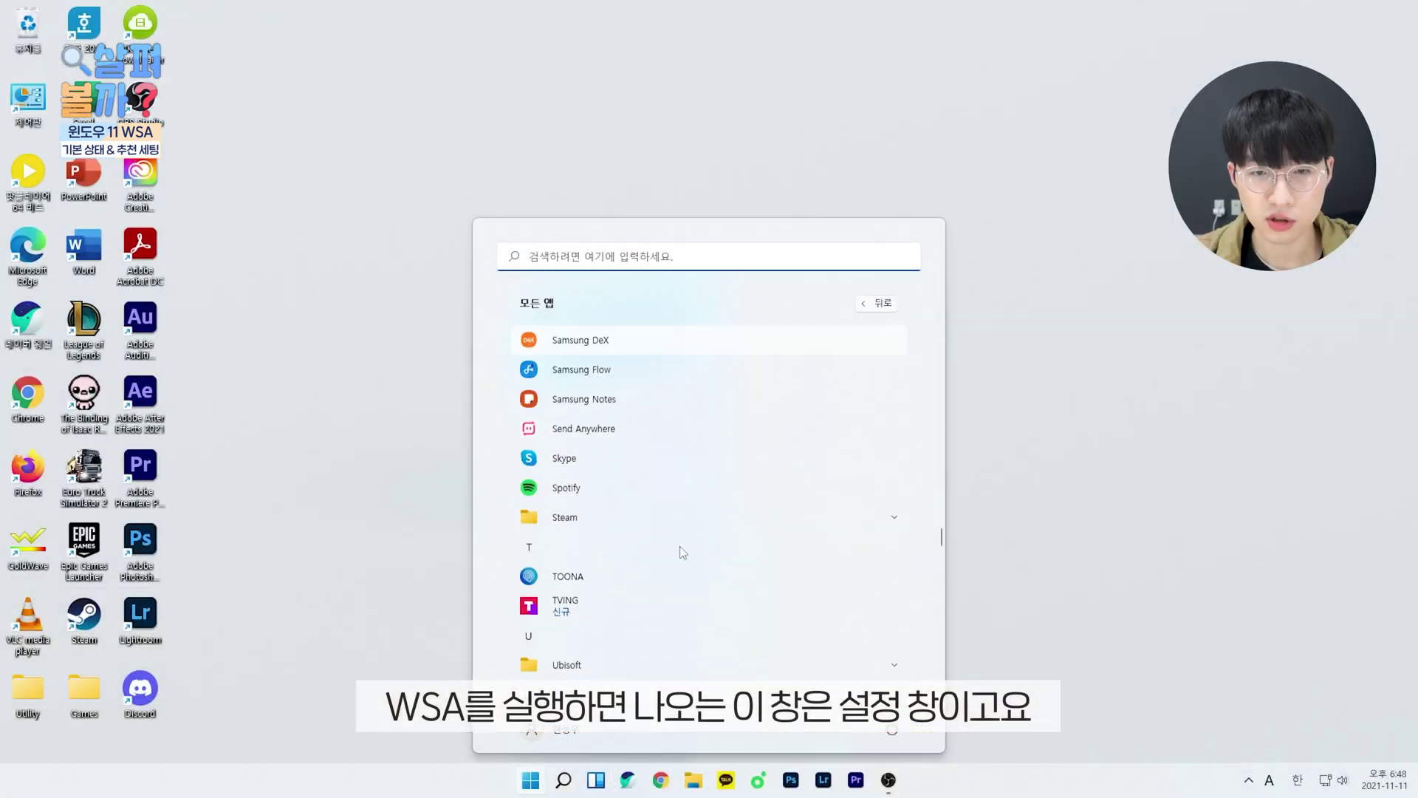
- From the maximized Windows Subsystem for Android settings, open Files and turn off the subsystem
scroll(682, 552, down, 5)
click(679, 547)
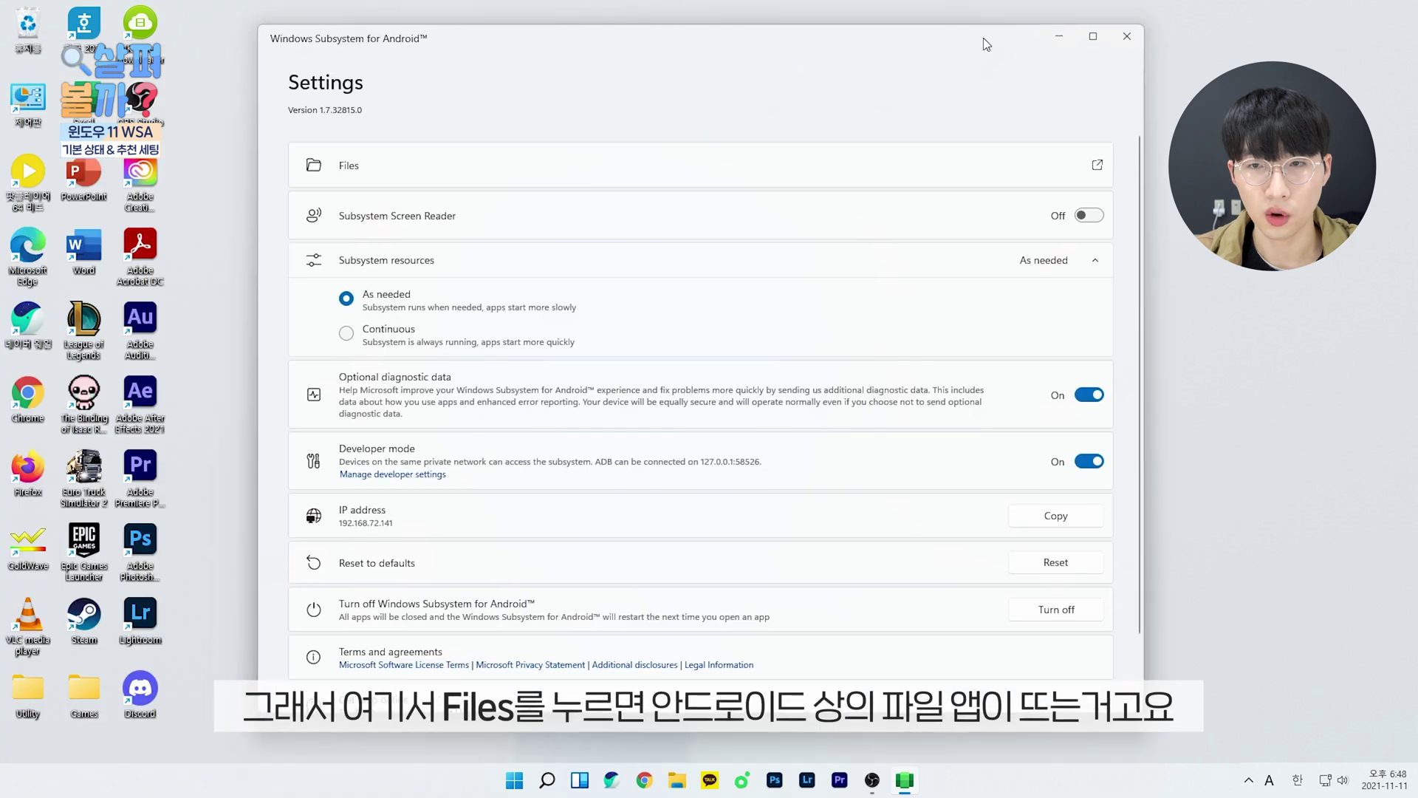
click(1186, 29)
click(1375, 146)
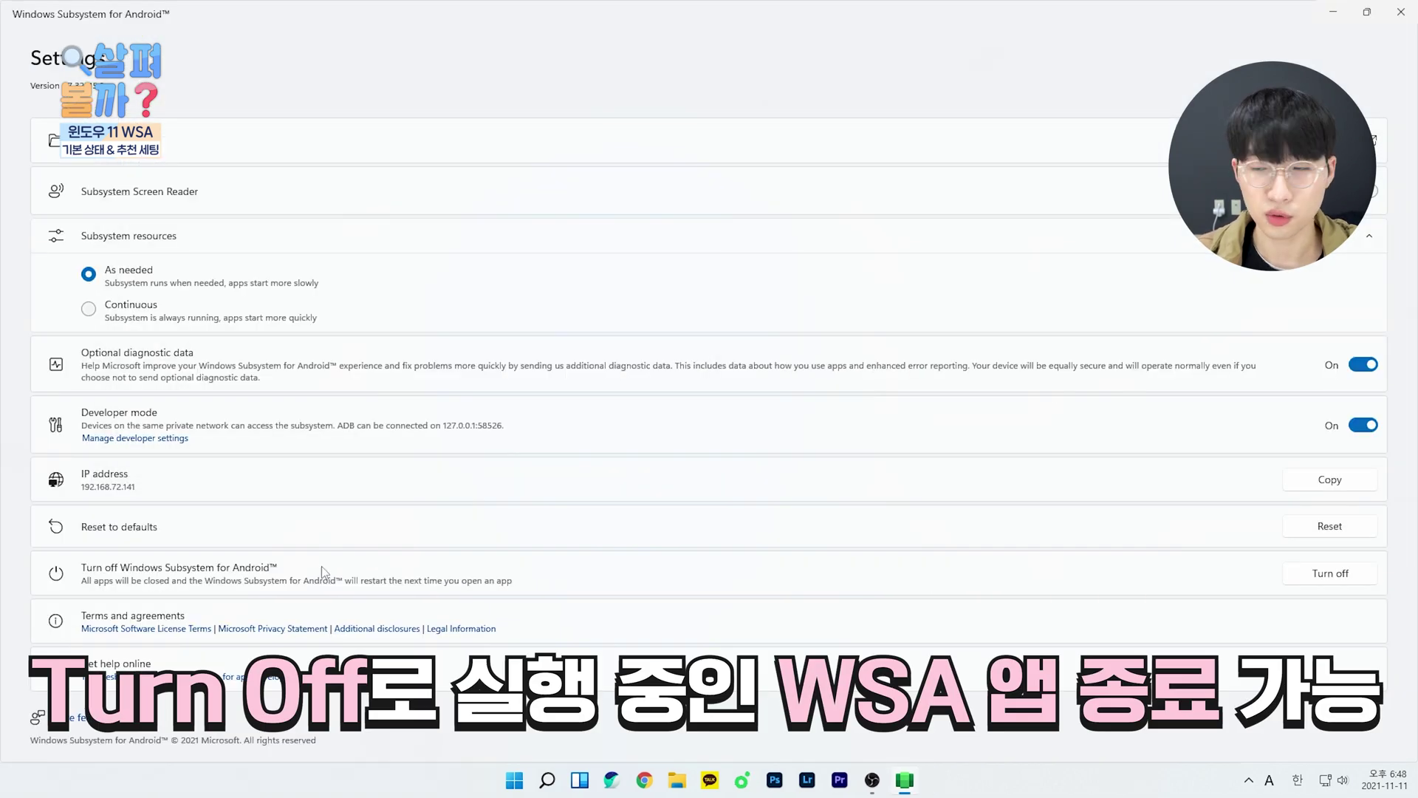
click(1327, 576)
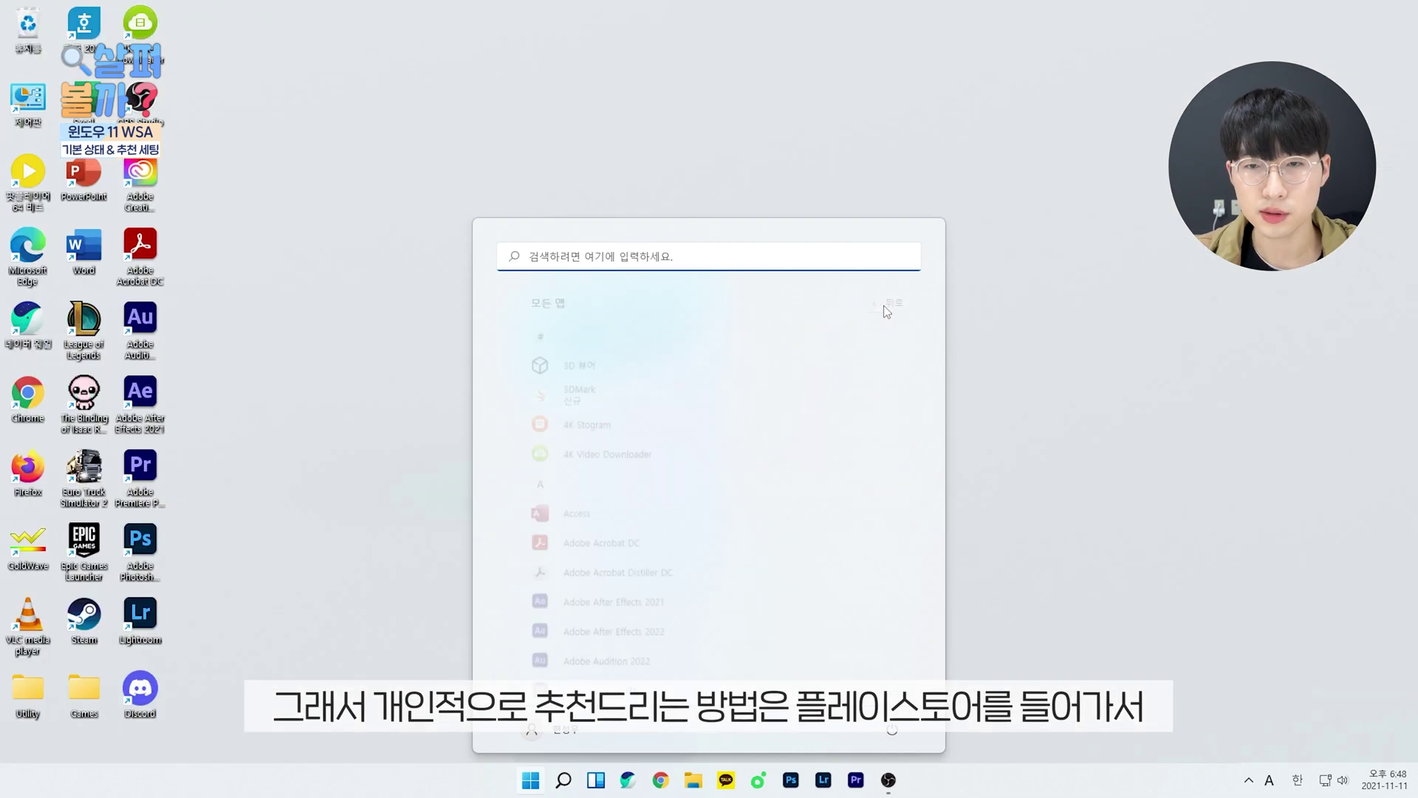
- Find the Play Store in the list of all apps and launch it
scroll(814, 473, down, 5)
scroll(815, 540, down, 4)
scroll(815, 540, down, 10)
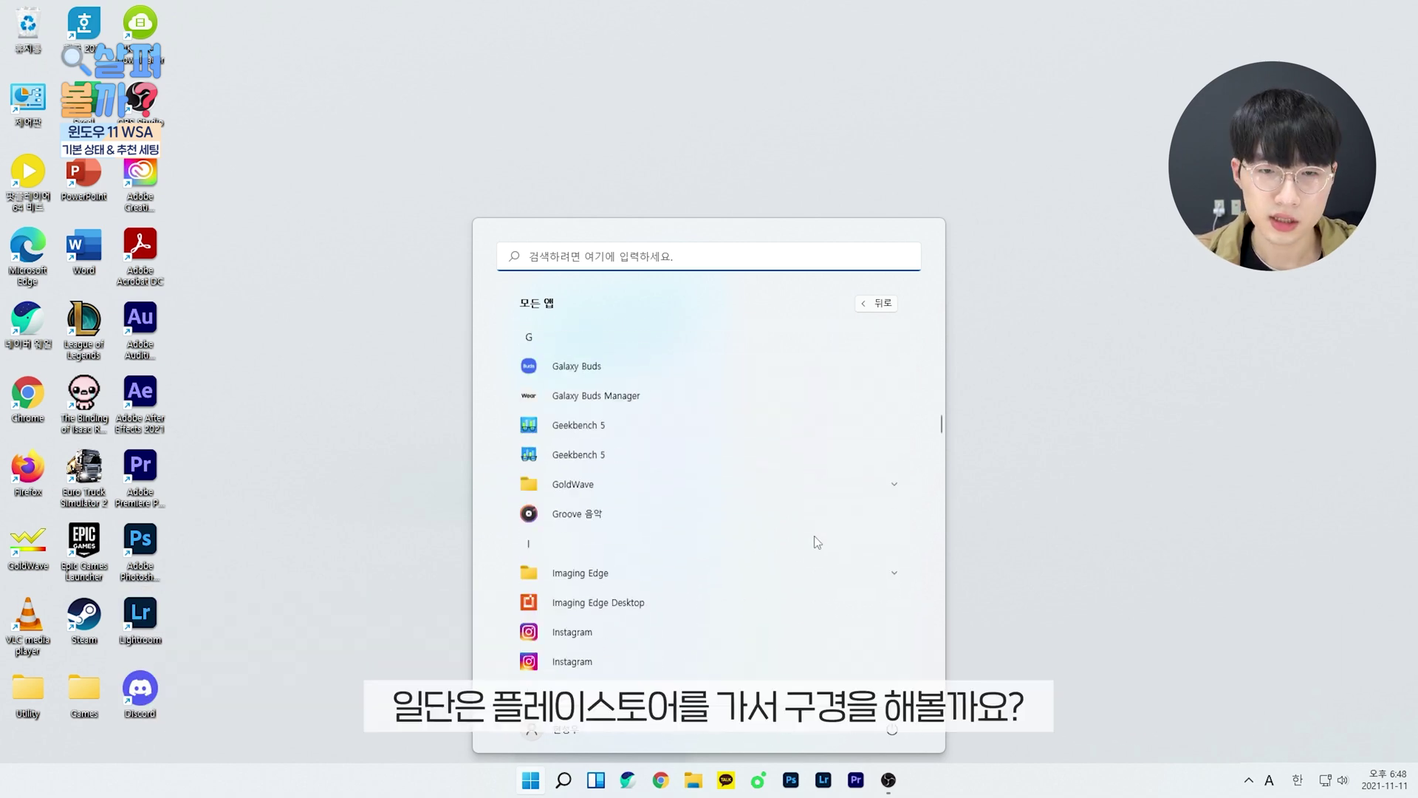
scroll(814, 535, down, 5)
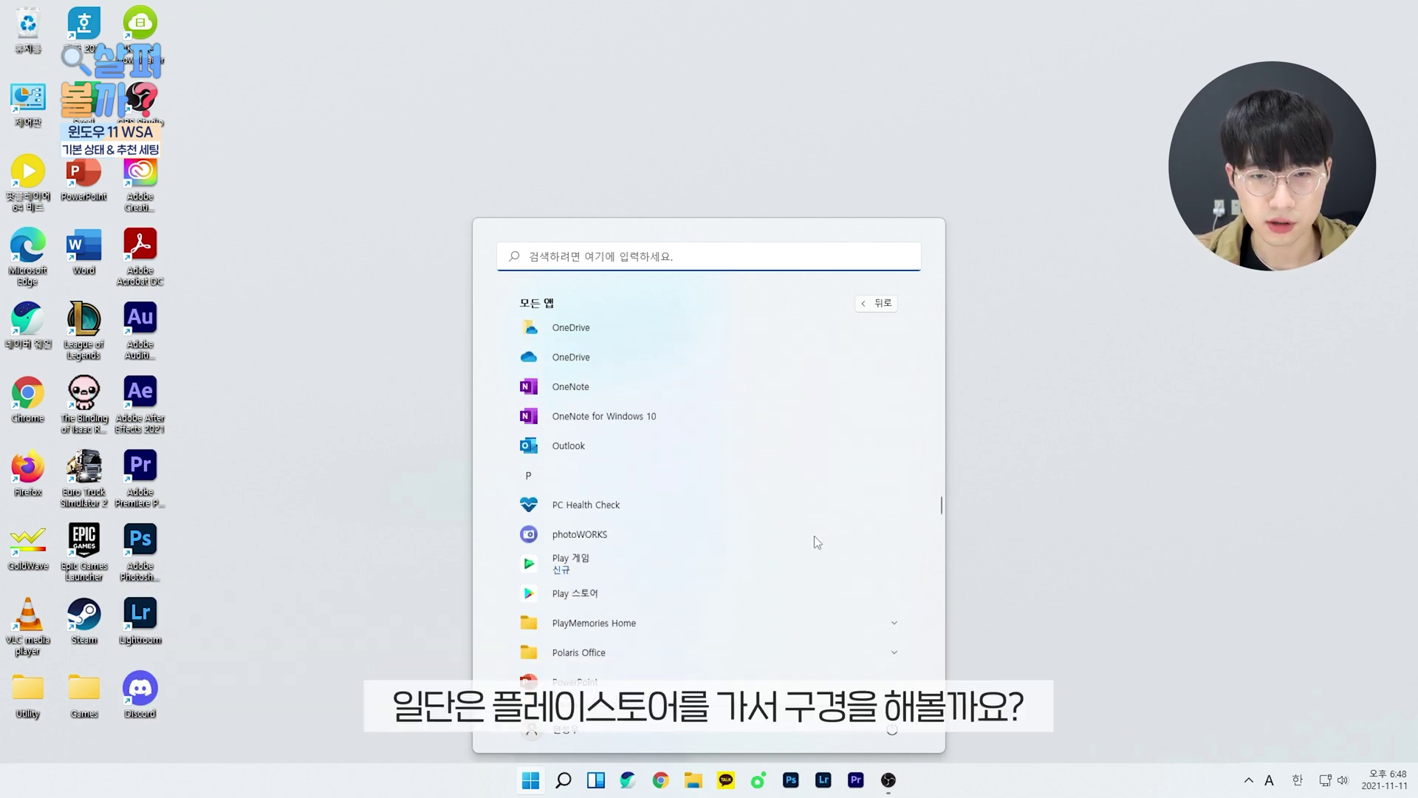
click(542, 516)
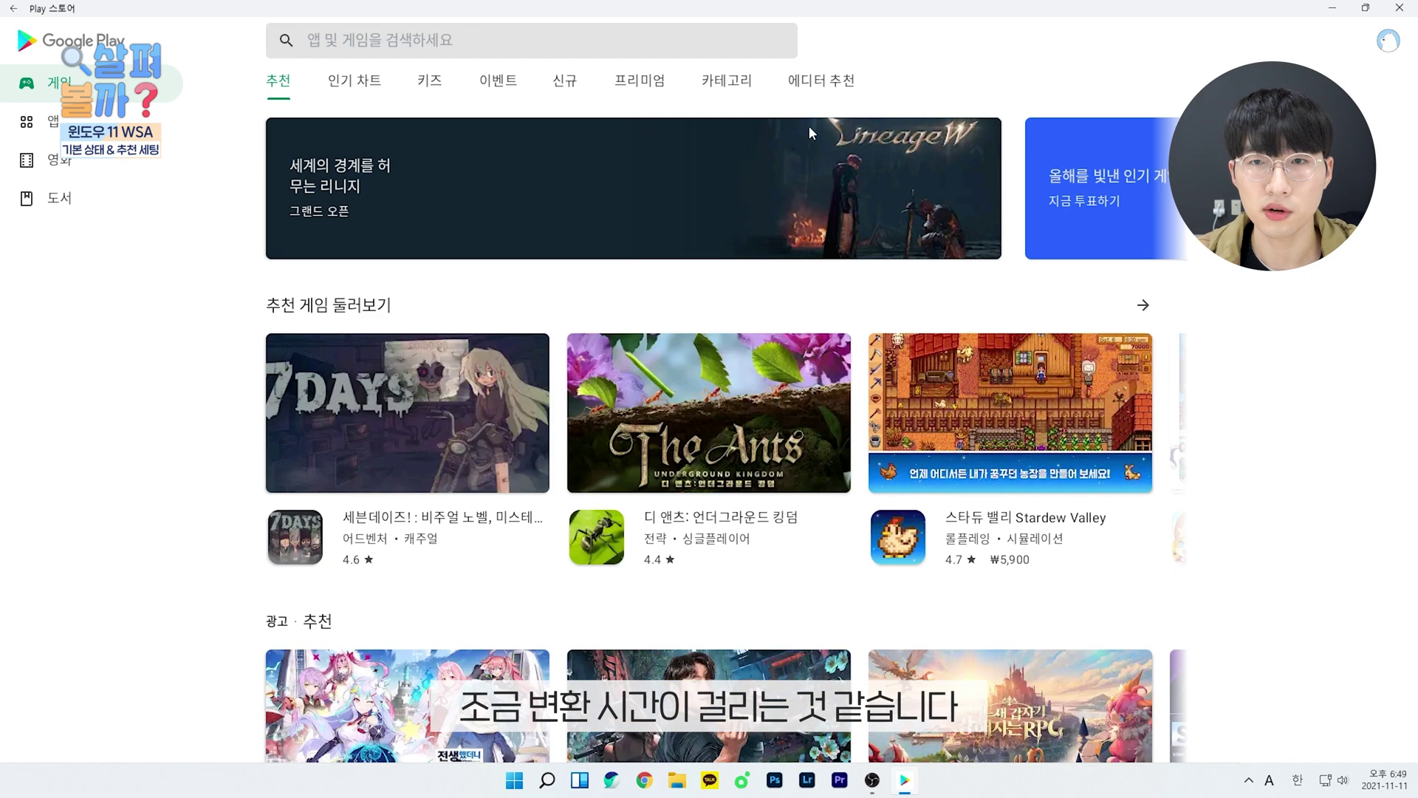
- Search the Play Store for "노바런처" and open the Nova Launcher page
click(380, 37)
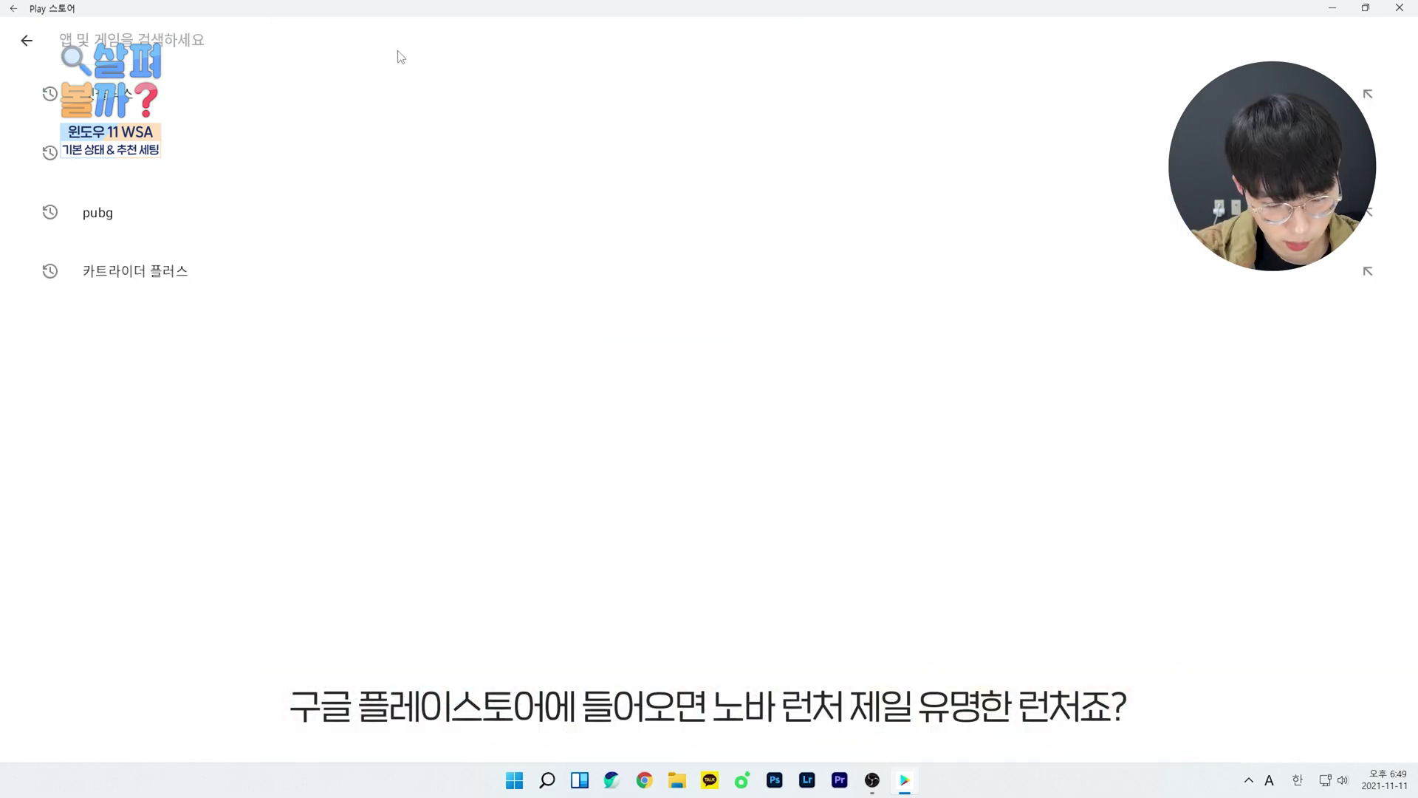
text(노바런처)
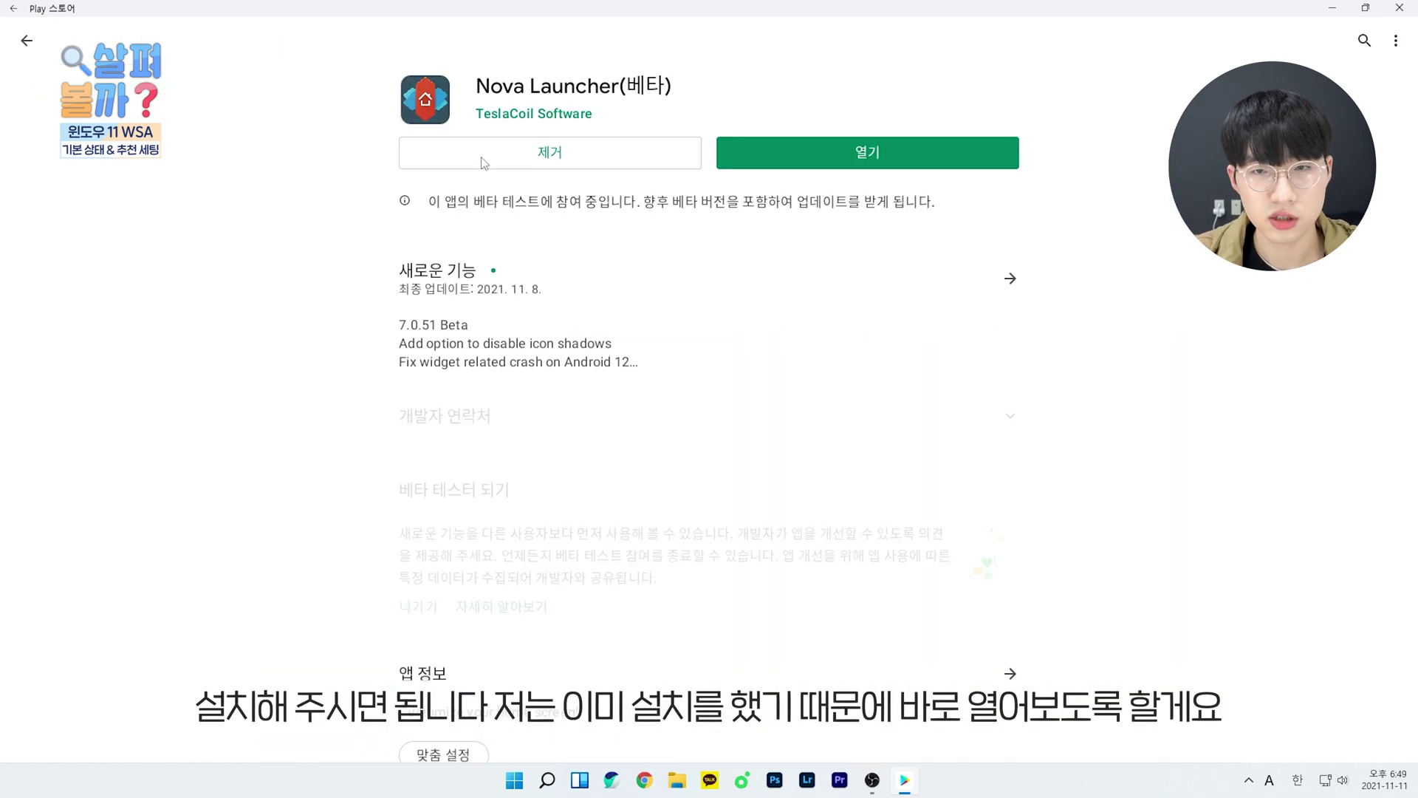
- Launch Nova Launcher from its store page, and browse the Windows list of all apps for Android apps
click(794, 161)
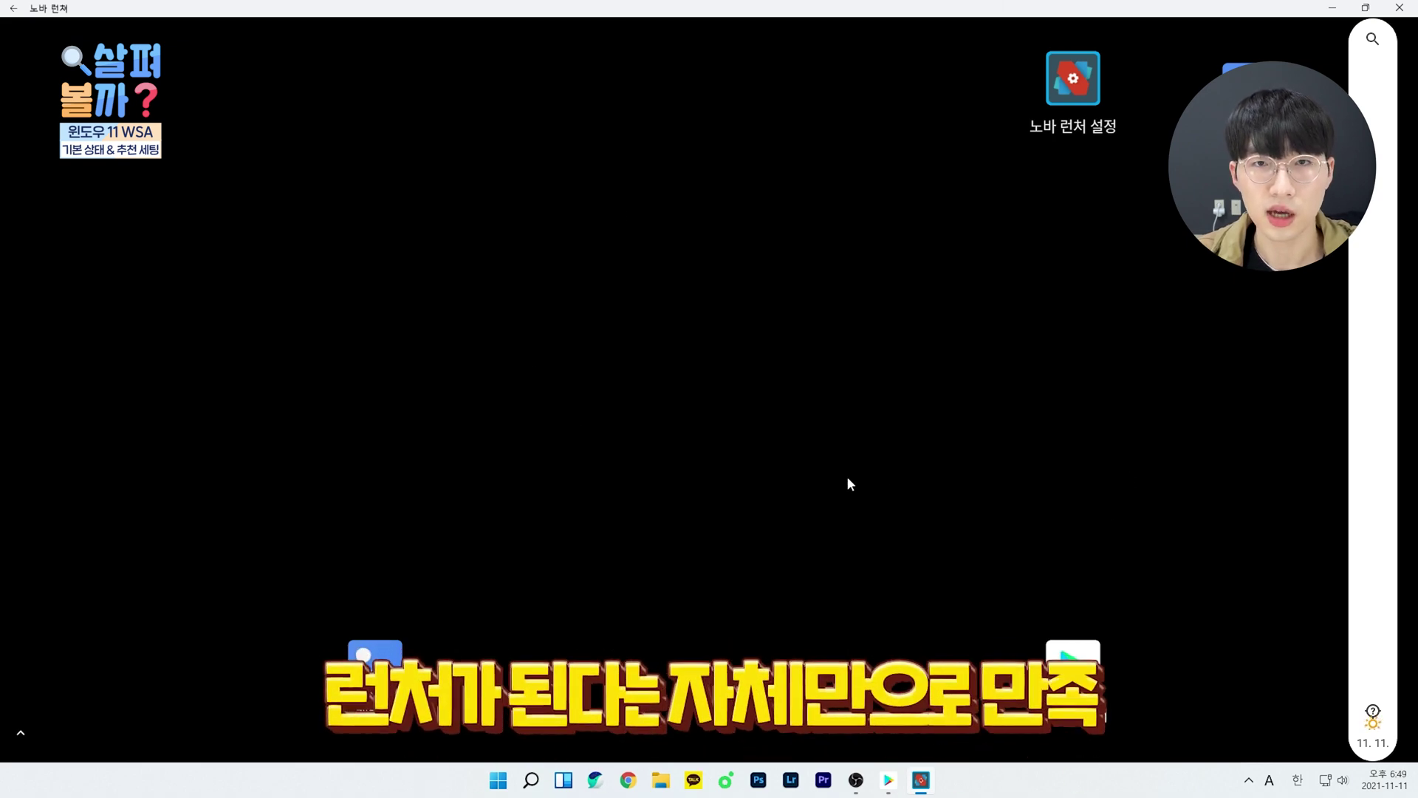
key(super)
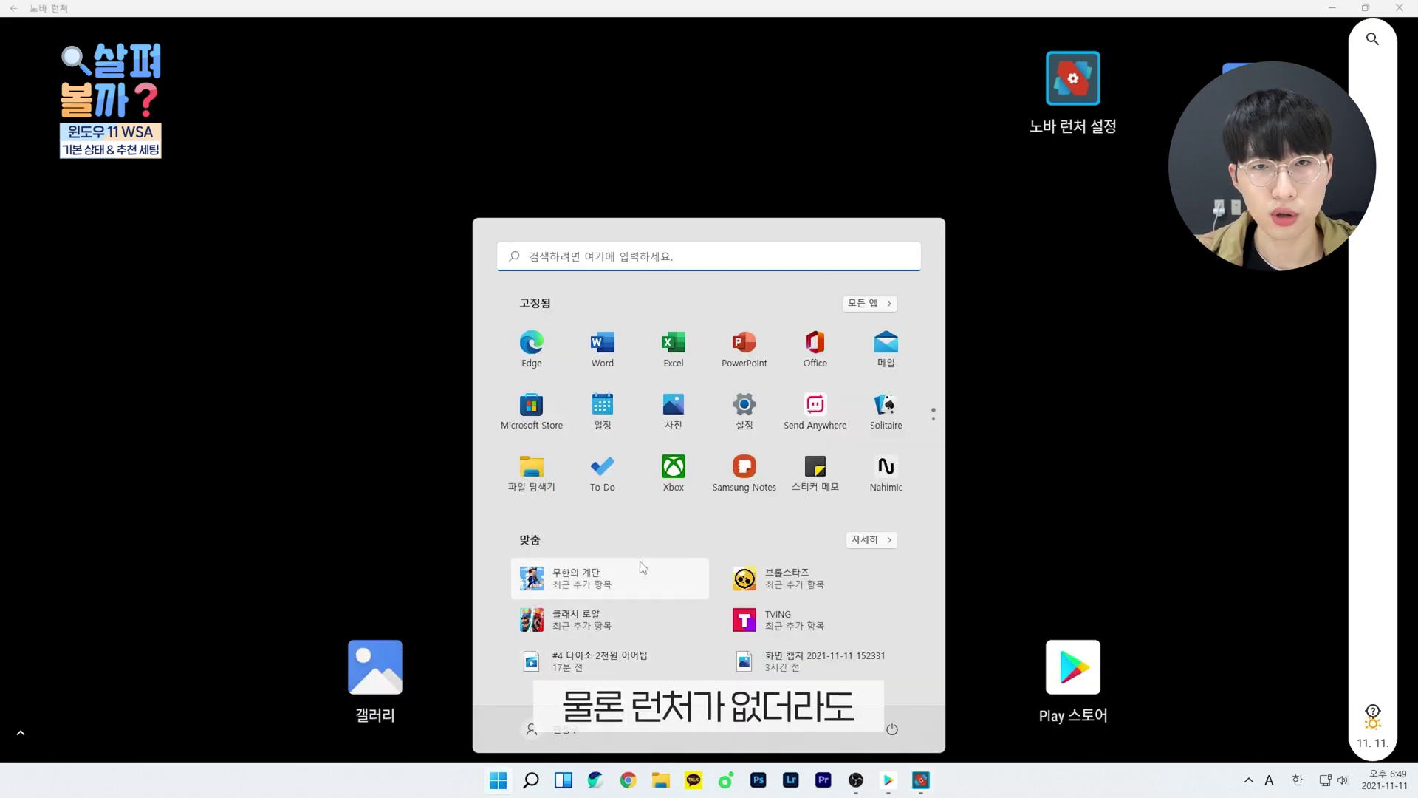
click(878, 304)
scroll(743, 494, down, 10)
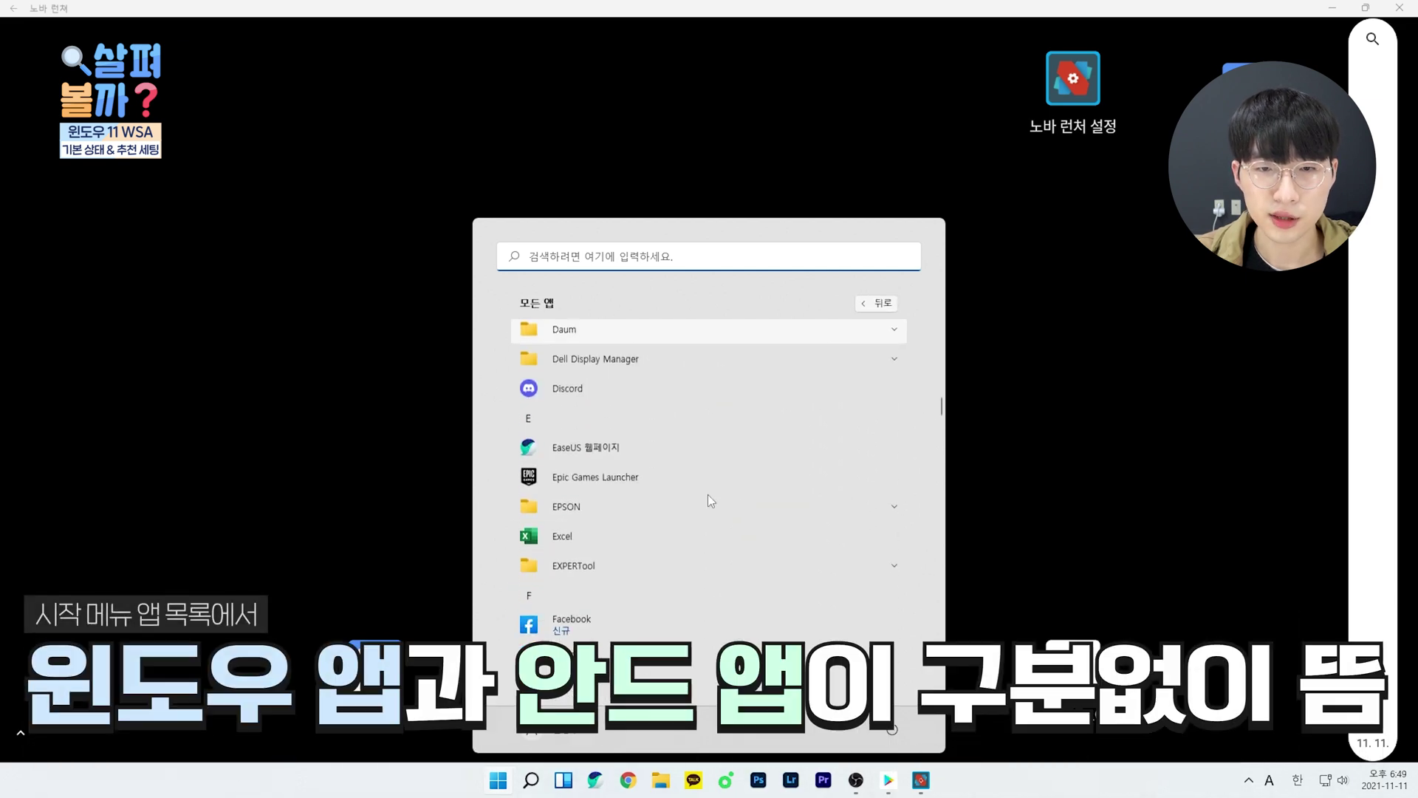
scroll(698, 500, down, 8)
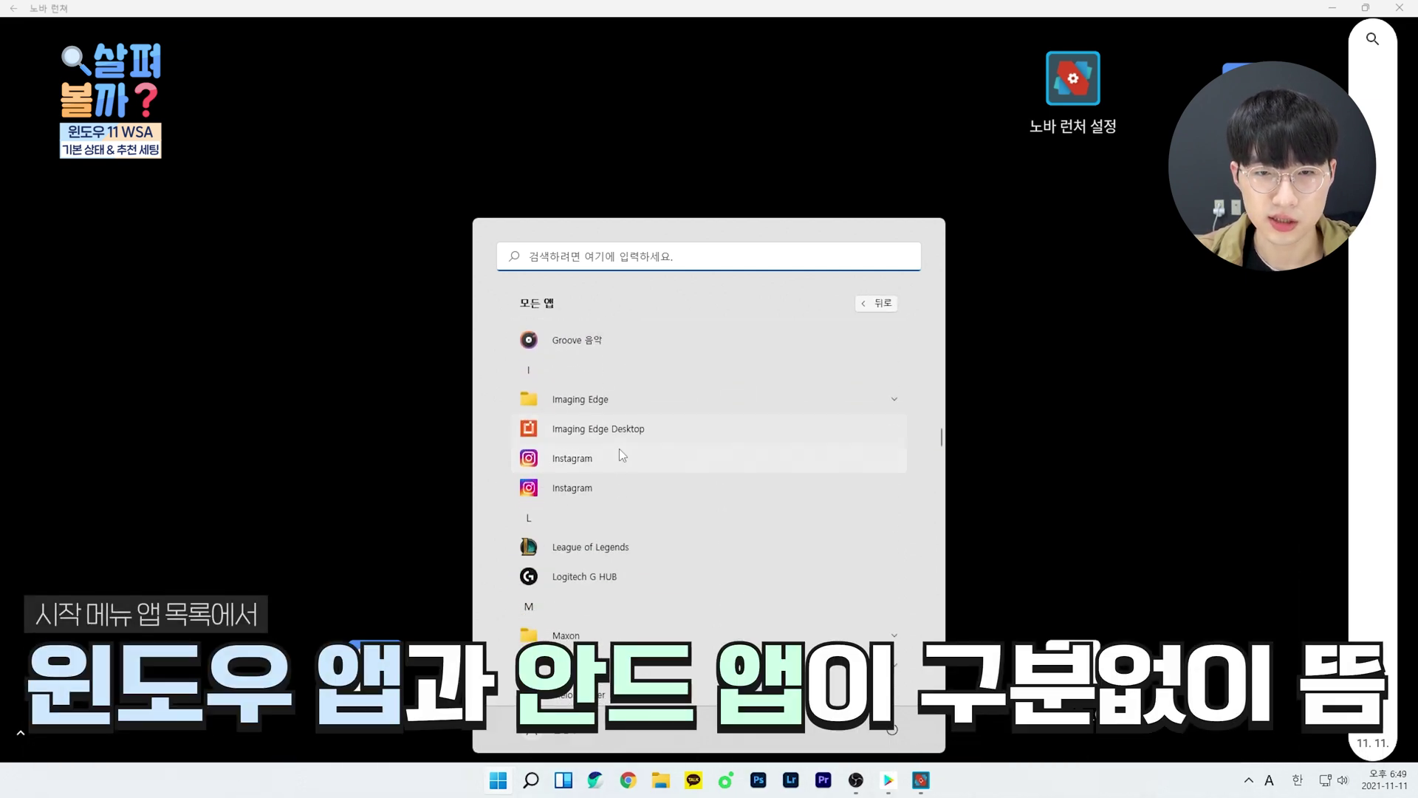
- Search Windows for "facebook" and launch the Facebook app
click(658, 259)
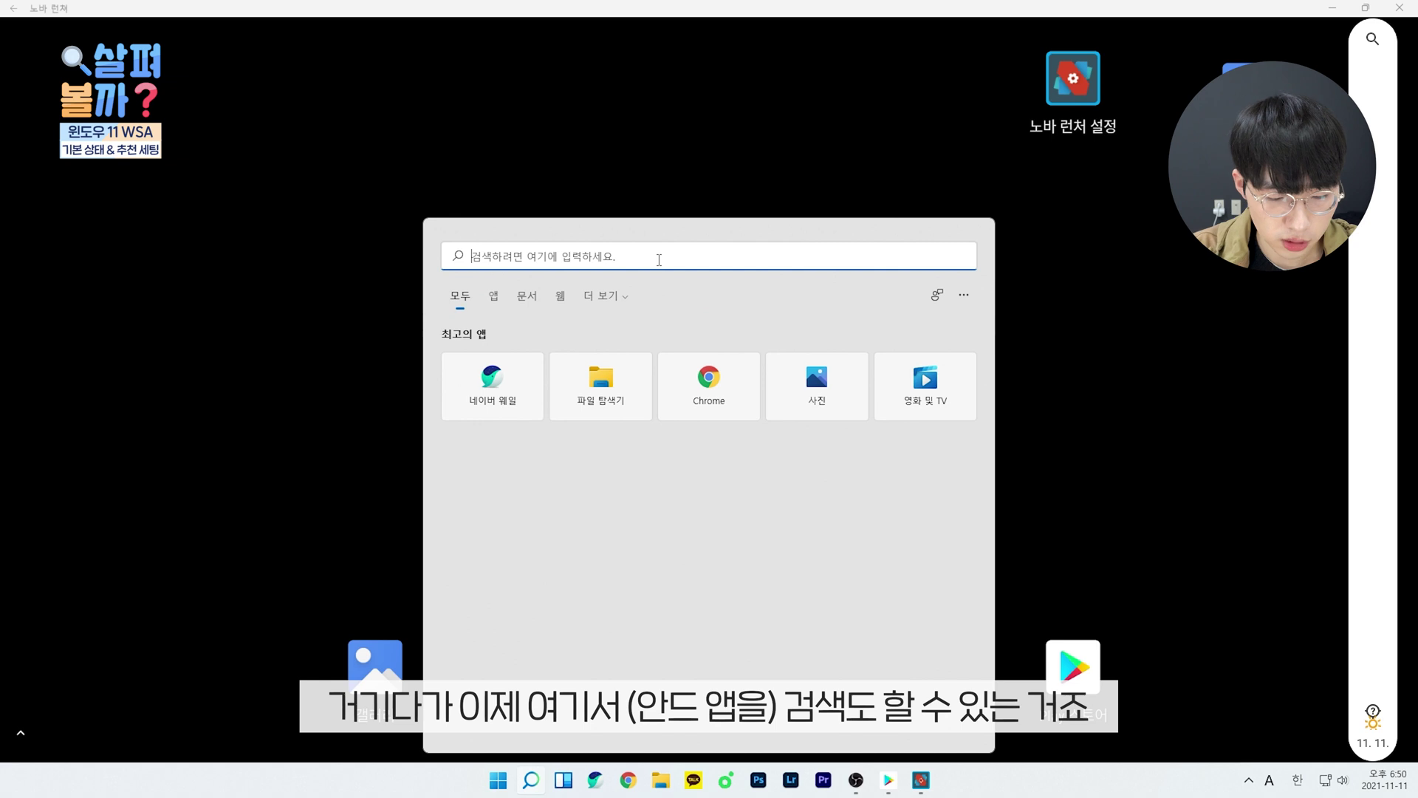
key(Hangul)
key(BackSpace)
key(Hangul)
text(facebook)
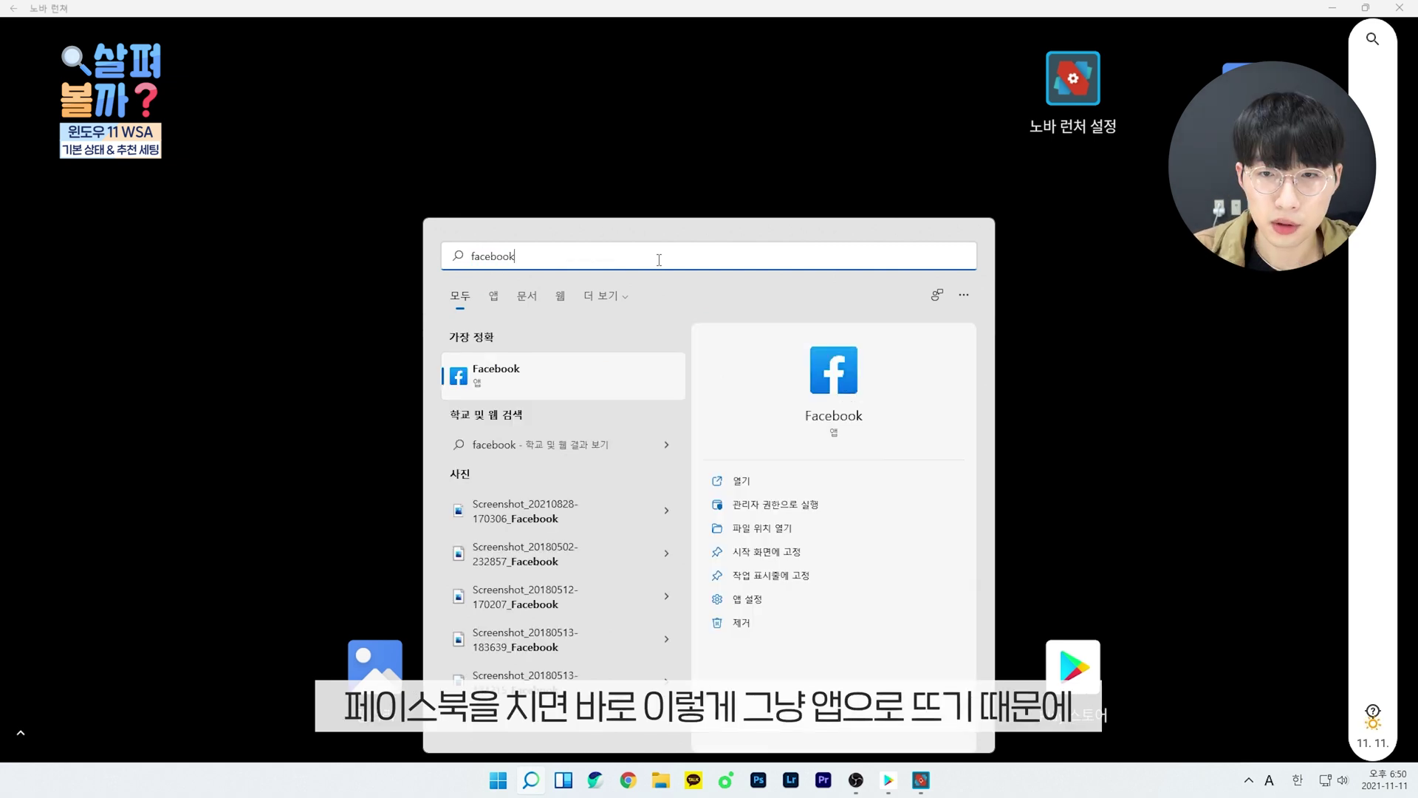
click(835, 391)
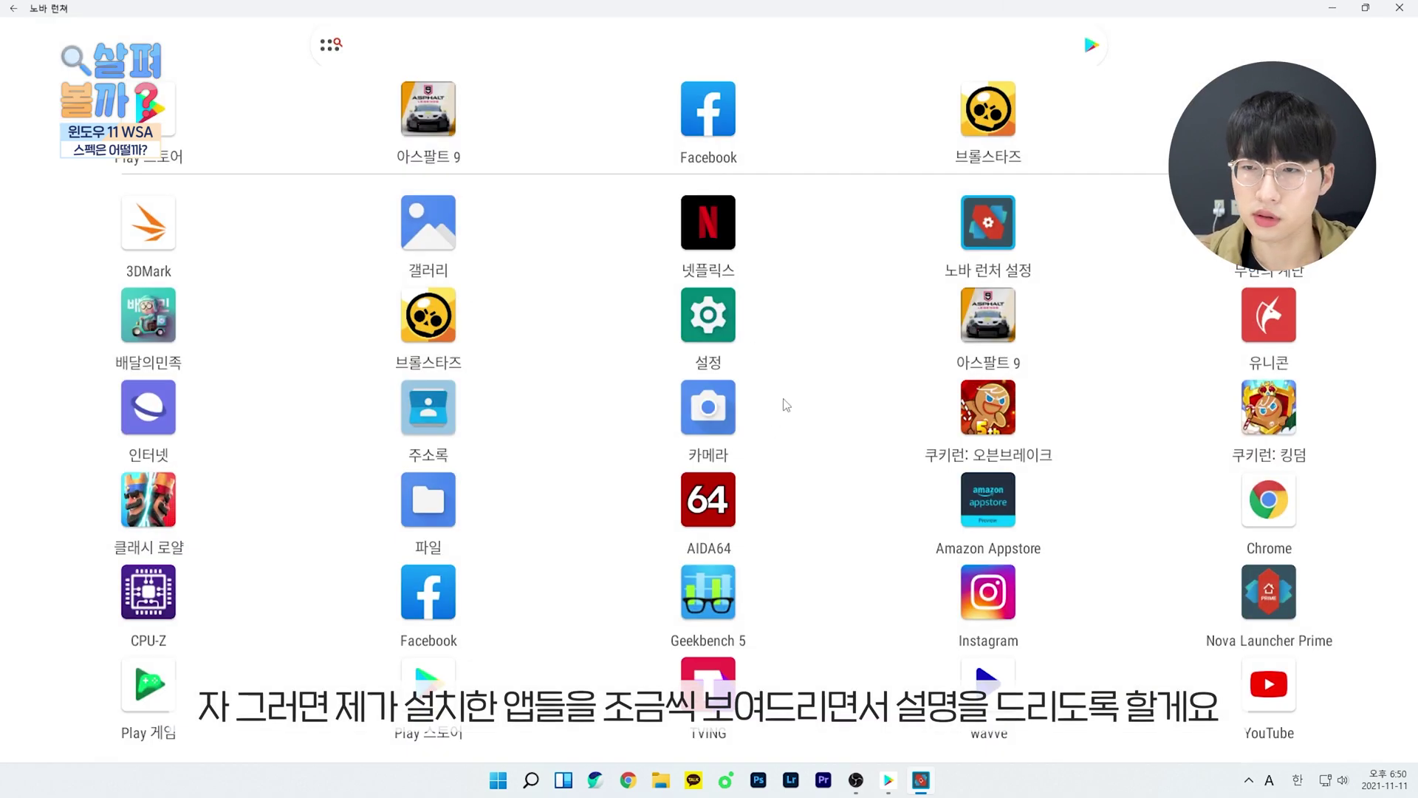
- Launch CPU-Z from the Nova Launcher app drawer and examine the processor, device and system details and the sections after them
scroll(786, 404, down, 2)
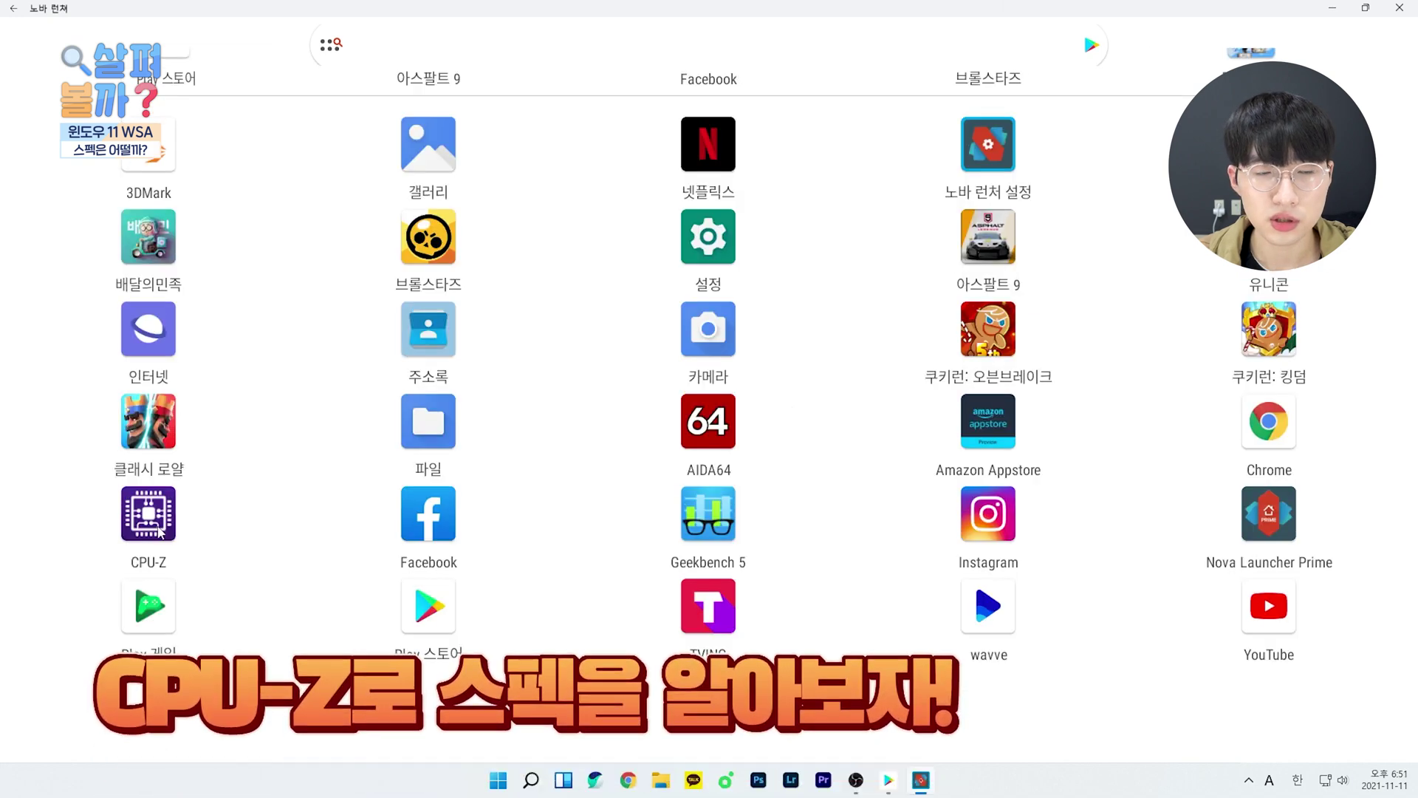
click(157, 529)
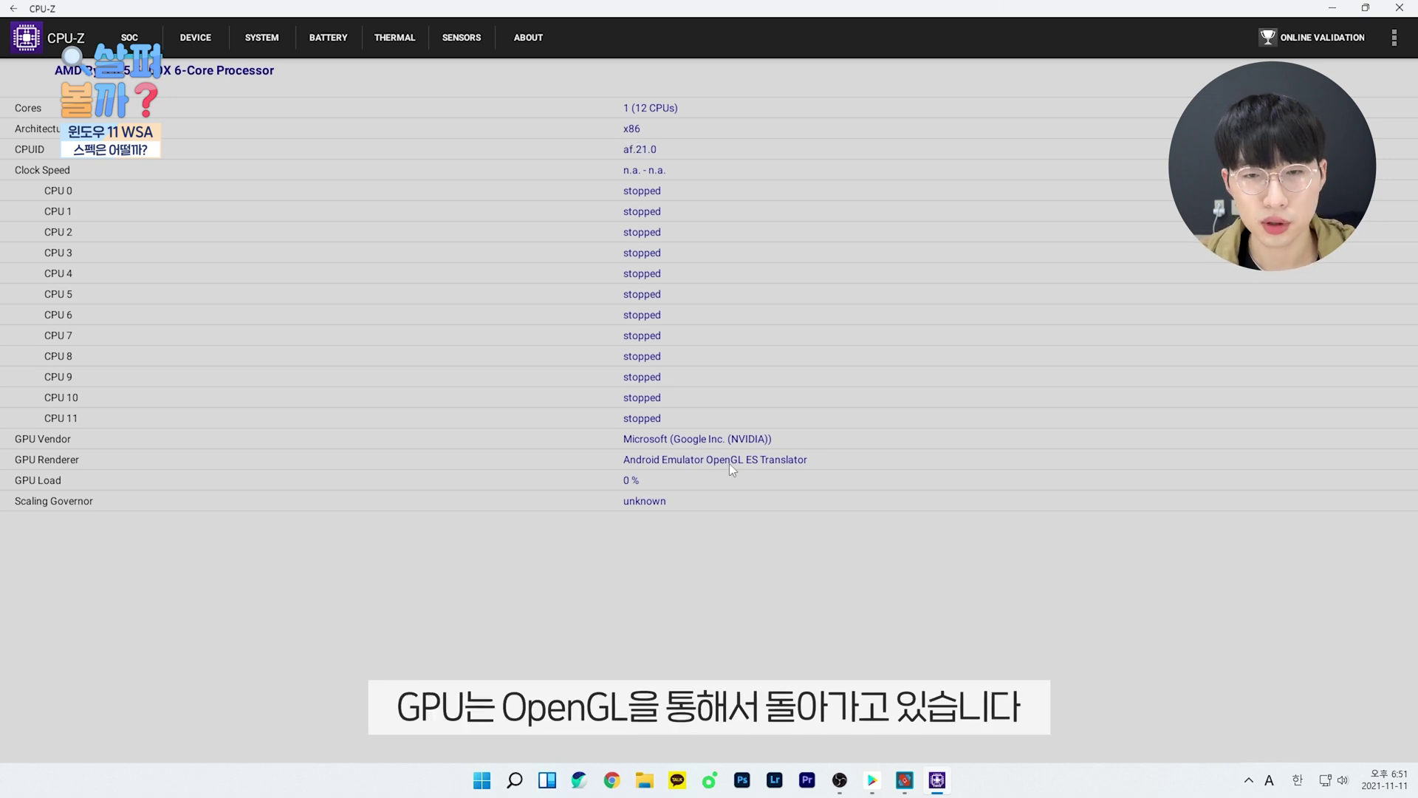
drag(729, 464, 568, 300)
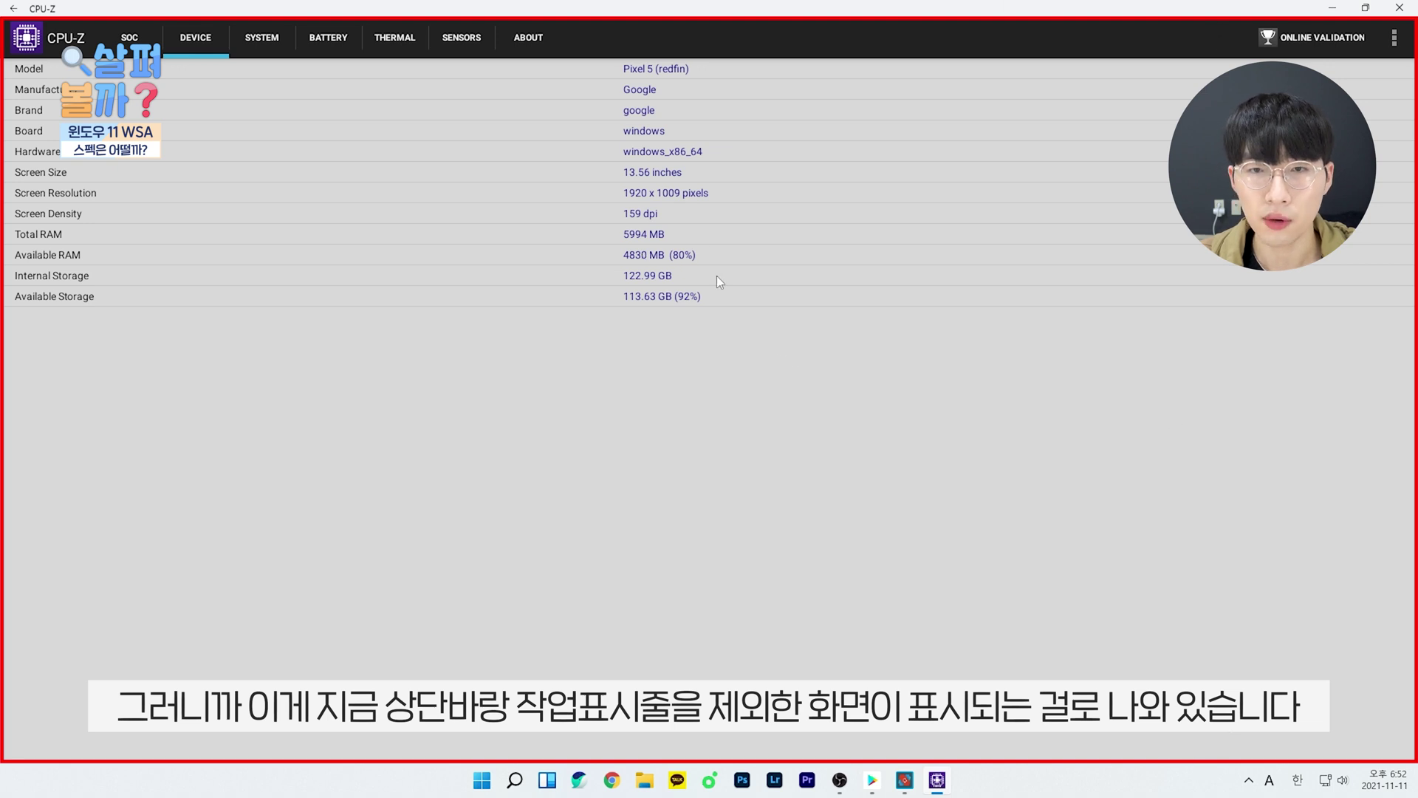
key(Right)
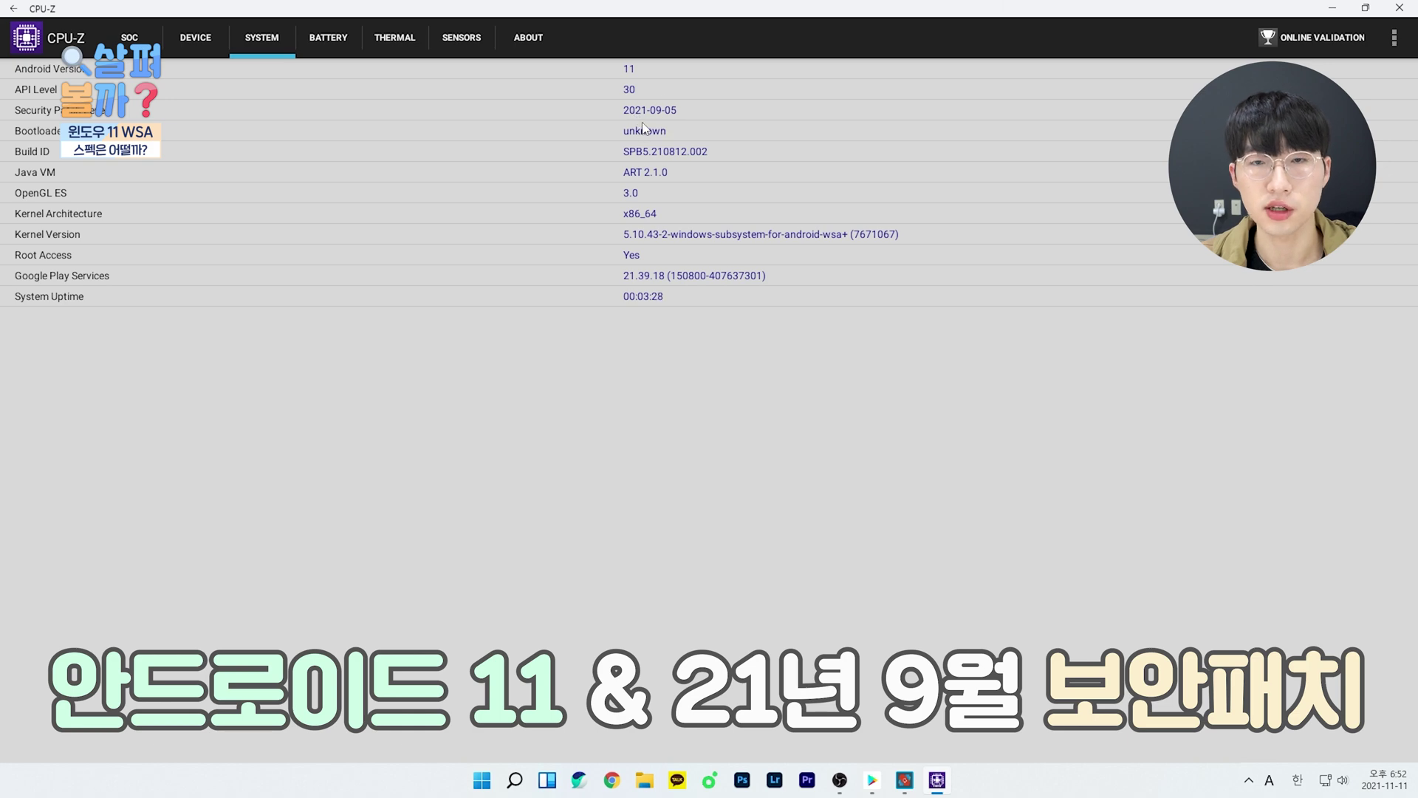
key(Right)
key(Right)
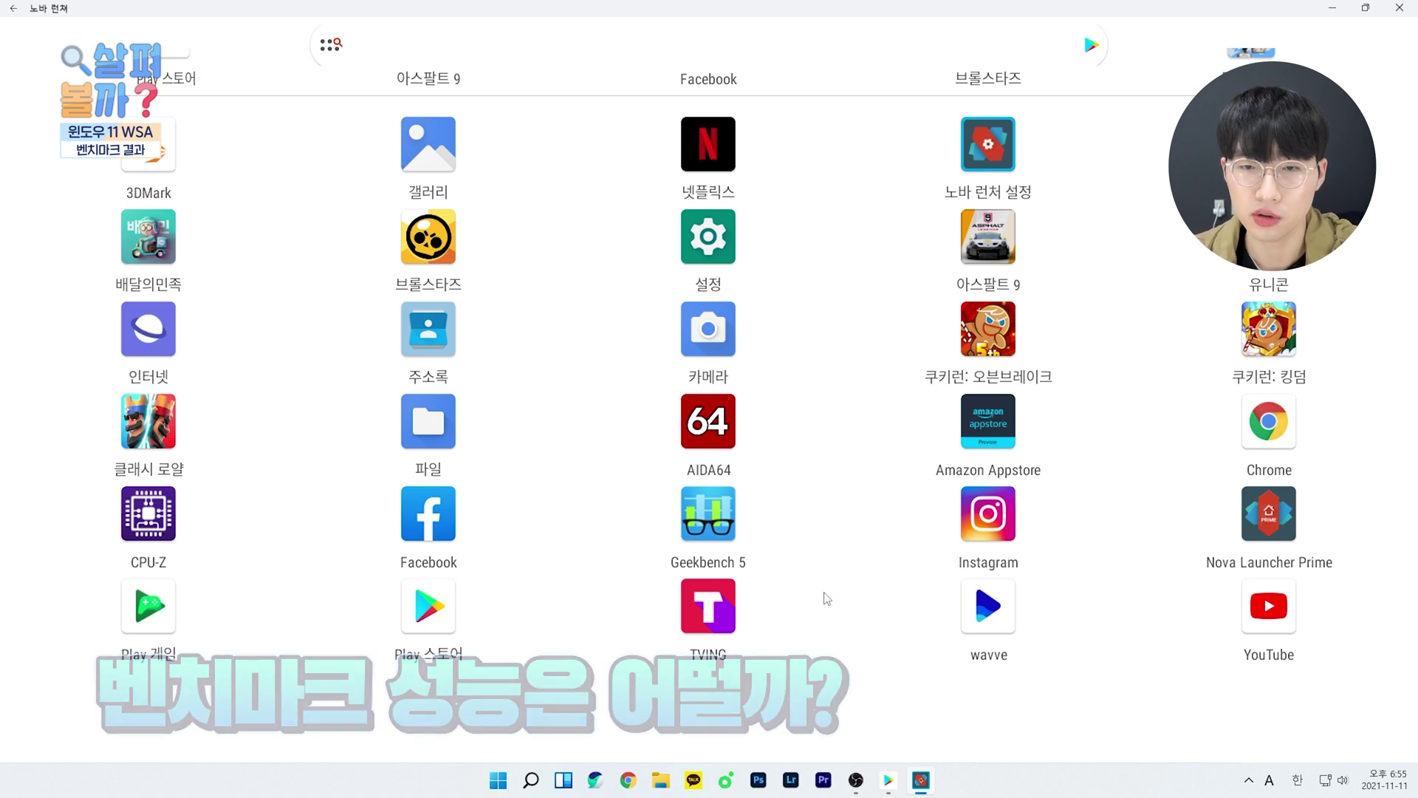
- Launch Geekbench 5 from the app drawer, and start the Sling Shot benchmark in 3DMark
click(740, 511)
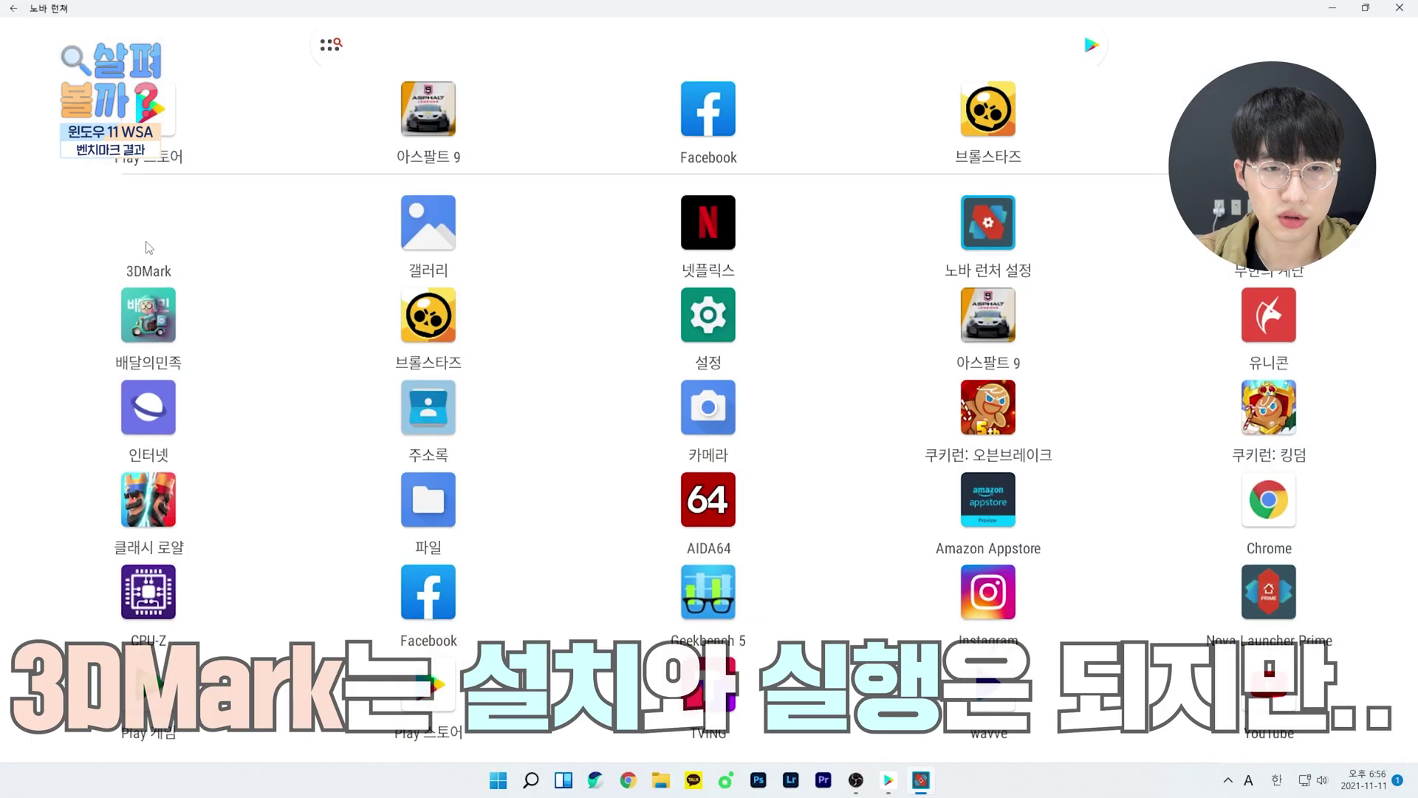
click(148, 248)
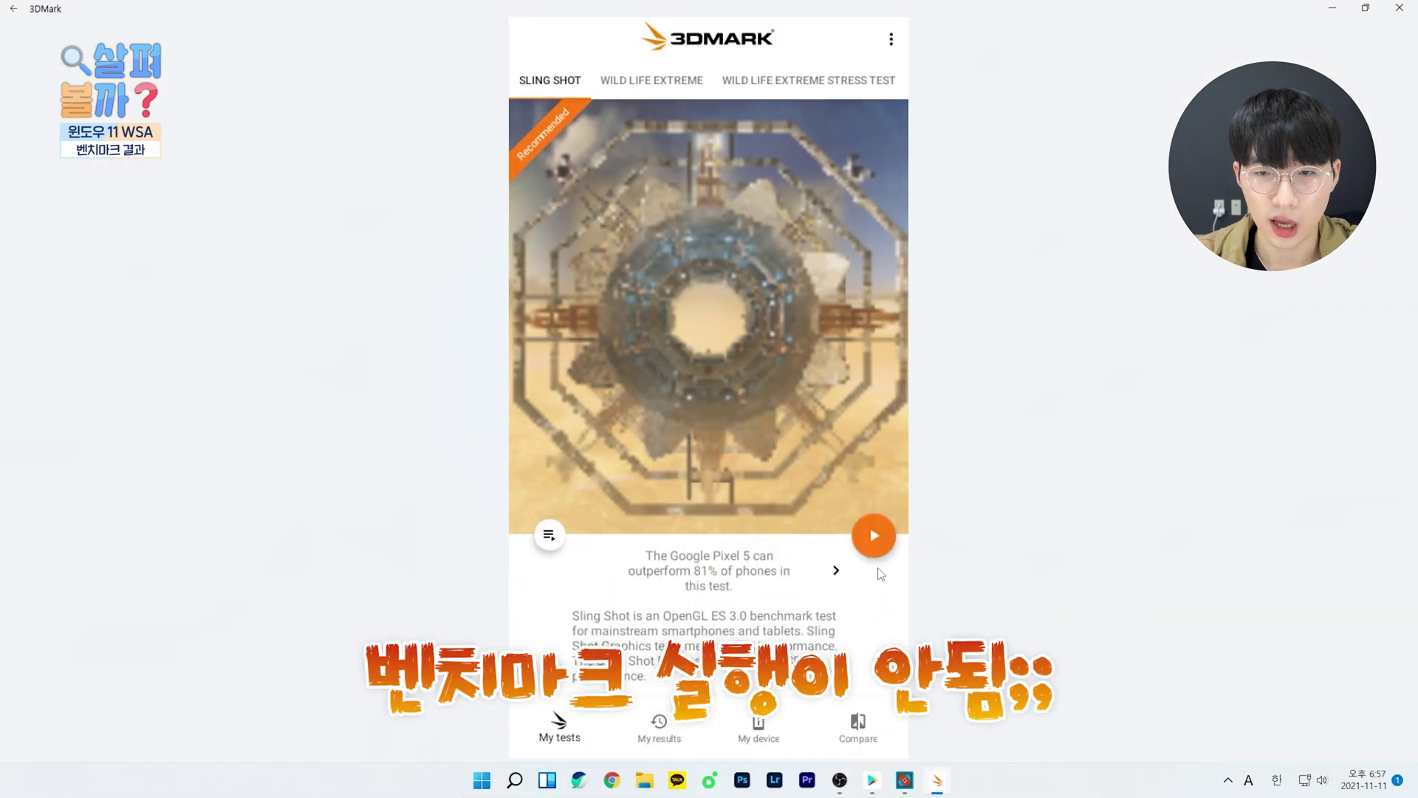
click(874, 537)
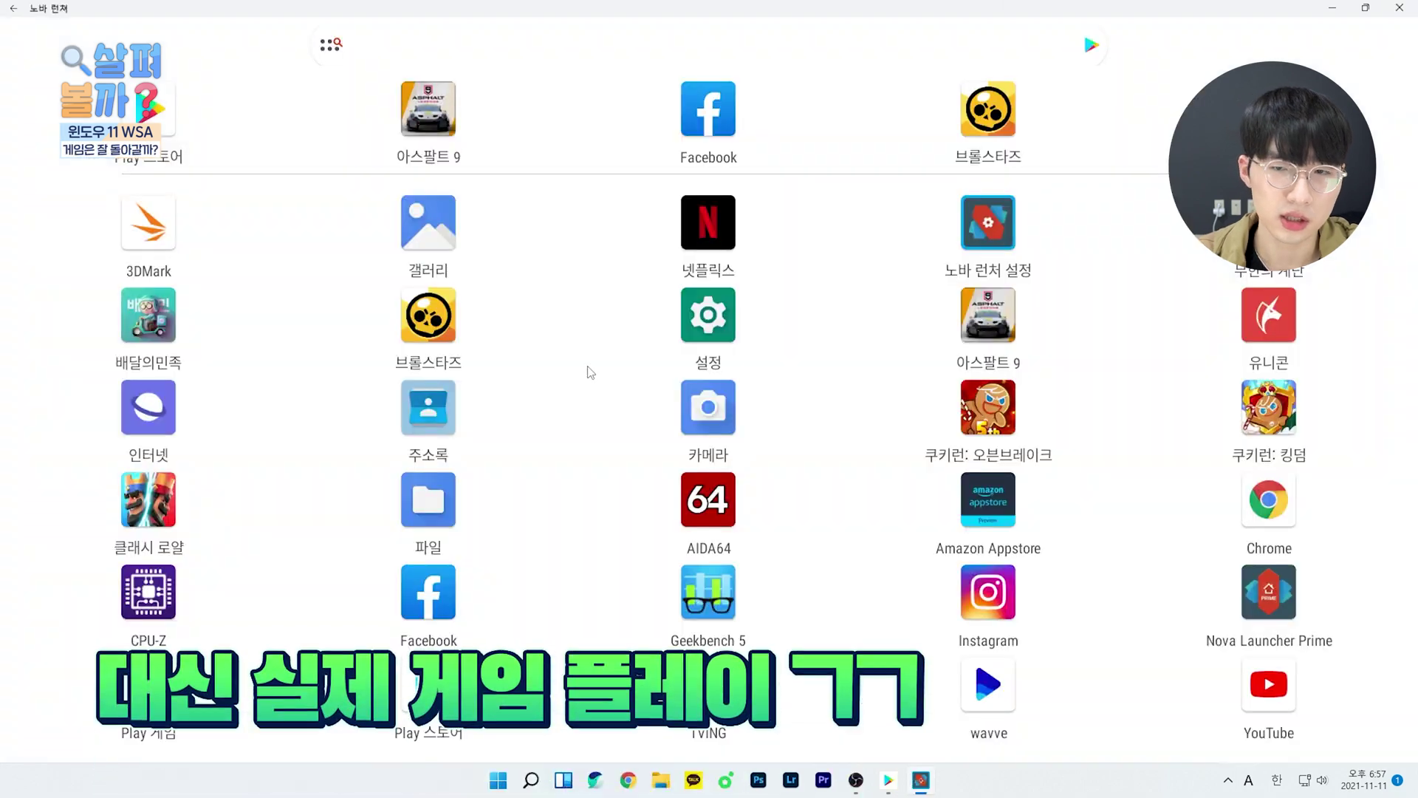
- Launch 아스팔트 9 from the app drawer in a maximized window and dismiss its feedback survey offer
scroll(590, 372, down, 1)
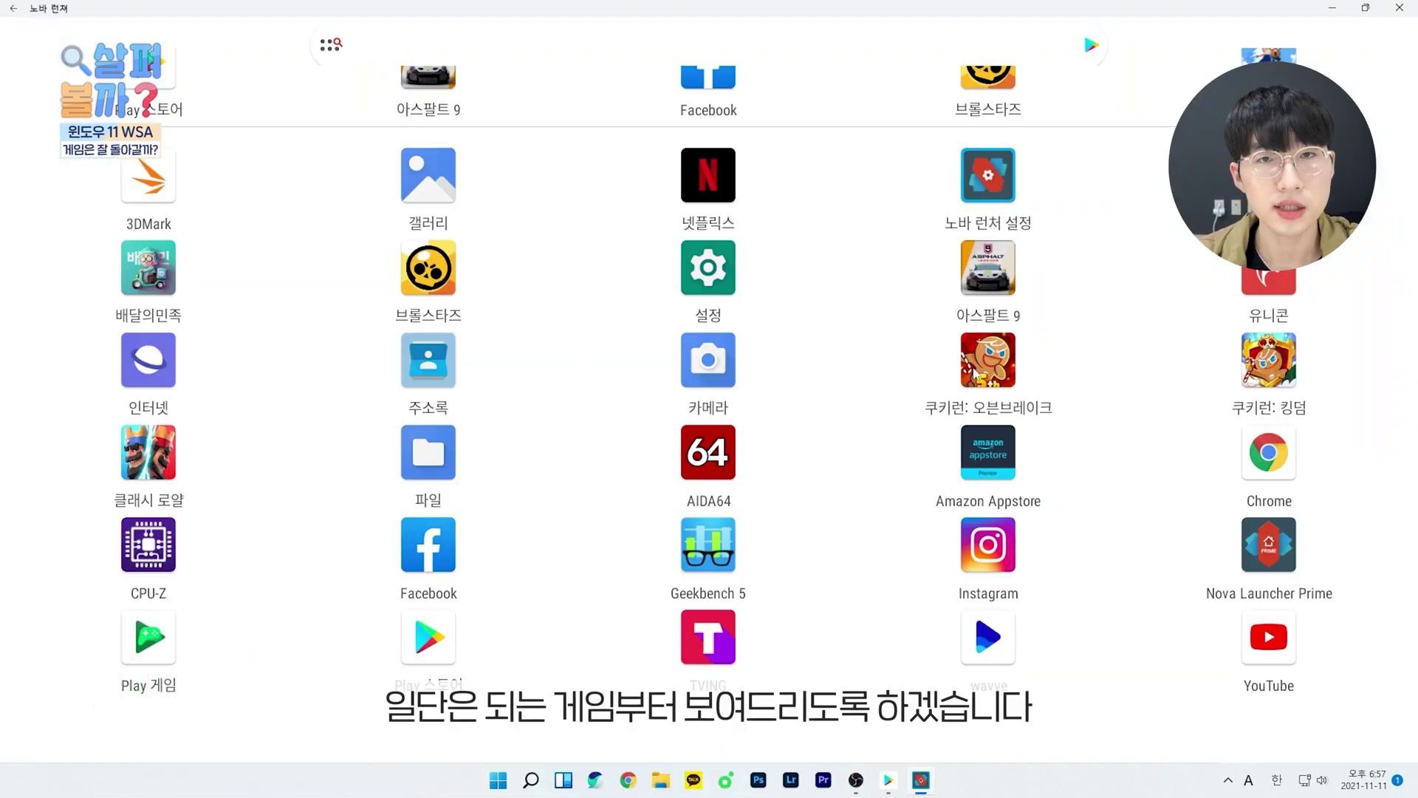
click(985, 288)
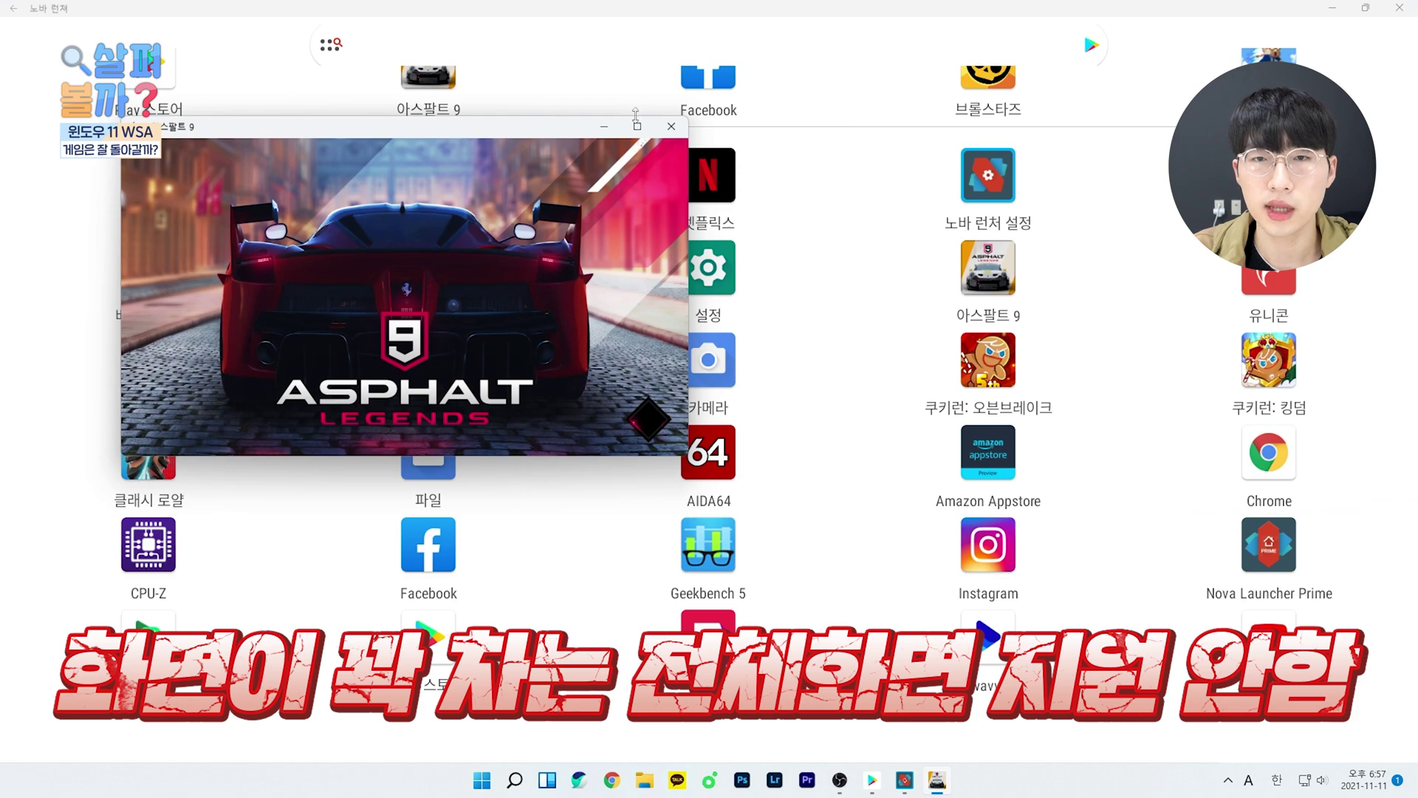
click(636, 125)
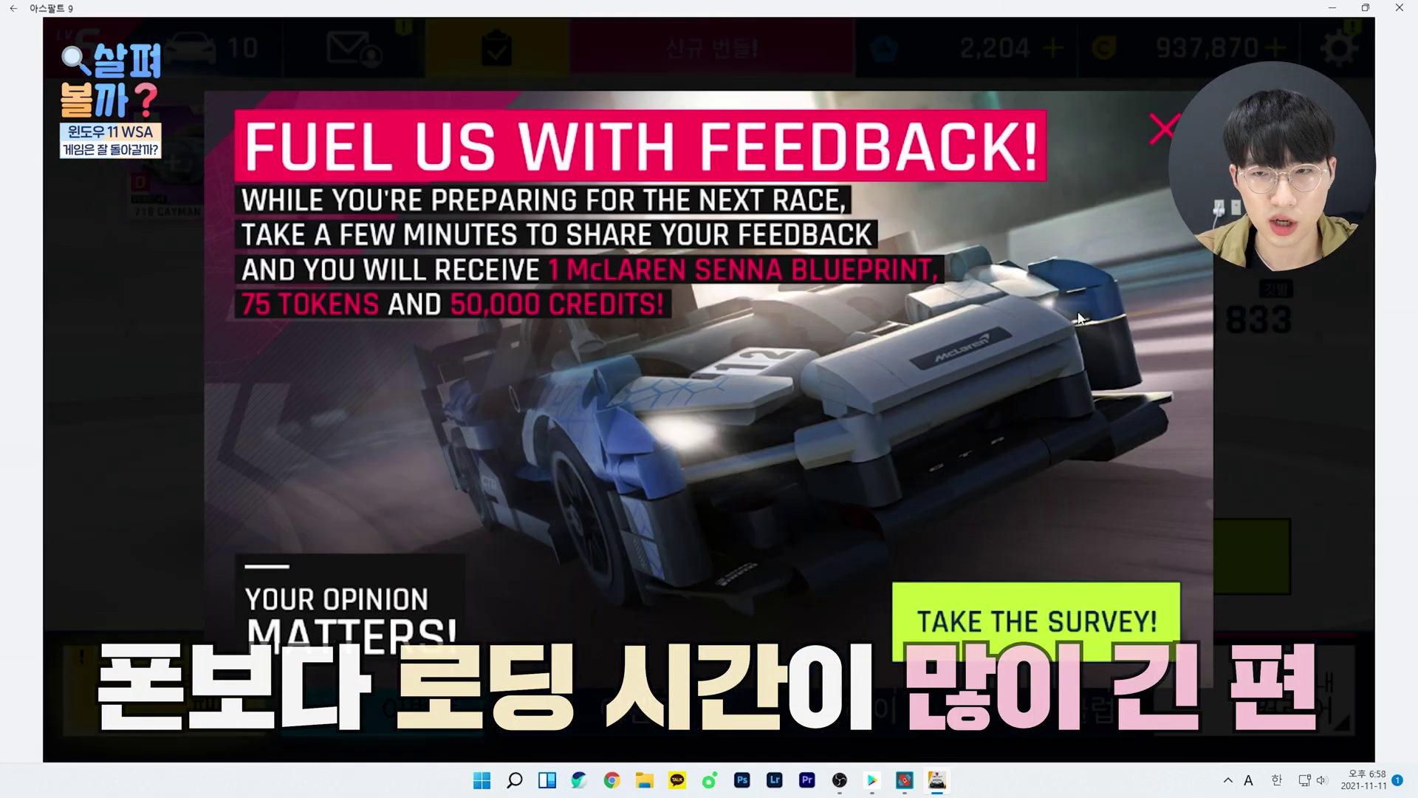
click(1163, 128)
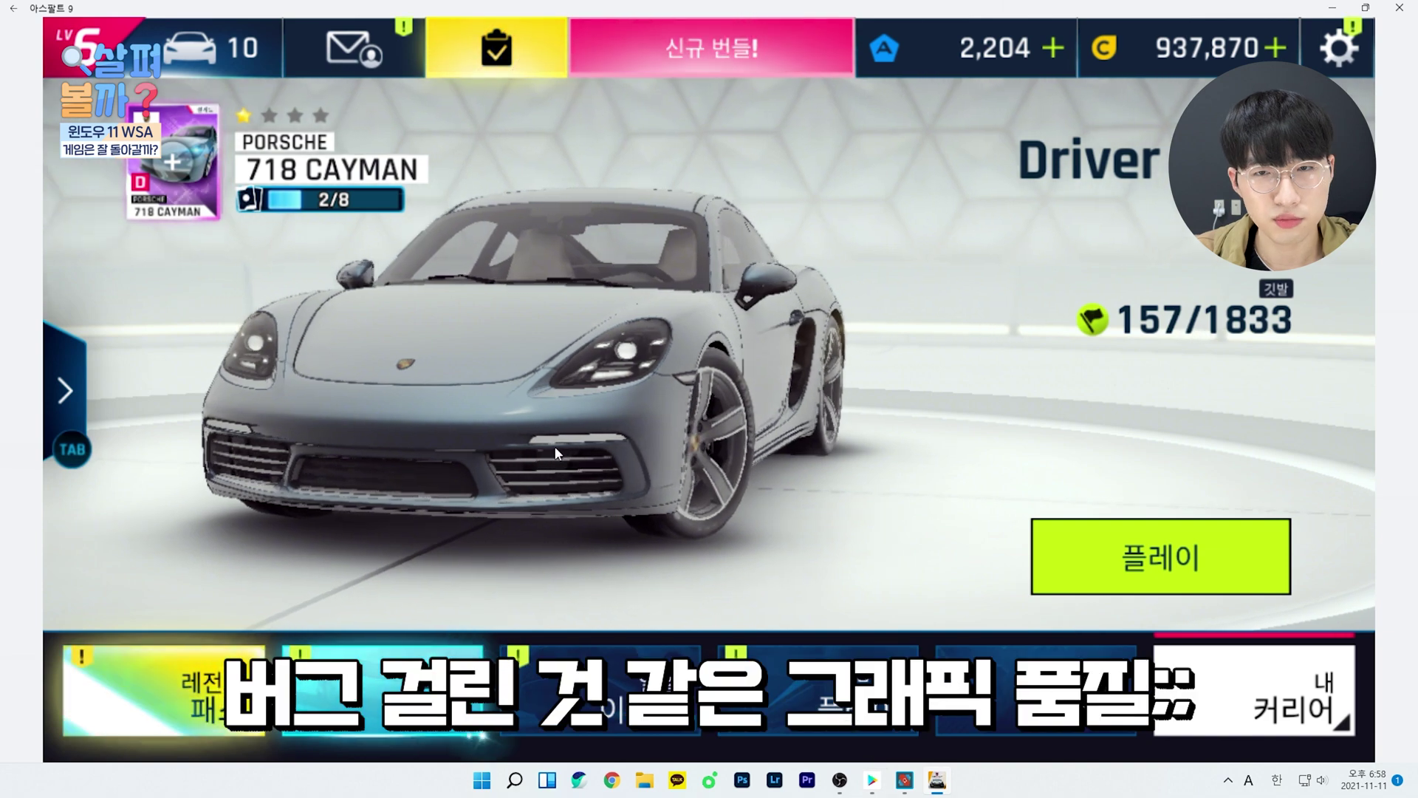
- Start a career race in 아스팔트 9 and lower the system volume to 14
click(1182, 561)
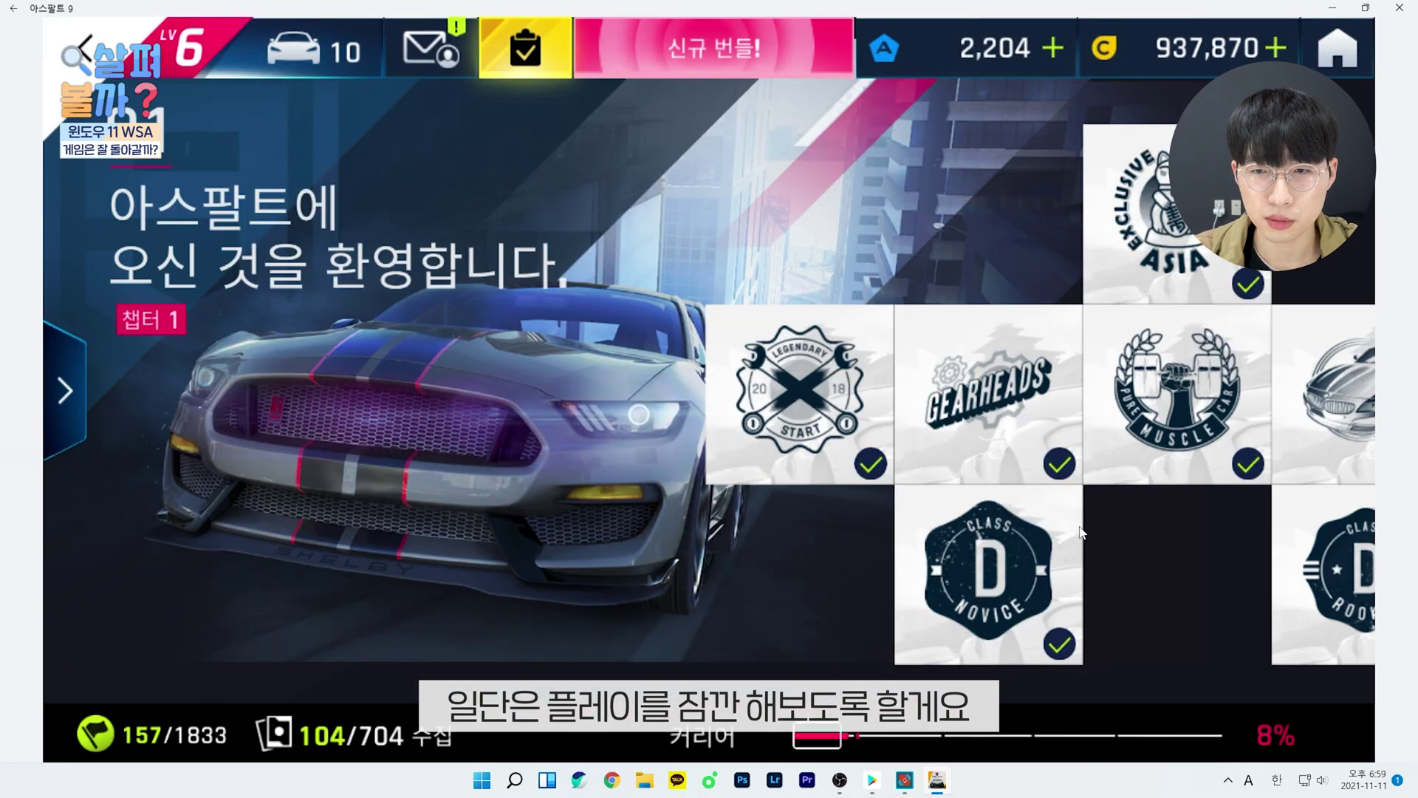
drag(1199, 570, 876, 477)
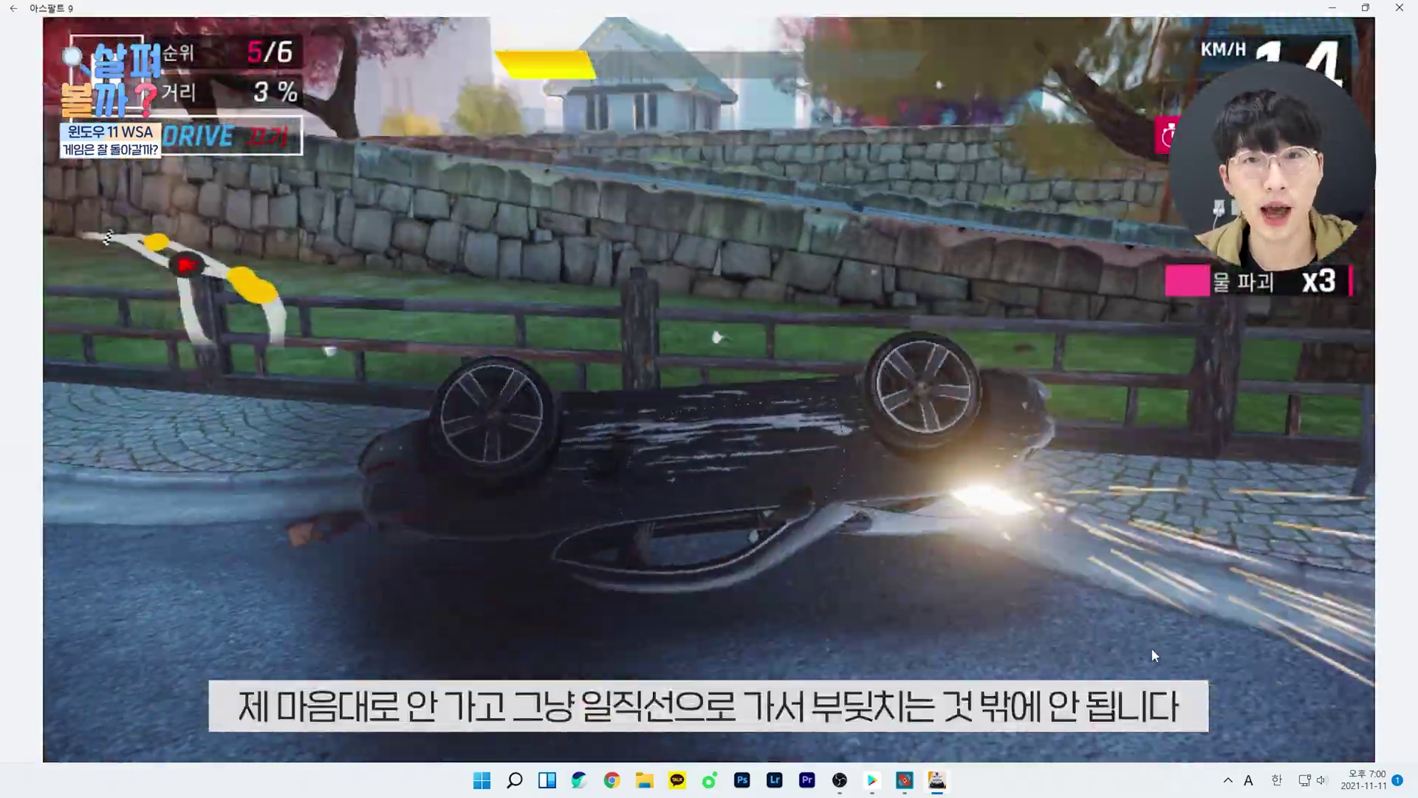
key(XF86AudioLowerVolume)
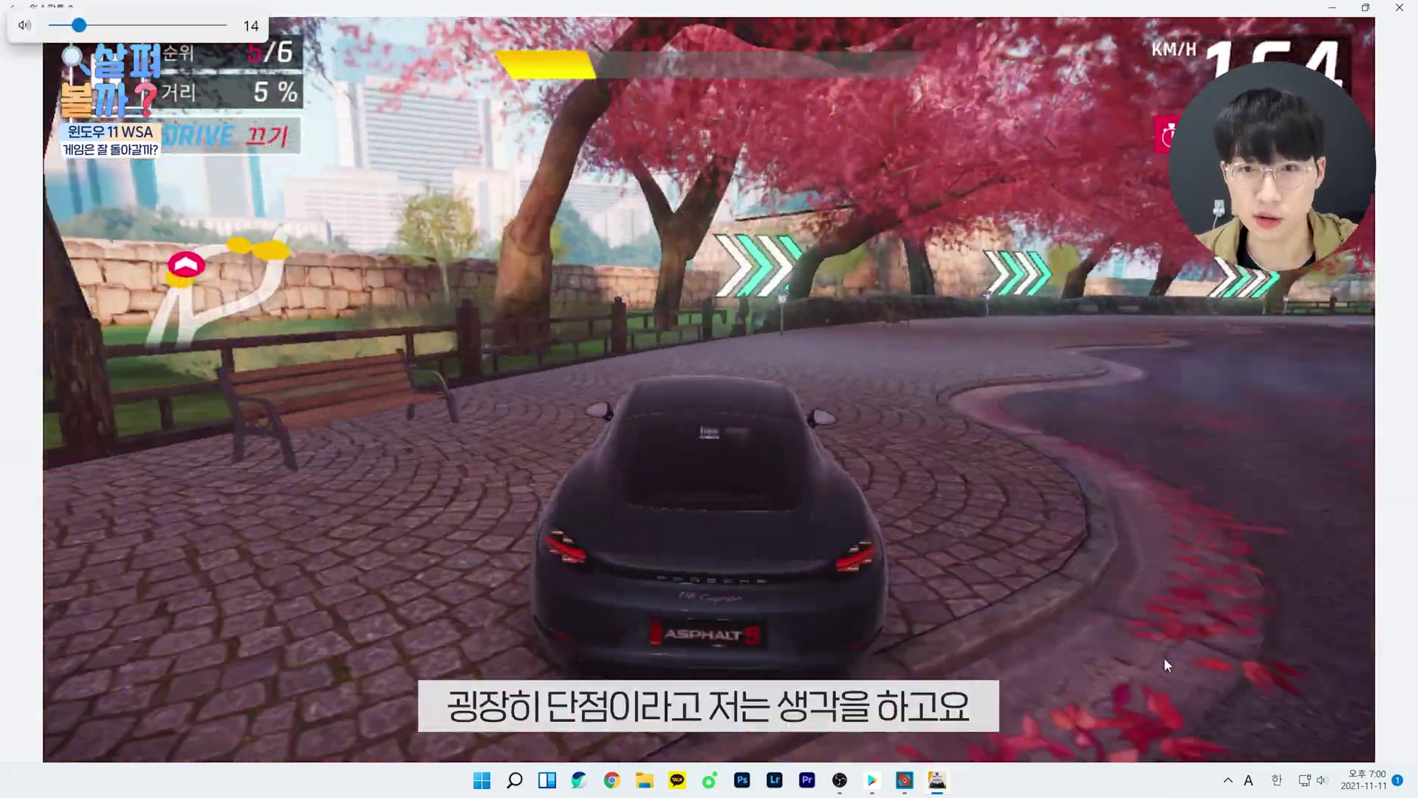
- Pause the race and view the key layout of the manual keyboard control mode (키보드 수동)
click(130, 100)
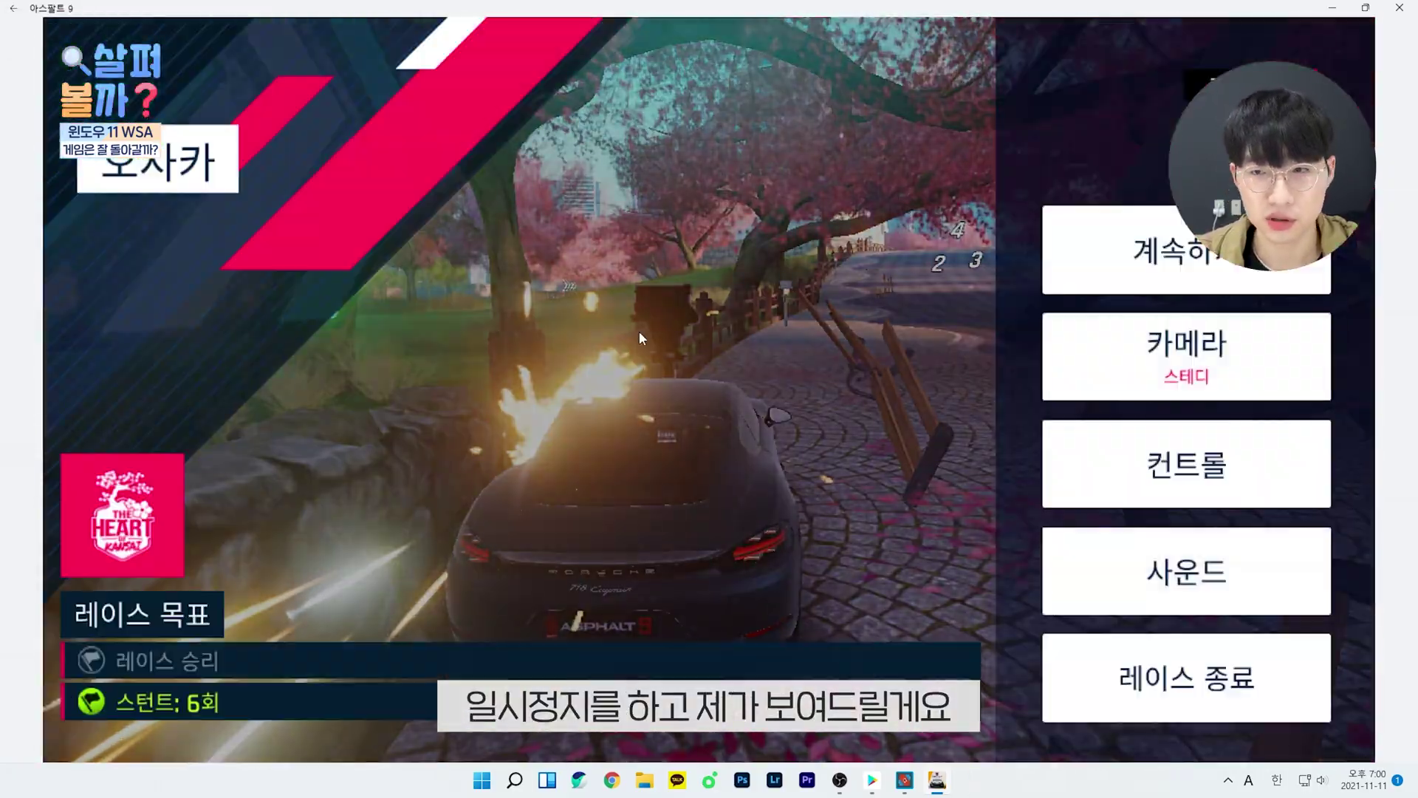
click(1159, 455)
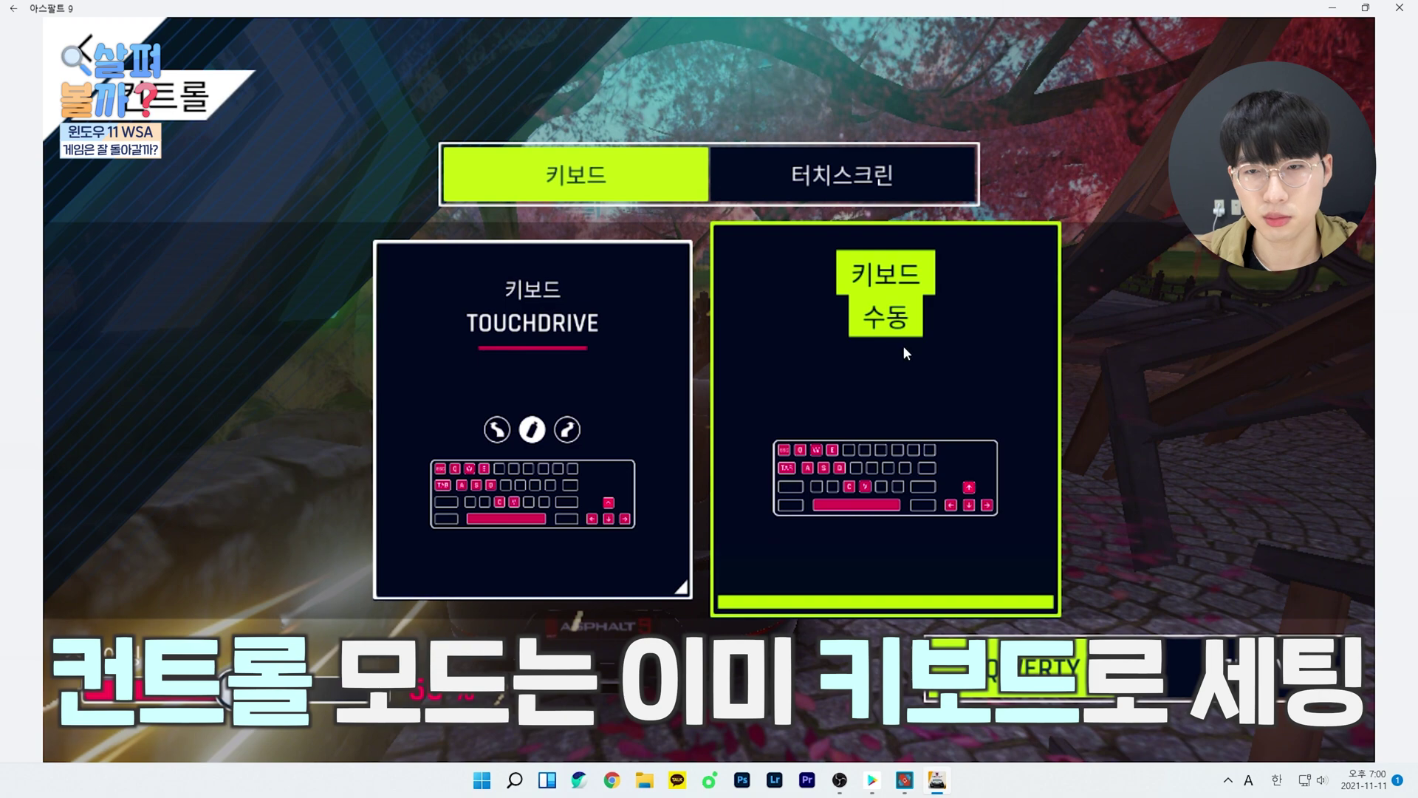
click(906, 505)
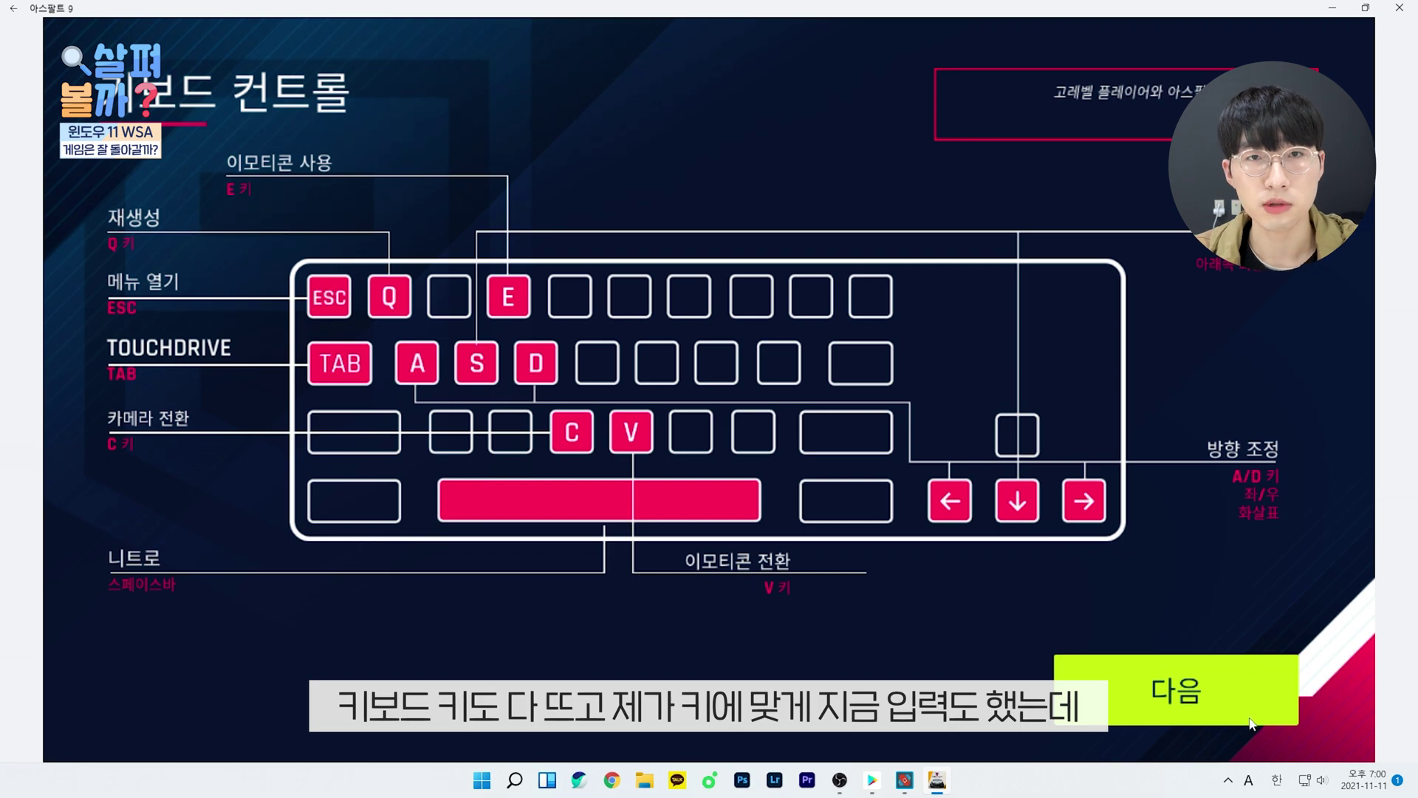
click(1252, 693)
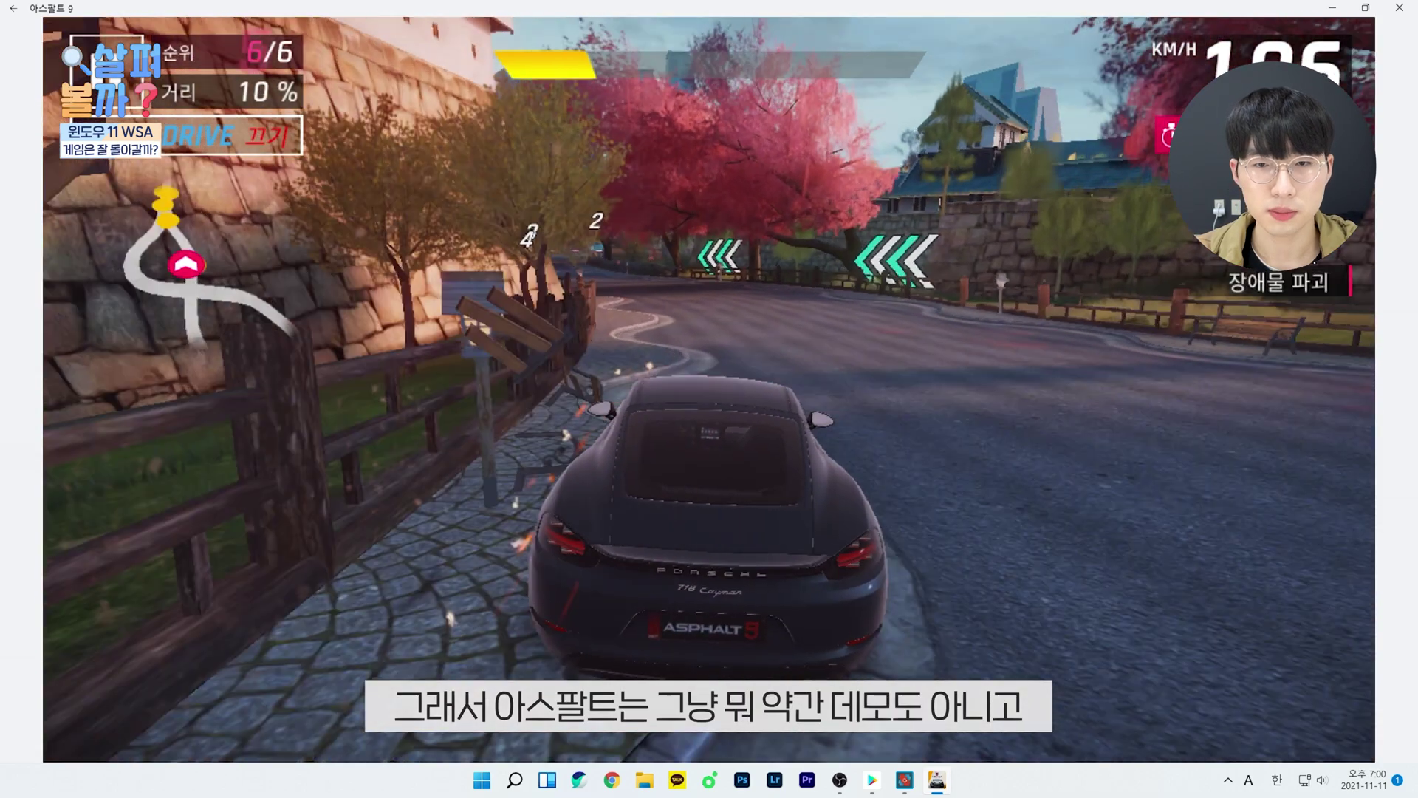
key(Caps_Lock)
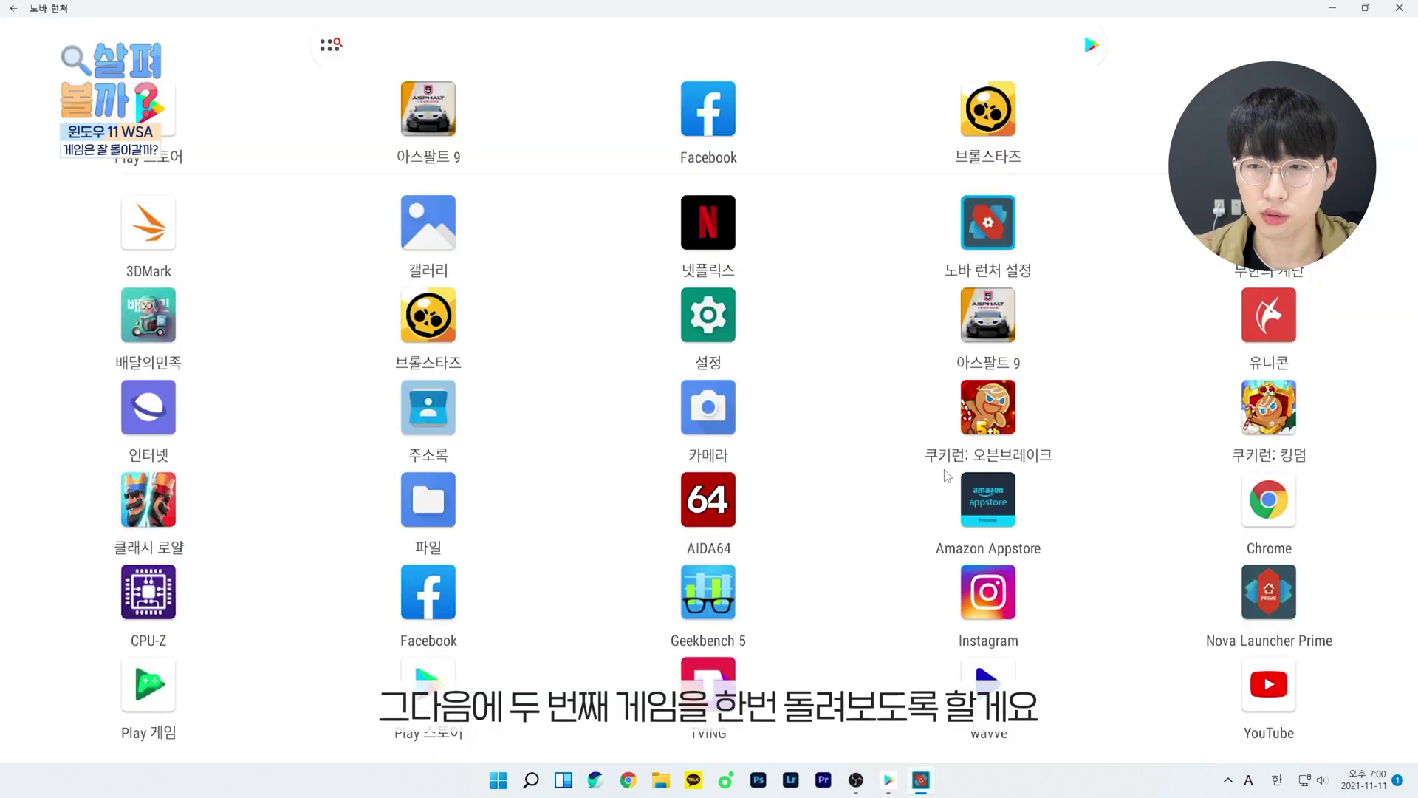
- Launch 쿠키런: 오븐브레이크, and open 쿠키런: 킹덤 past its 대난투 announcement
click(990, 424)
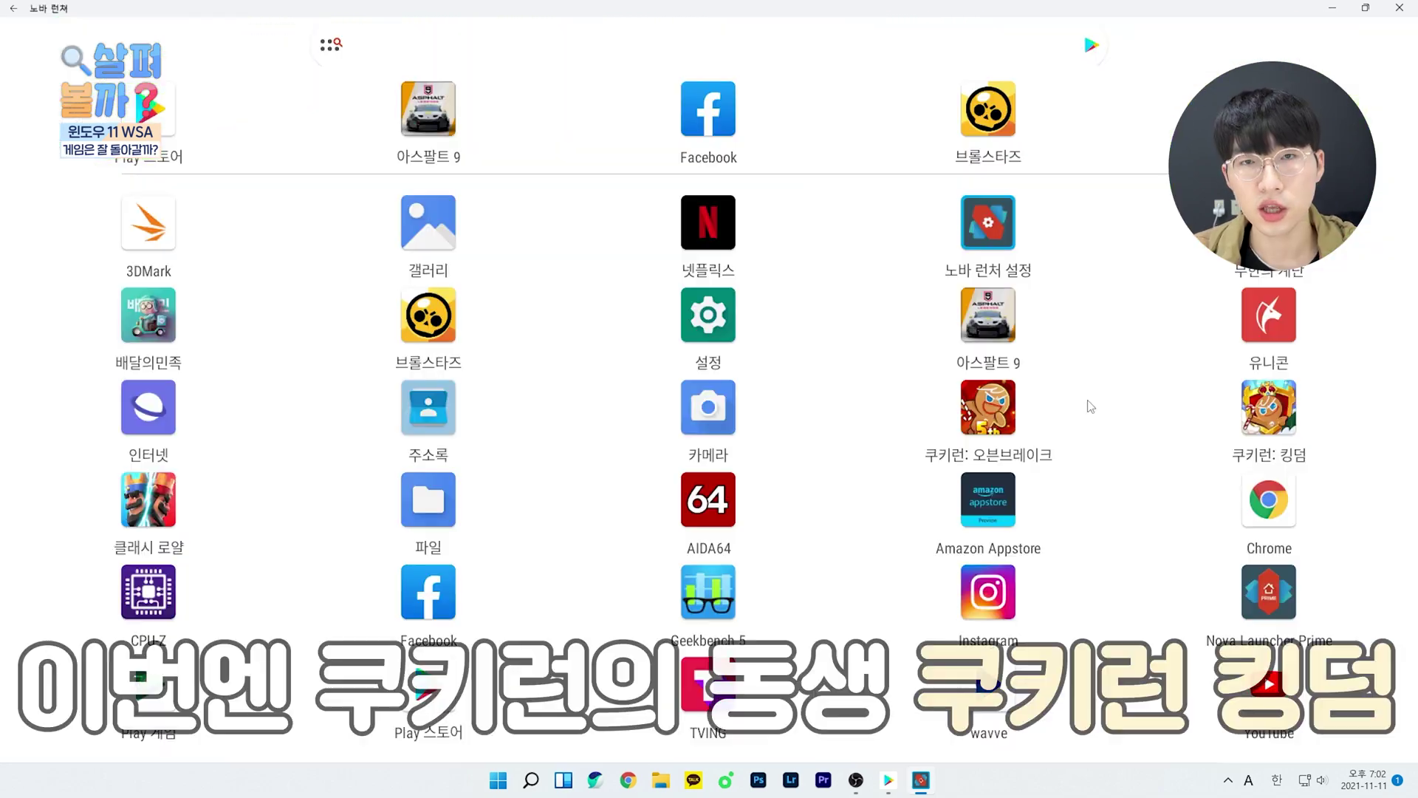
click(1277, 428)
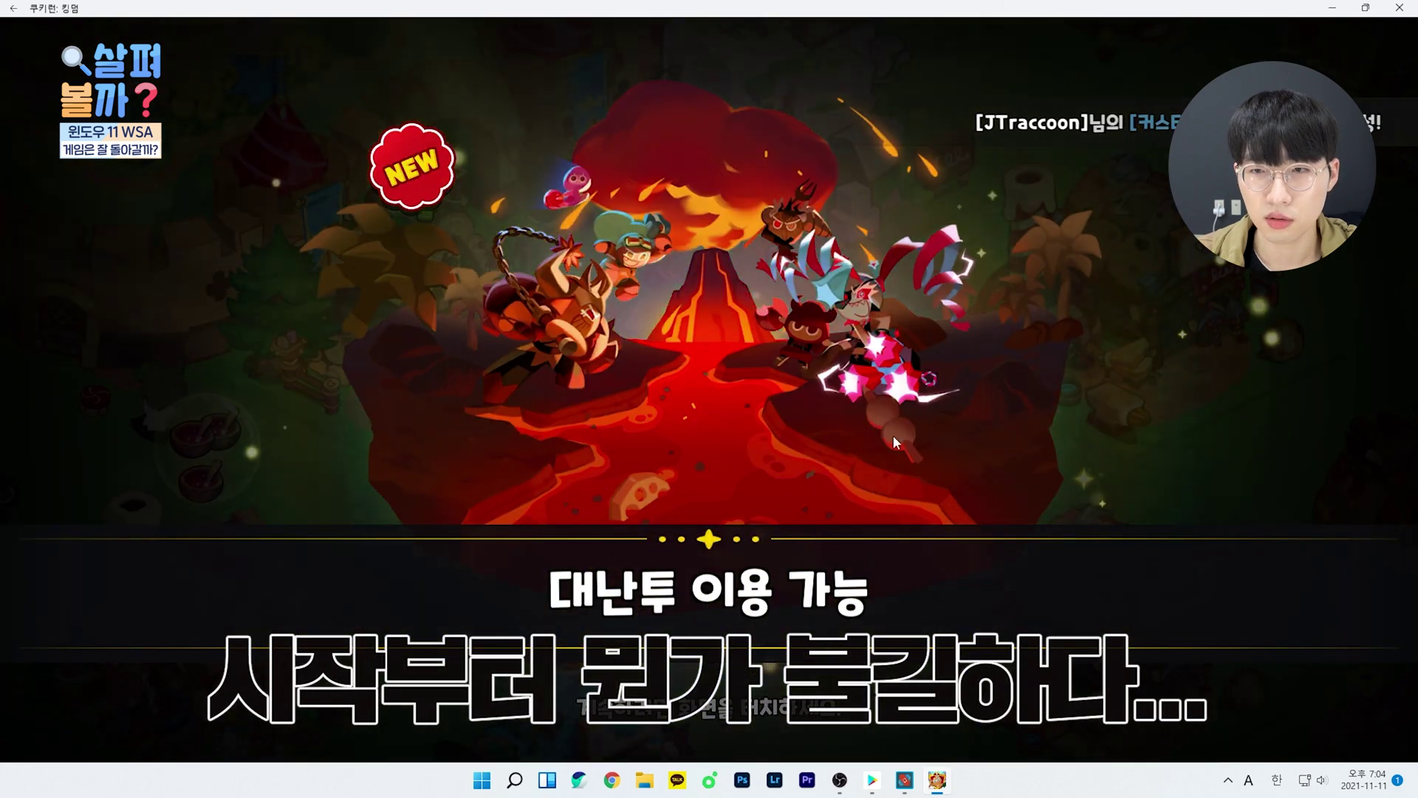
click(841, 427)
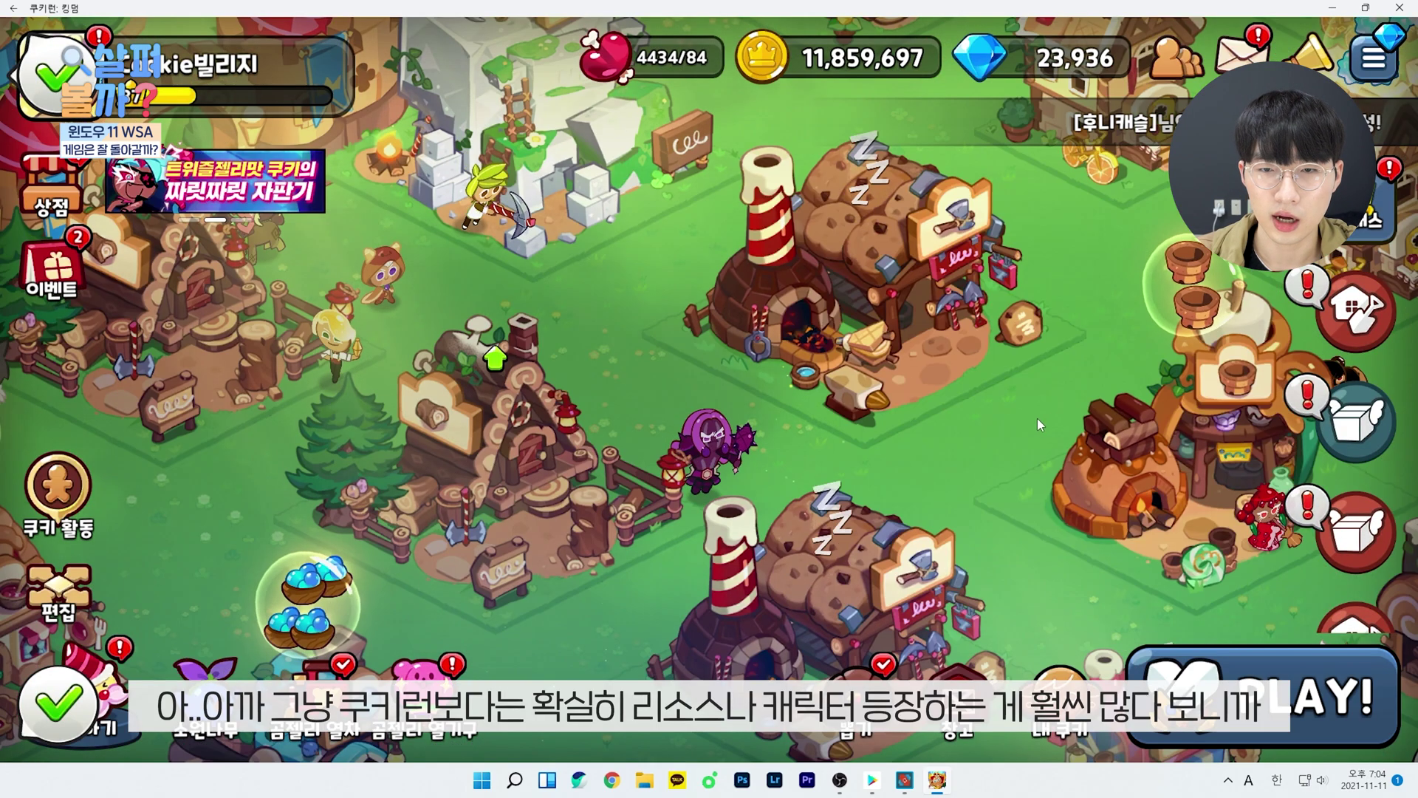
- Move around the 쿠키런: 킹덤 village and start a battle with the five-cookie team
drag(1052, 414, 561, 393)
drag(834, 285, 643, 276)
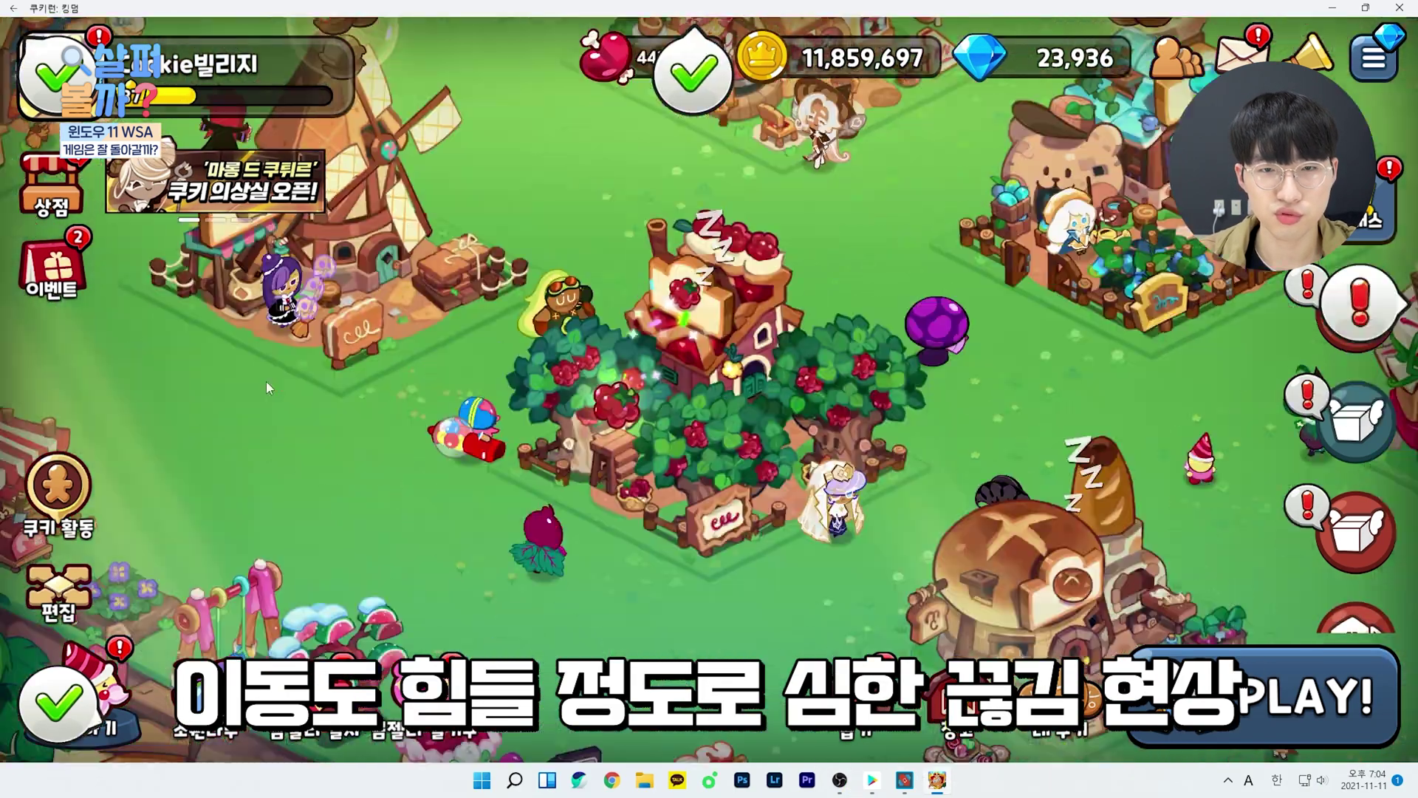
drag(686, 447, 1013, 635)
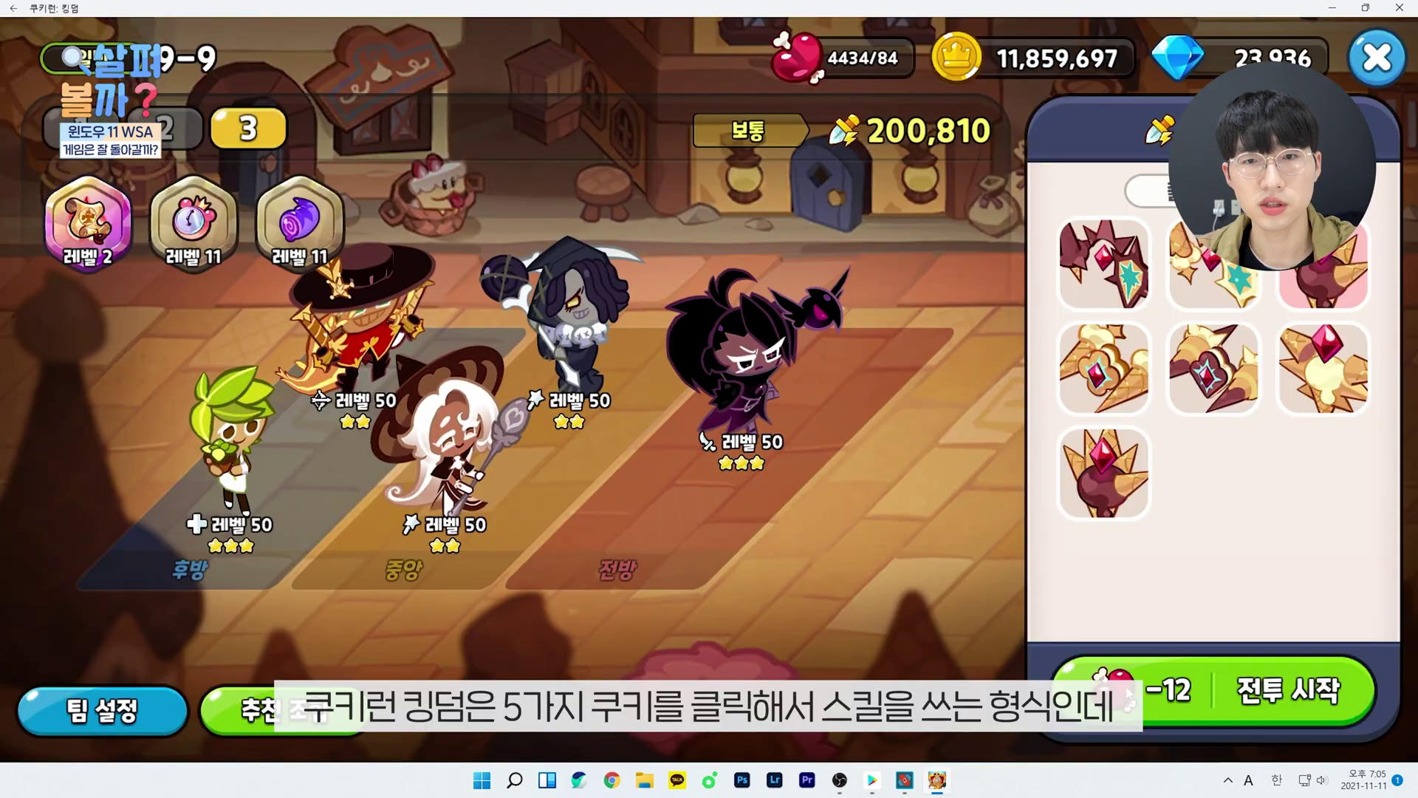
click(1128, 693)
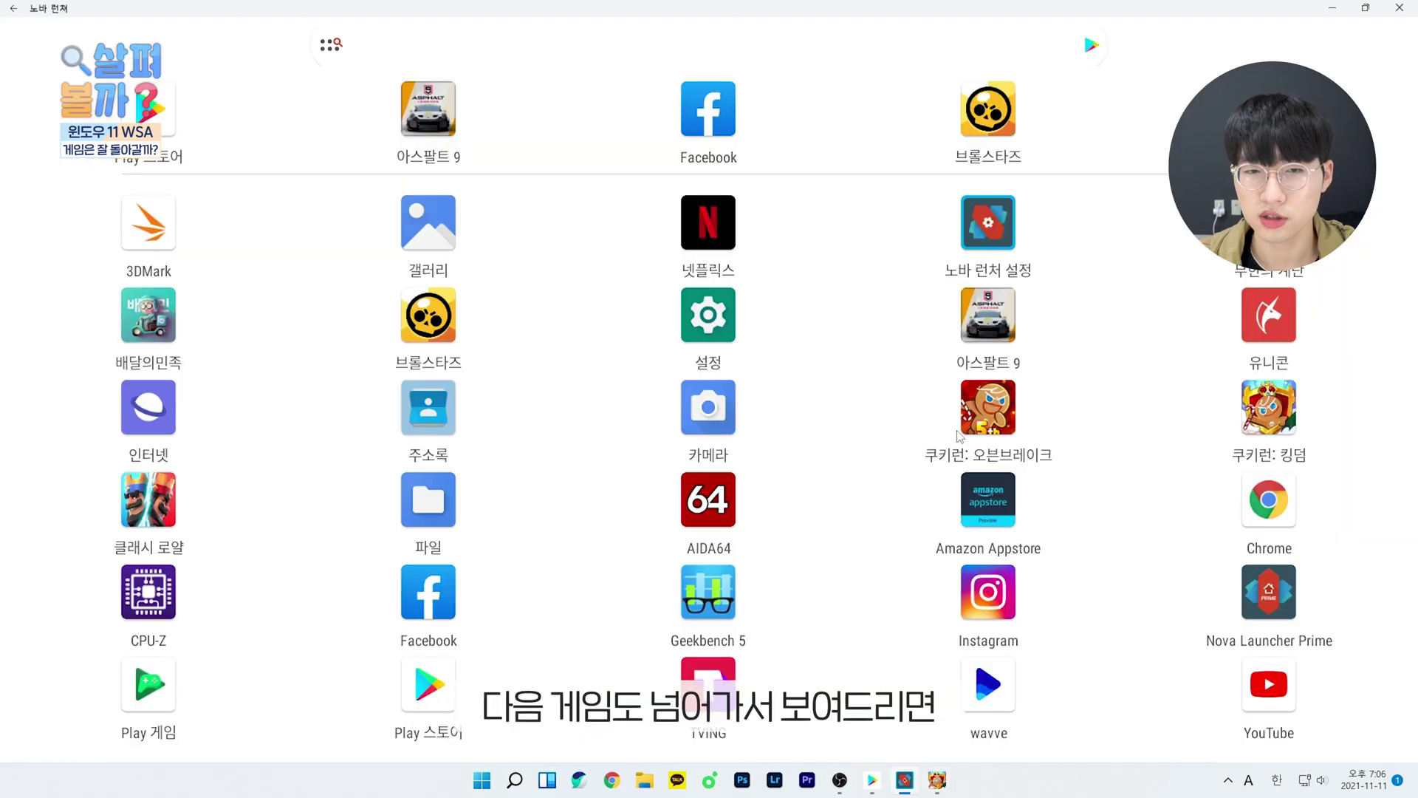
- Try launching the games 브롤스타즈 and 클래시 로얄 from the app drawer
click(428, 315)
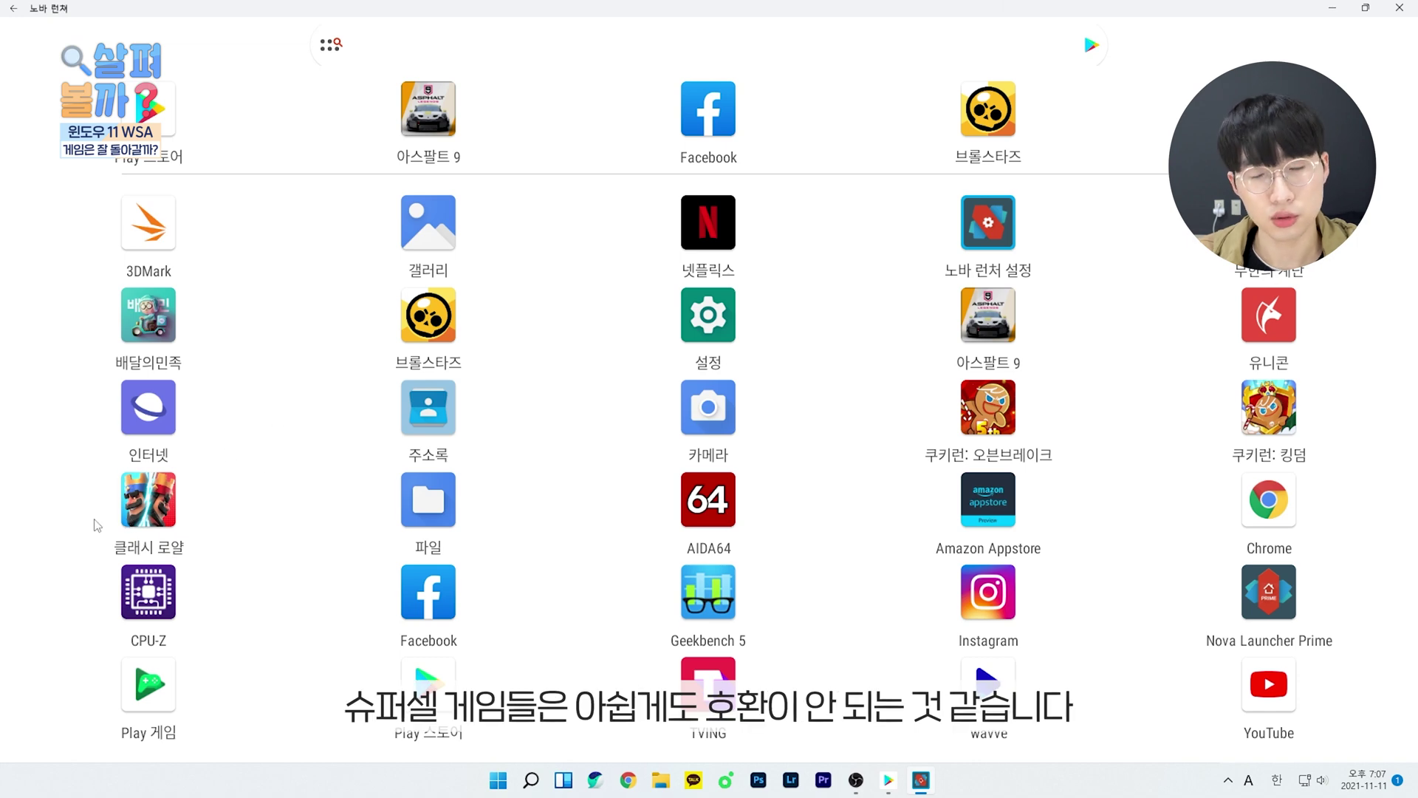
click(147, 517)
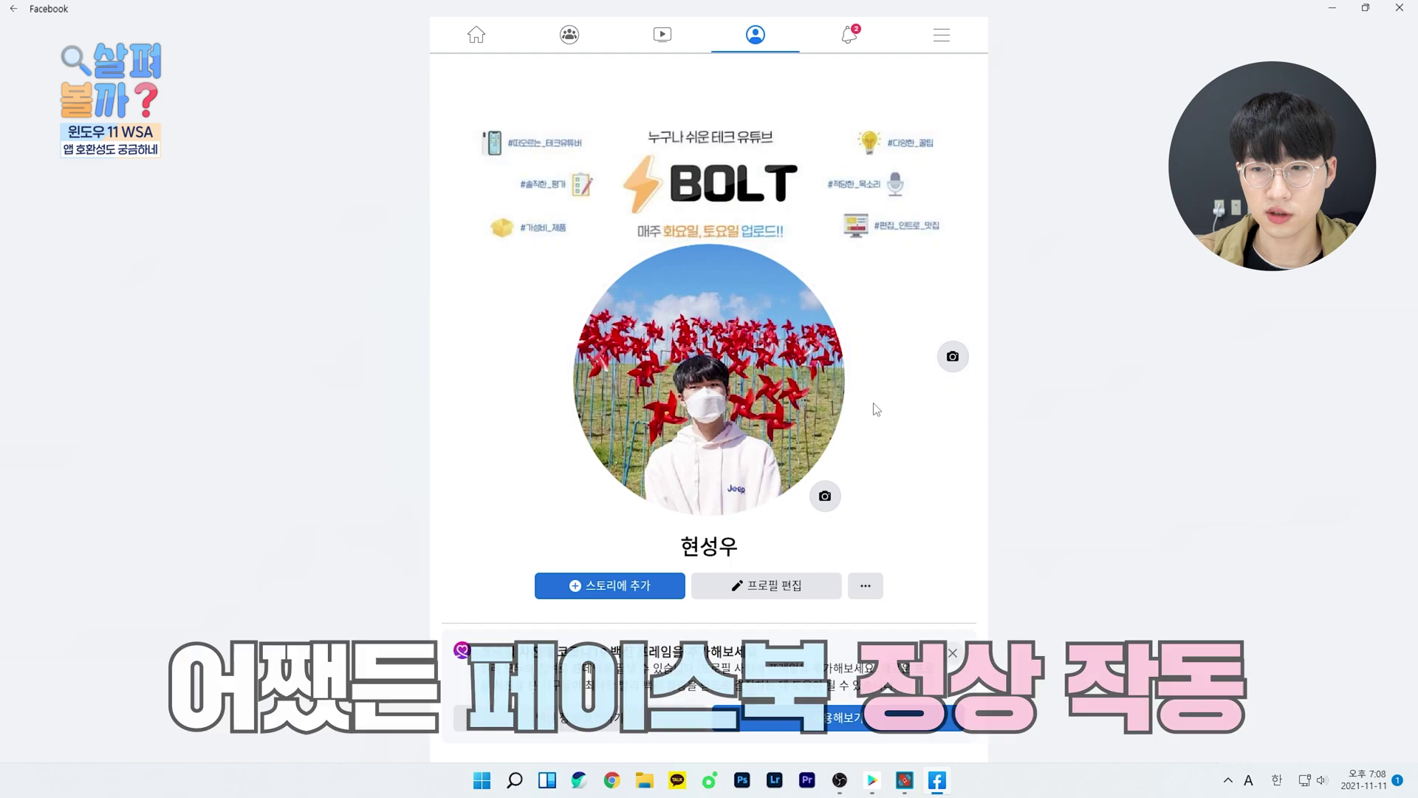
- Browse the Facebook profile, and look through the Instagram profile's posts and its story
scroll(709, 369, down, 6)
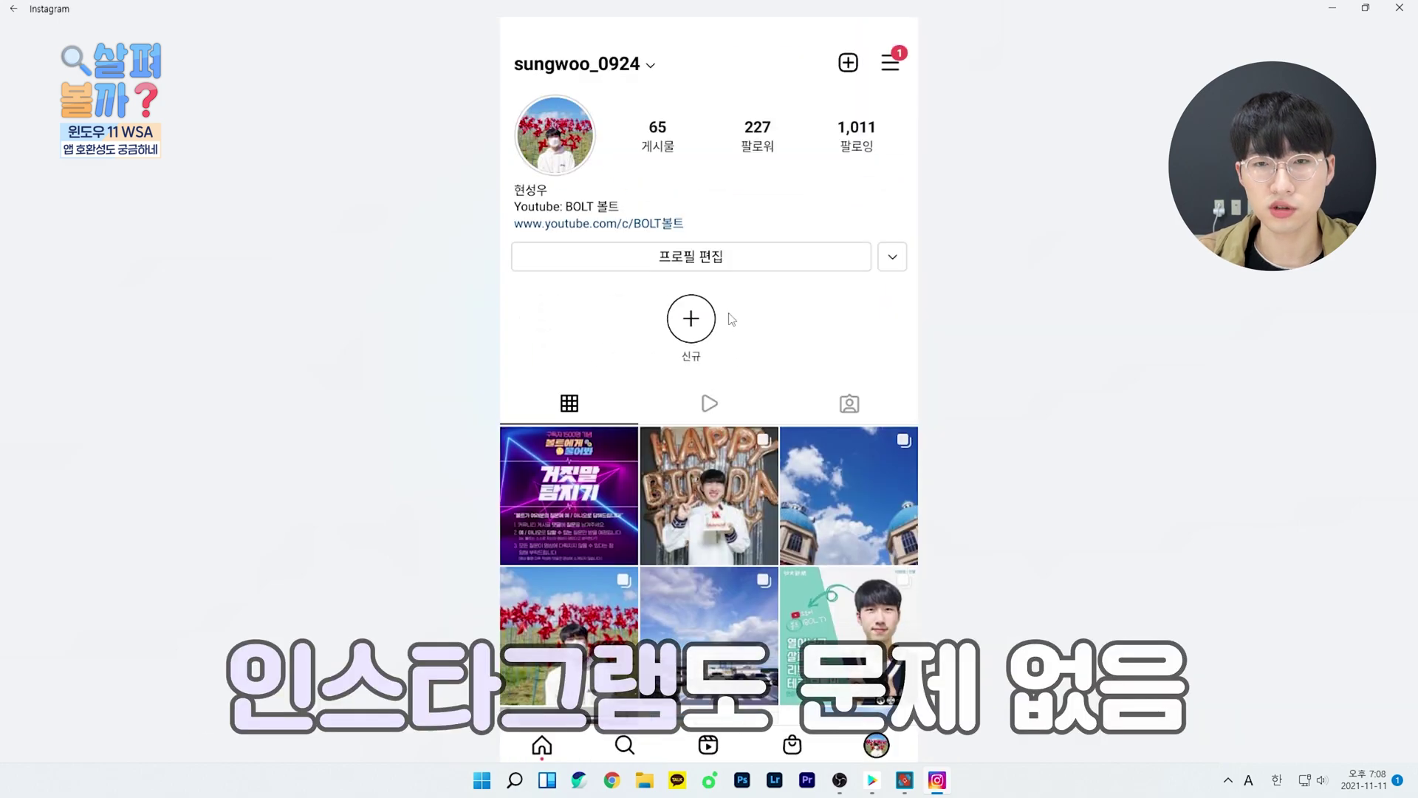
scroll(746, 380, down, 5)
scroll(746, 384, up, 5)
click(557, 133)
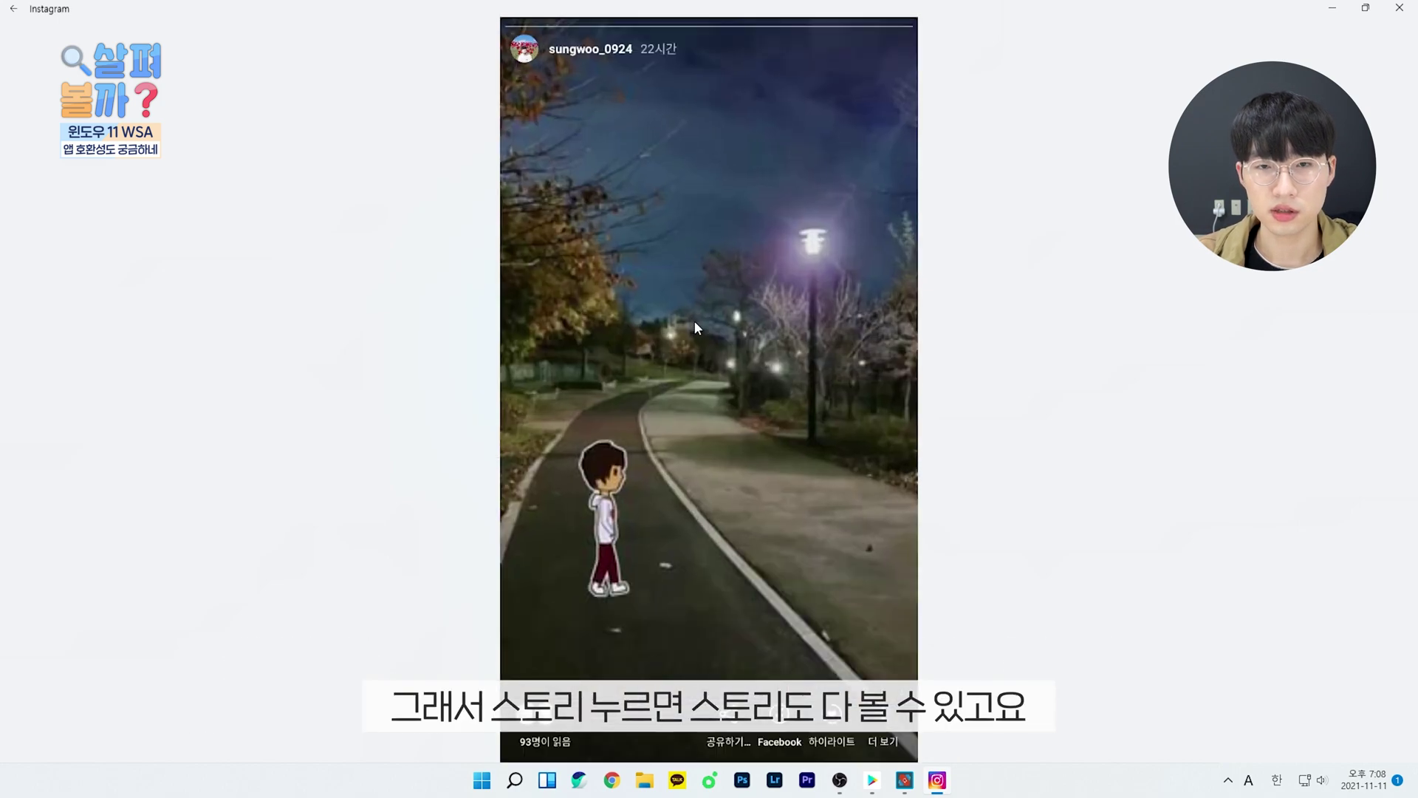
click(863, 381)
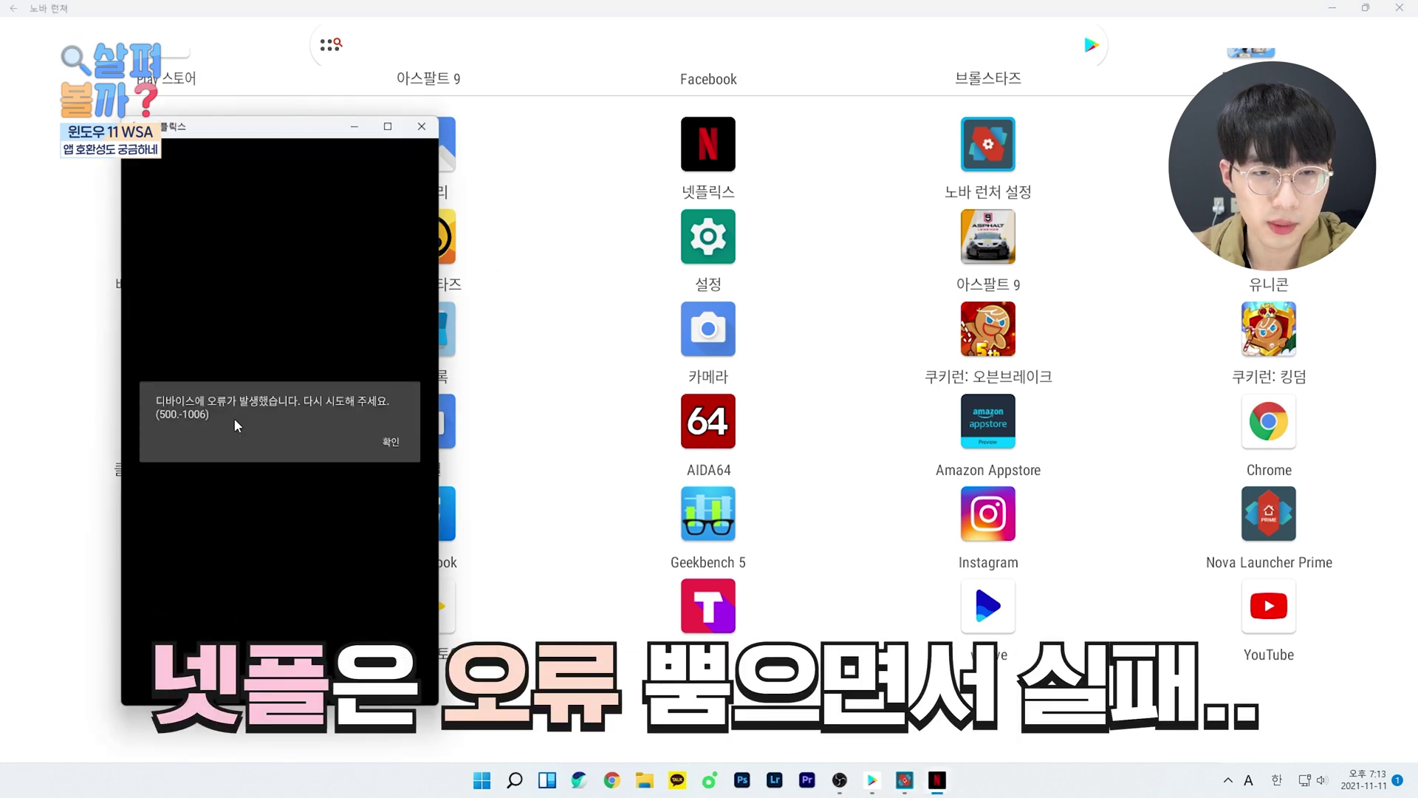
- Dismiss the error messages in 넷플릭스 and TVING, and play 놀면 뭐하니? episode 113 full screen in wavve
click(389, 443)
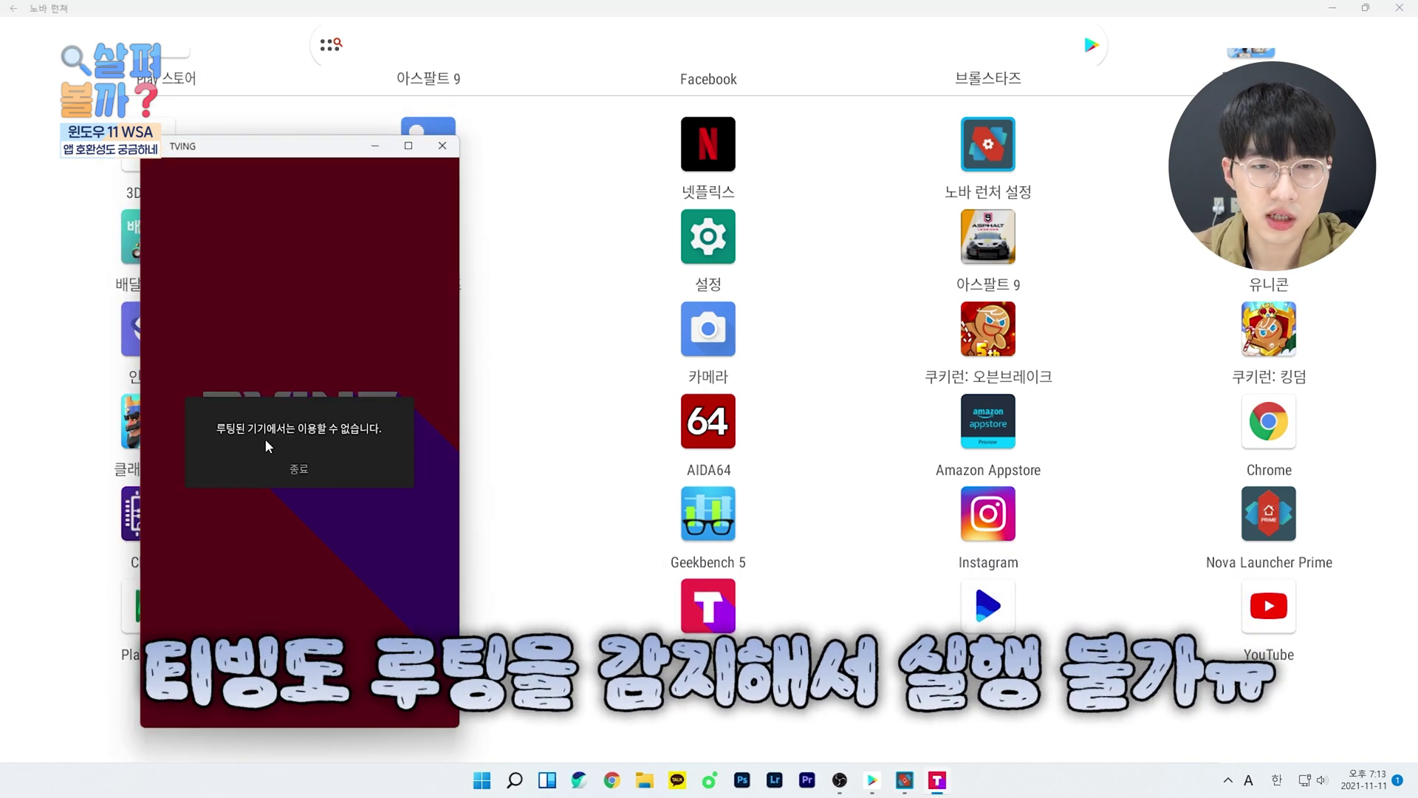
click(311, 471)
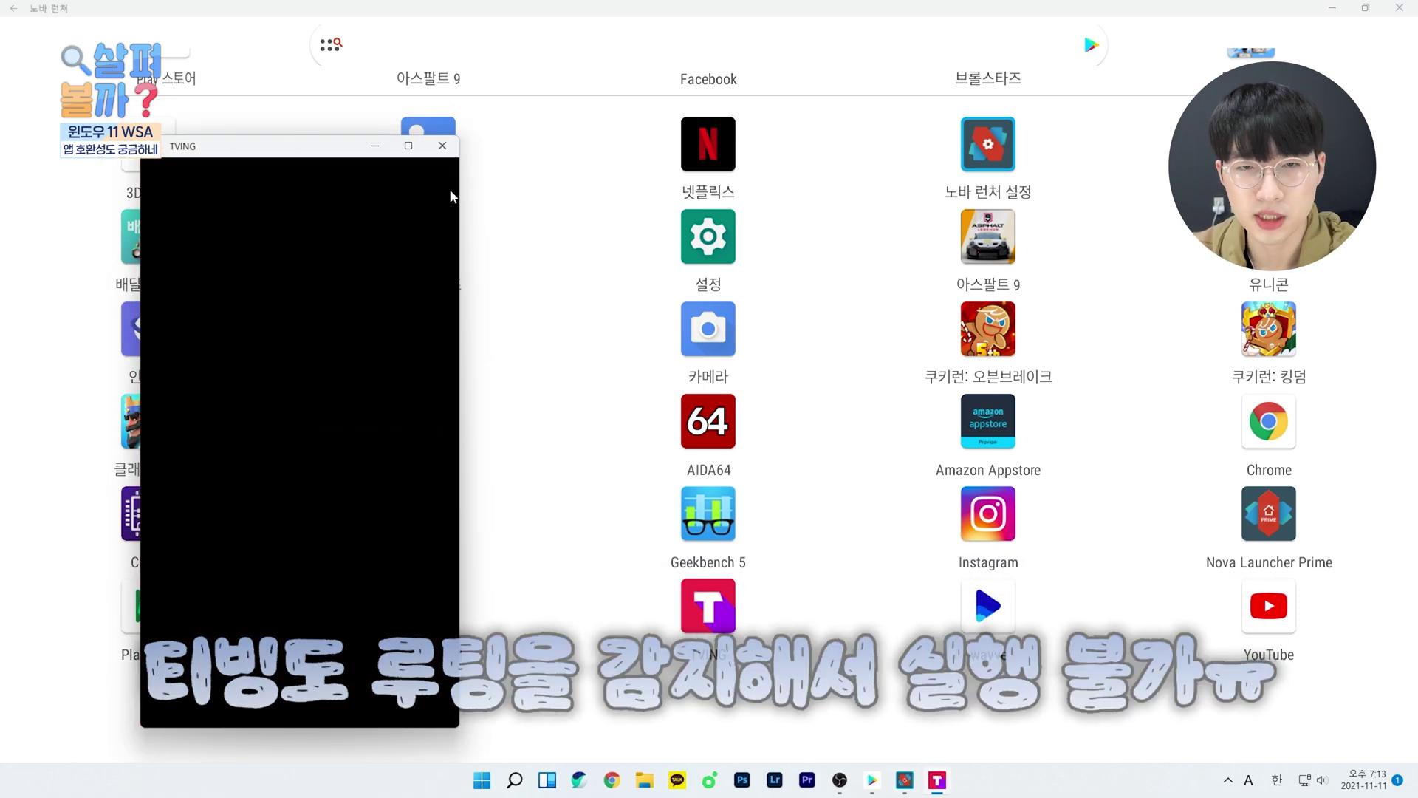
click(998, 618)
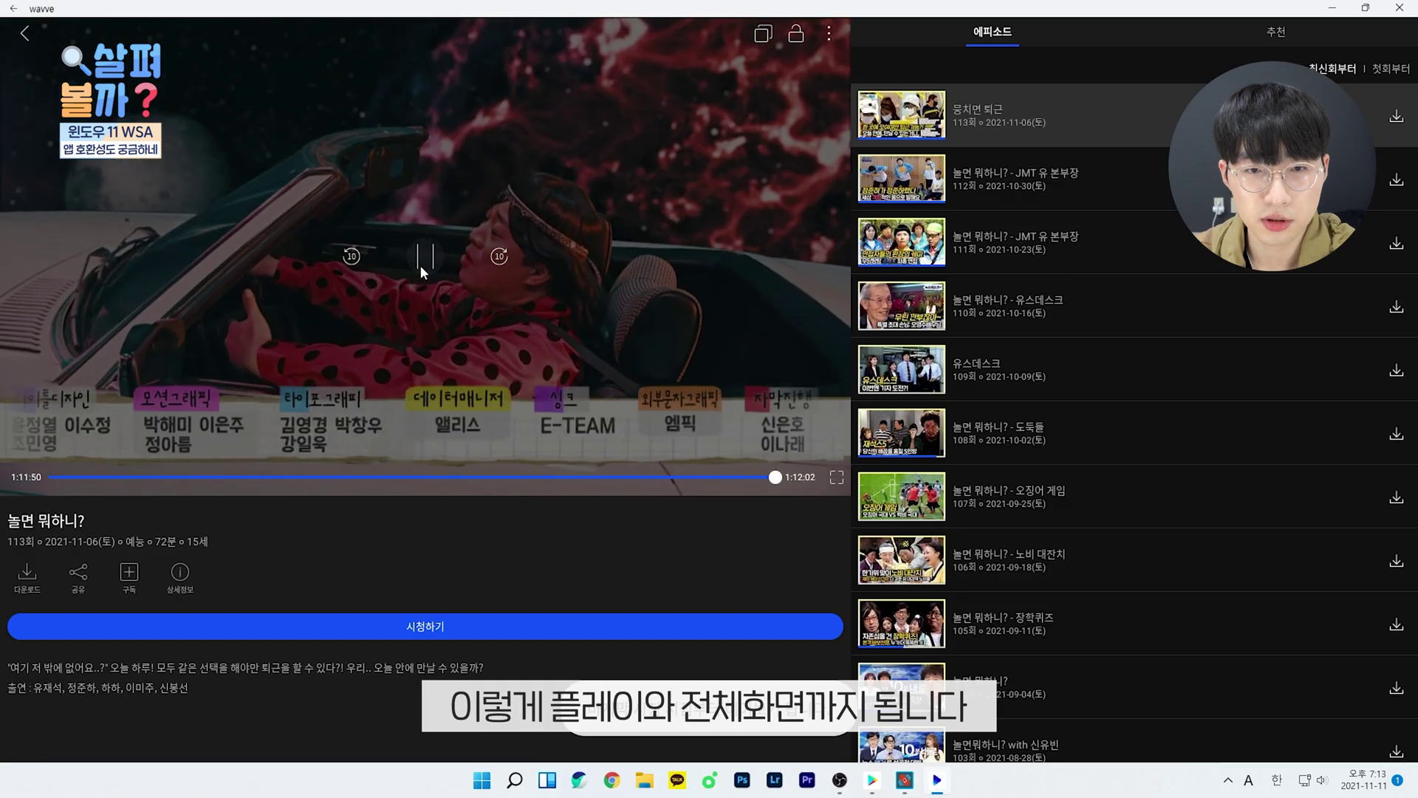
click(836, 477)
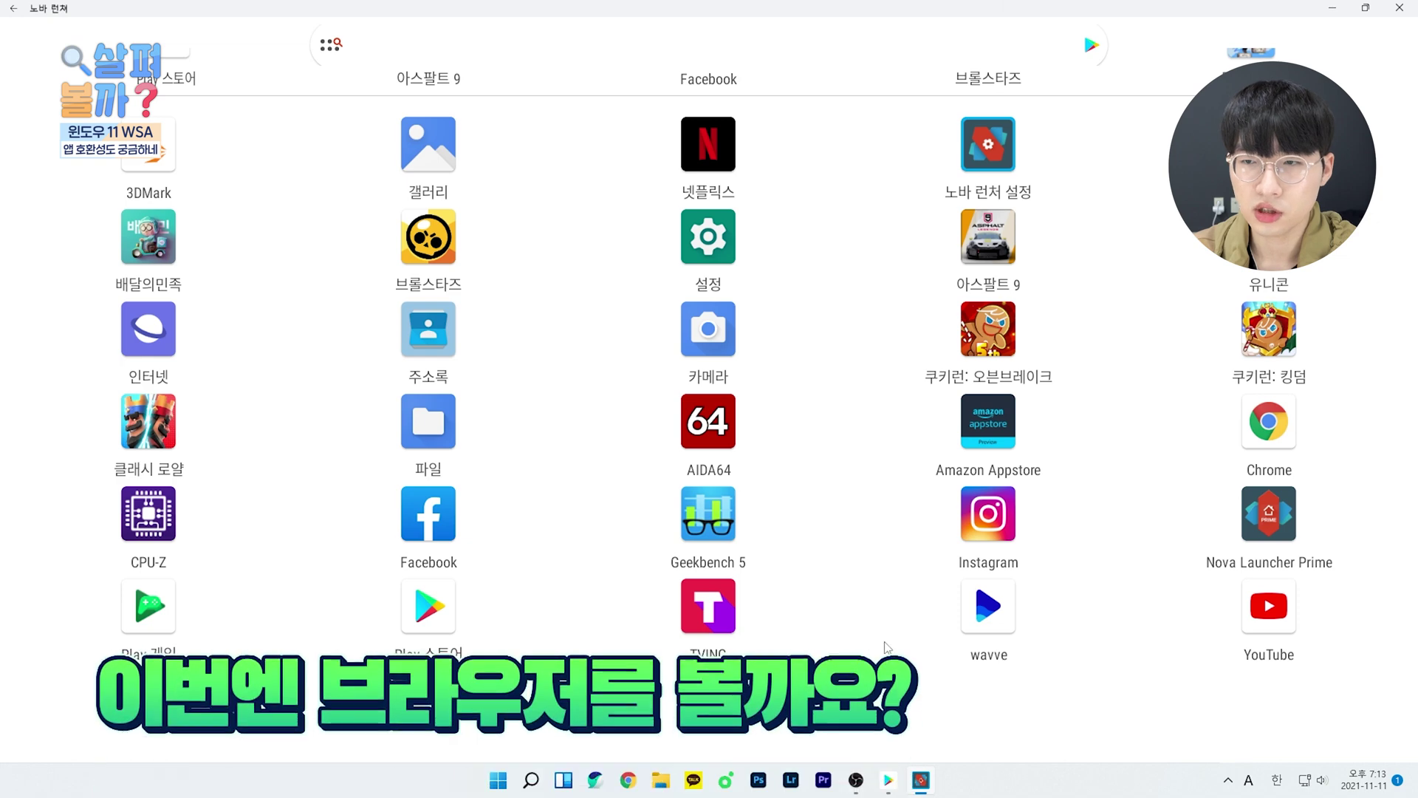
- Open the Android Chrome browser, go back from the BAND page to the m.naver.com home page, and close the browser
click(1278, 434)
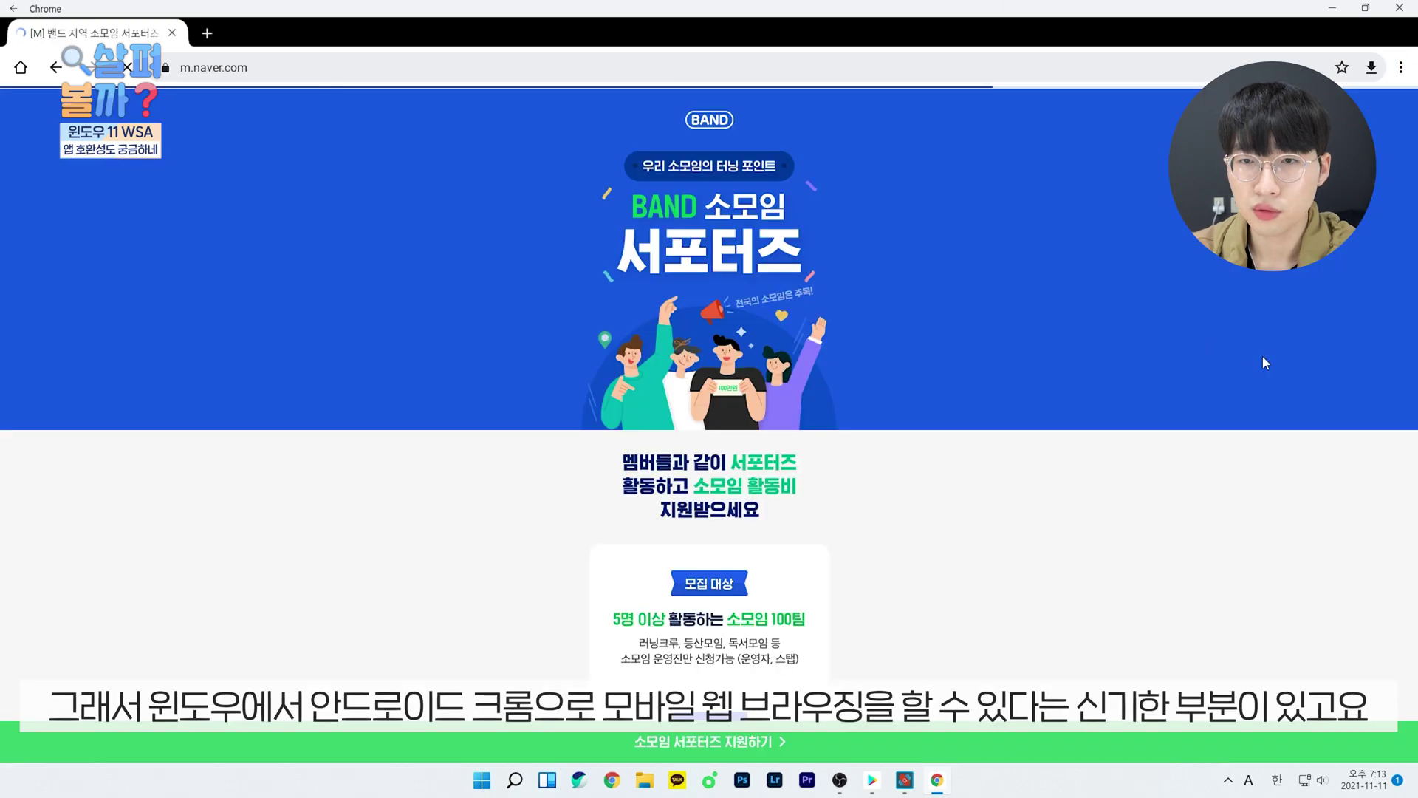
key(alt+Left)
scroll(1203, 367, up, 15)
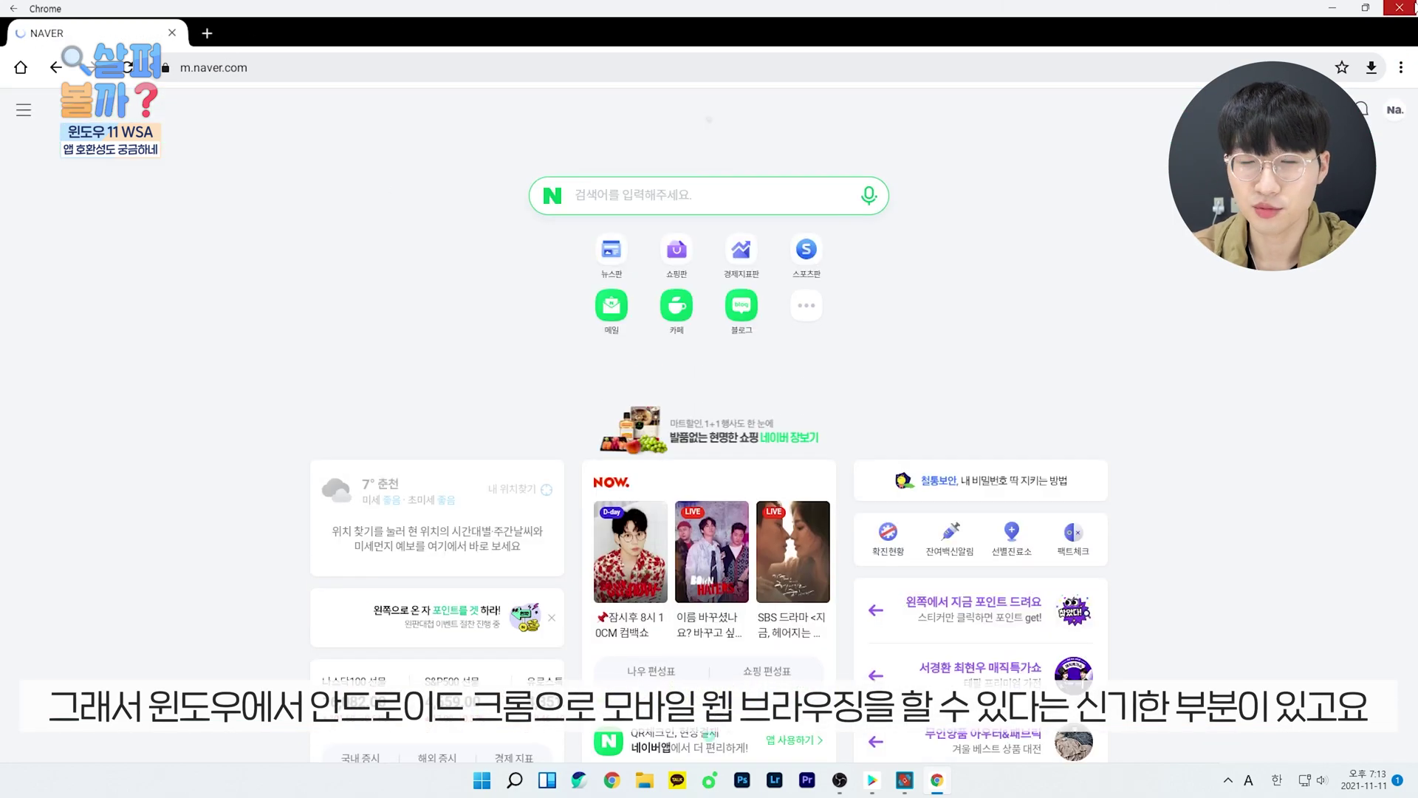
click(1399, 8)
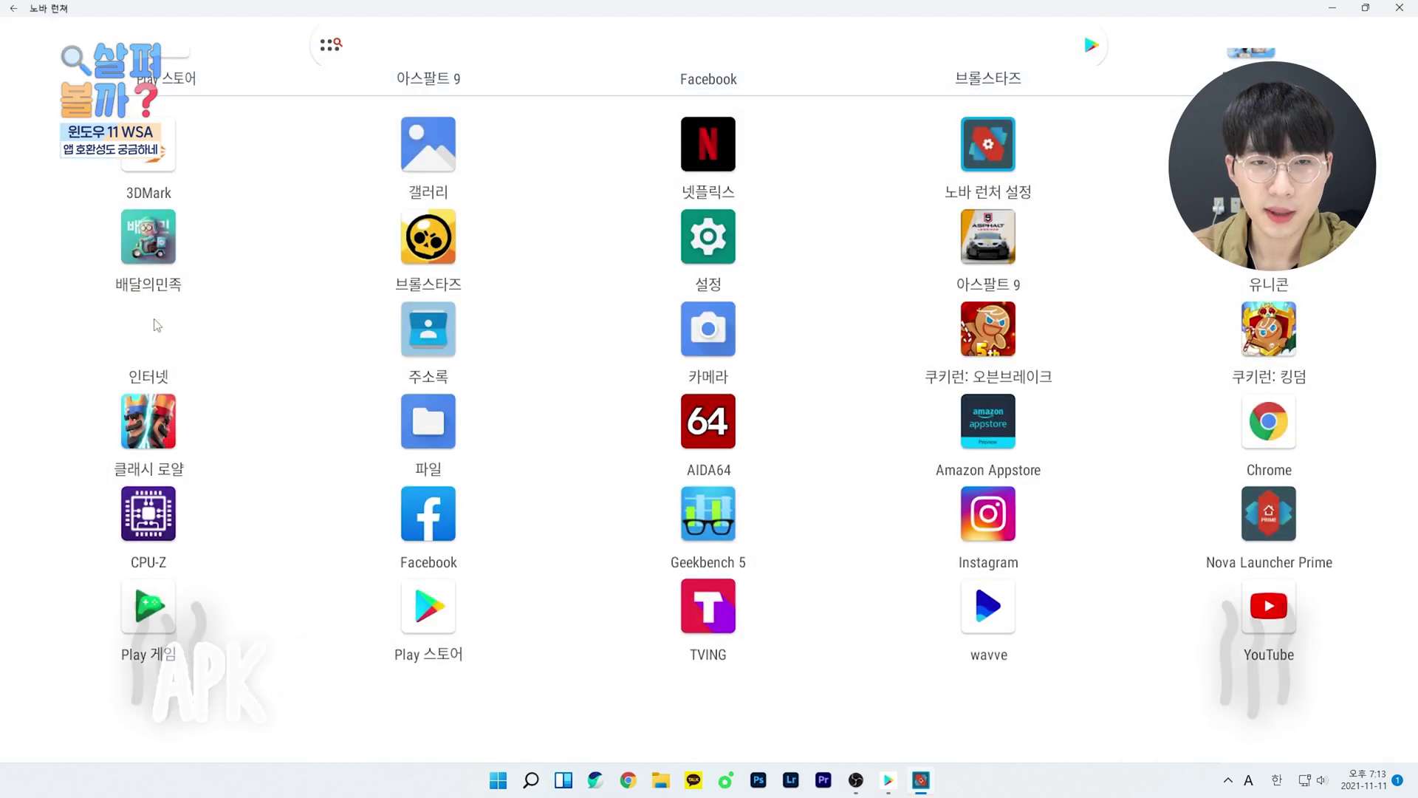
click(156, 325)
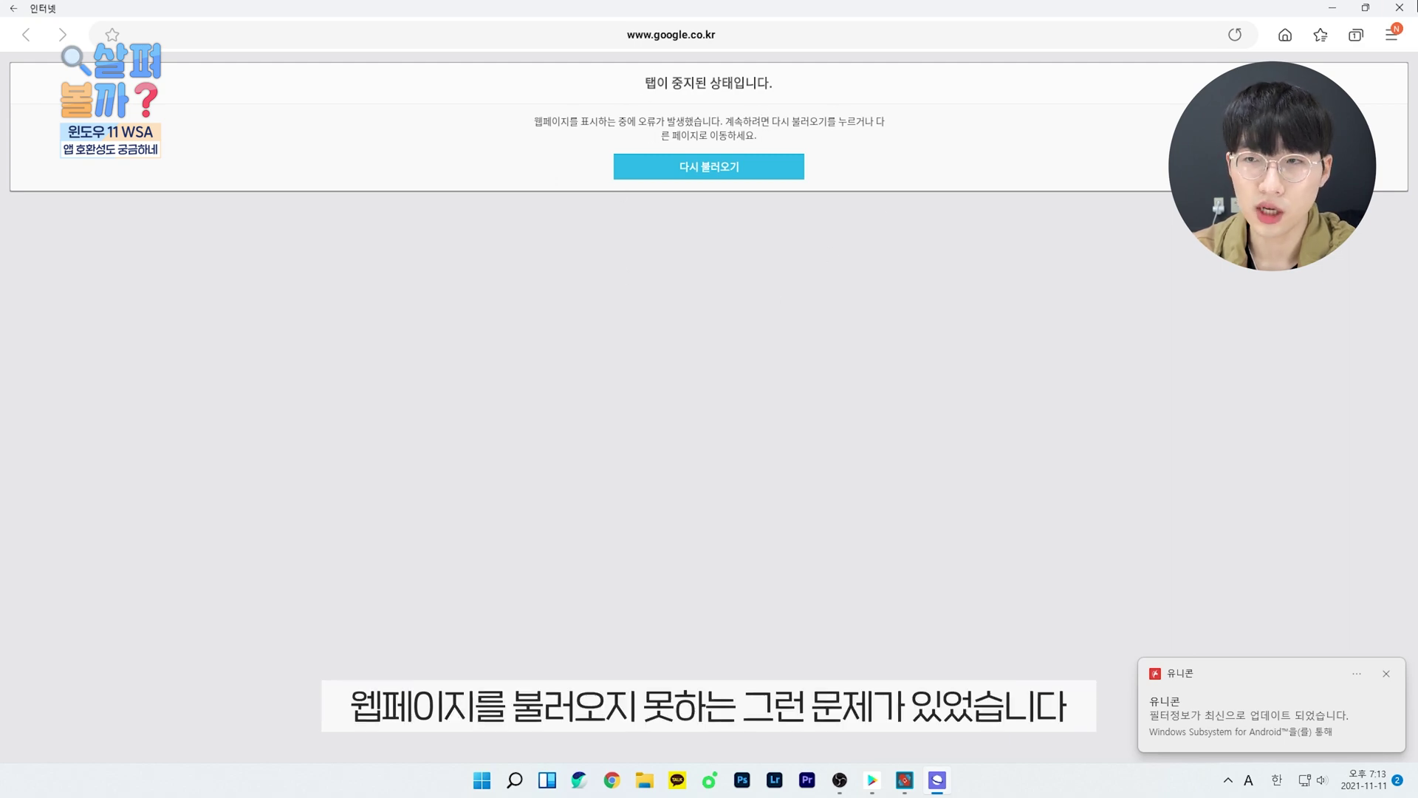
click(1399, 7)
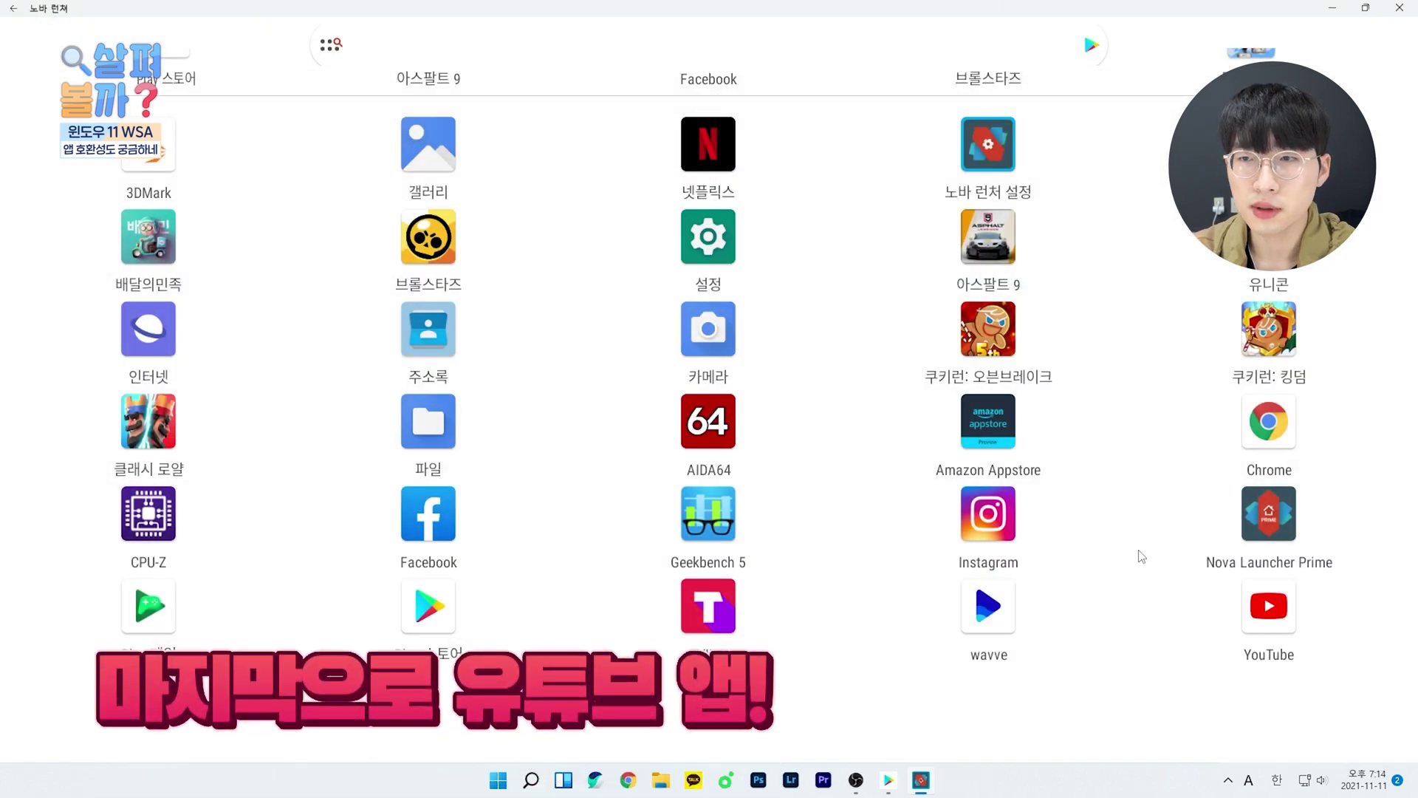
- Open YouTube, browse the BOLT 볼트 channel's uploads, and play the 포레몽 워셔블 온수매트 video full screen
scroll(1141, 555, up, 1)
click(1277, 691)
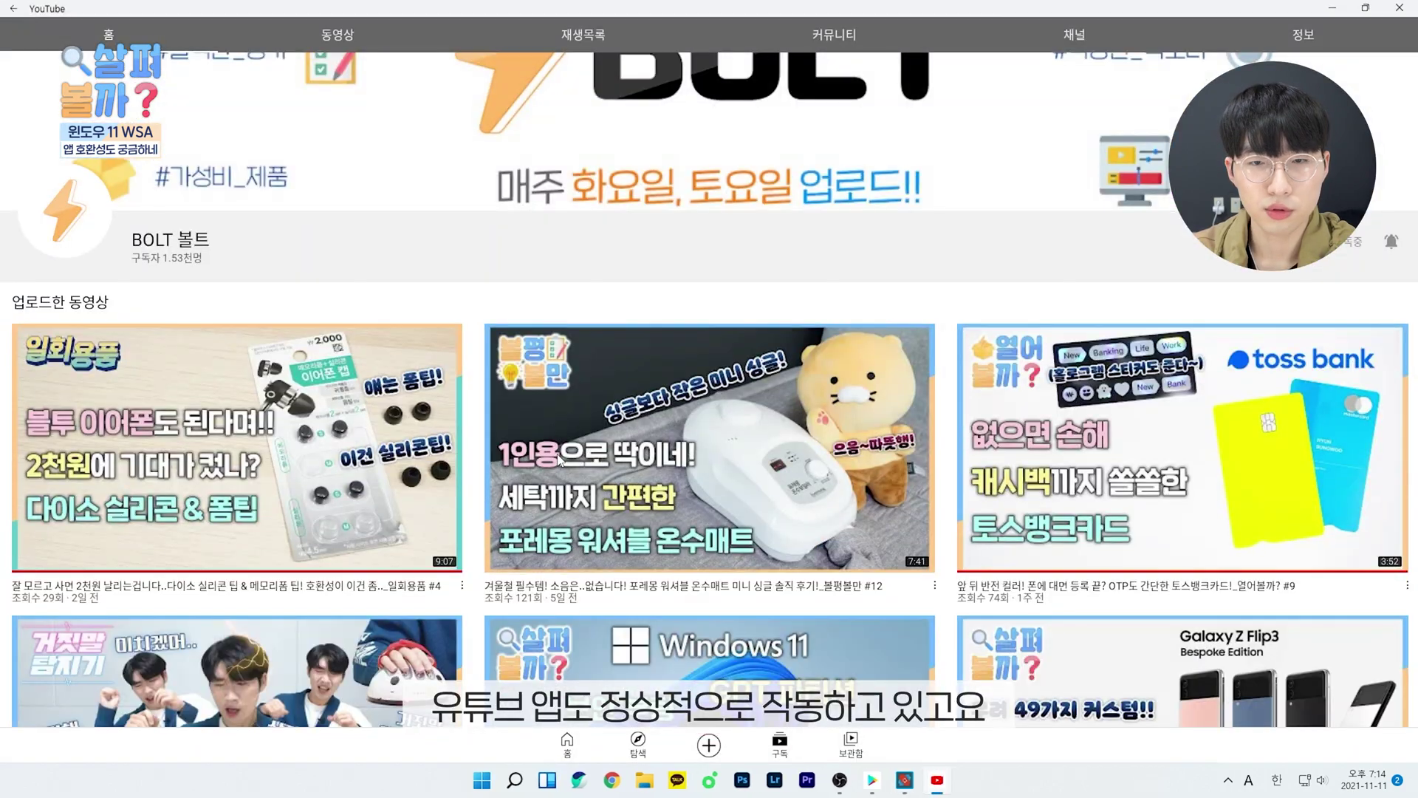
scroll(562, 452, down, 5)
scroll(561, 452, up, 5)
click(610, 459)
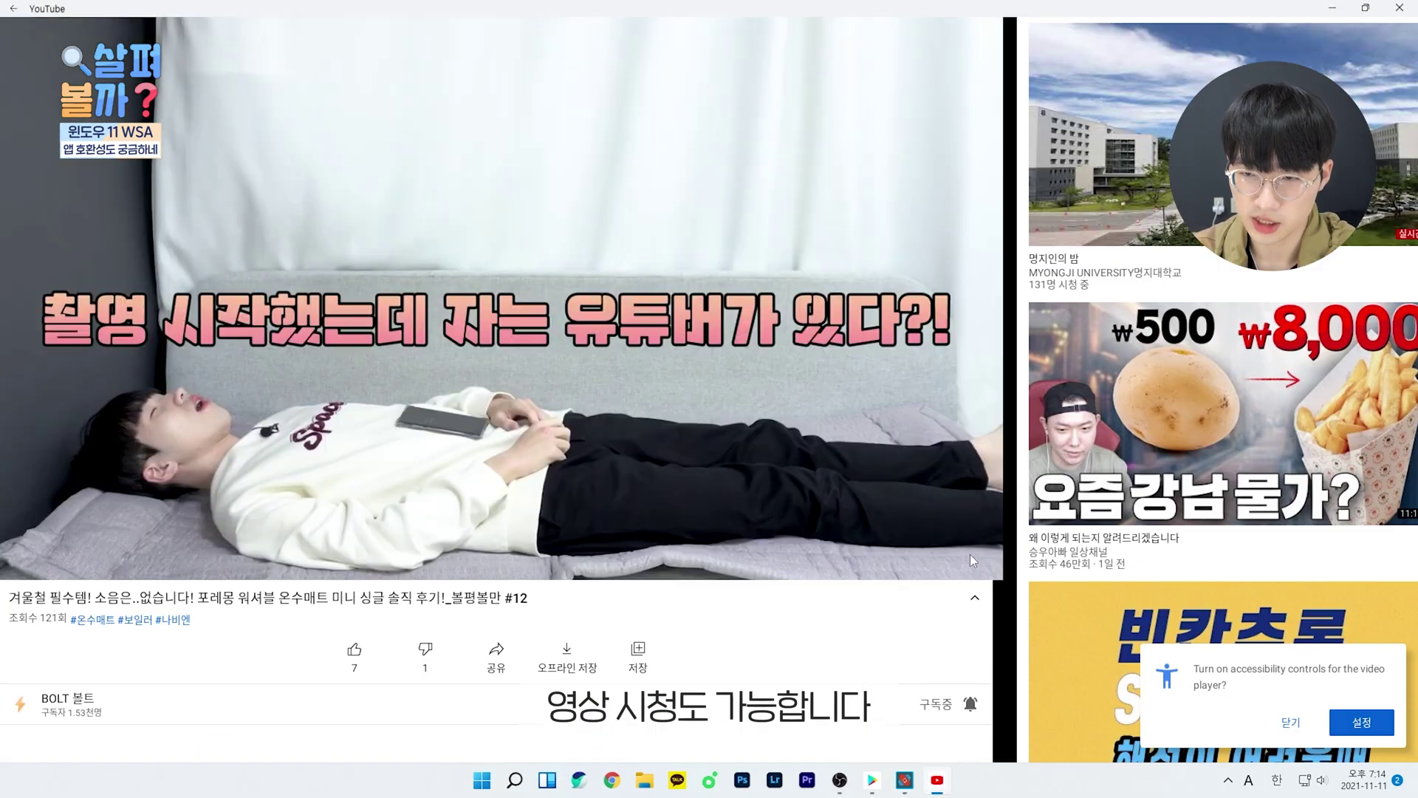
click(973, 556)
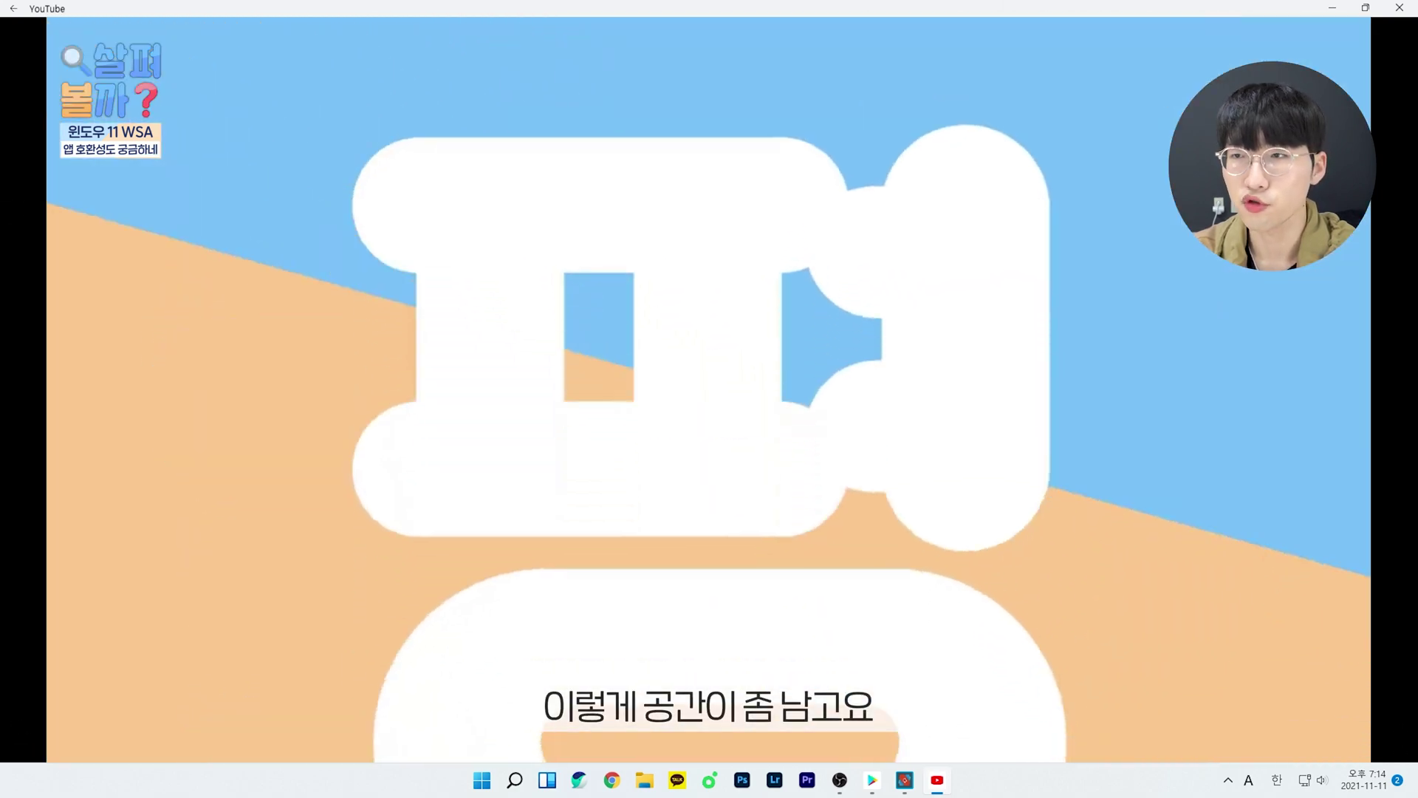
- Check which resolutions the playing video offers in its advanced (고급) quality options
click(393, 691)
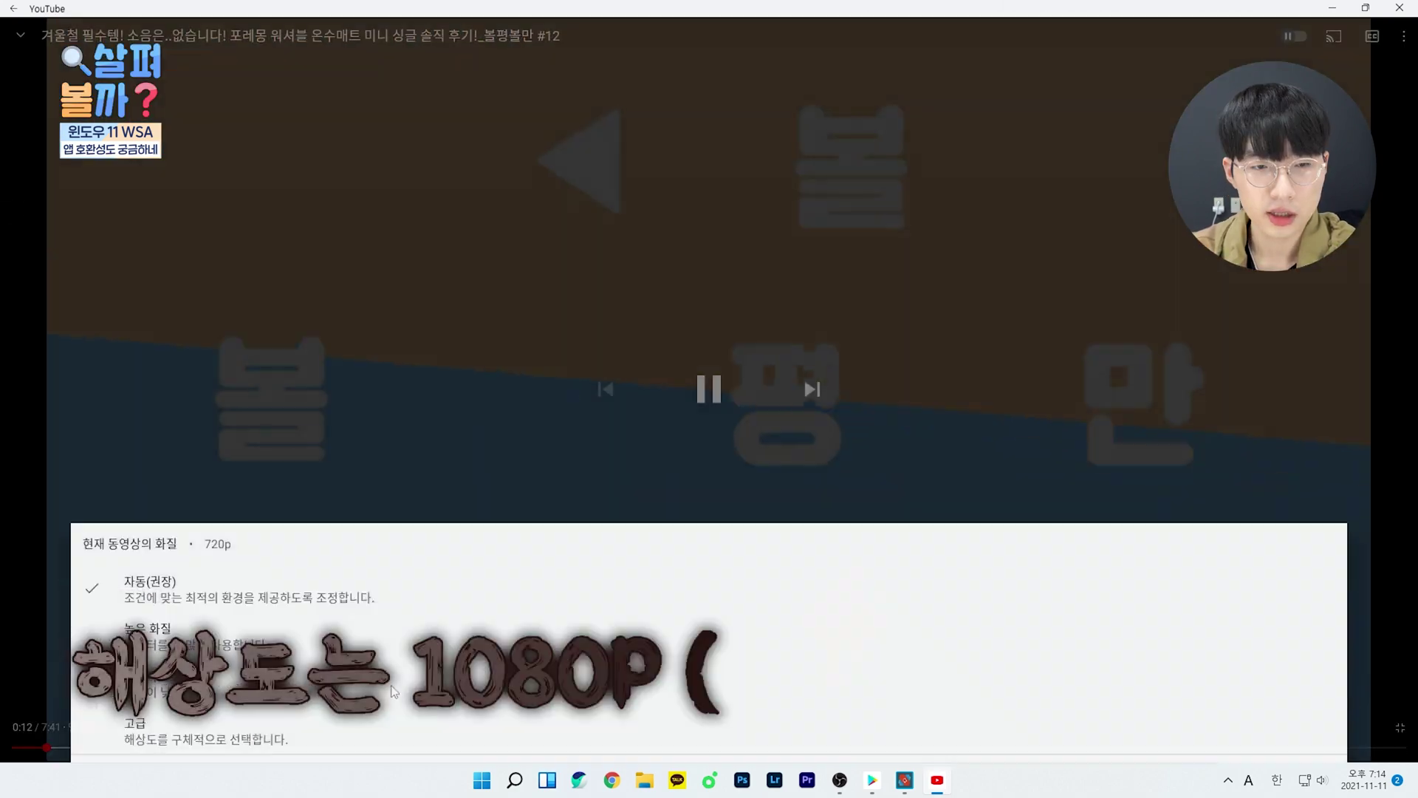
click(295, 729)
click(254, 529)
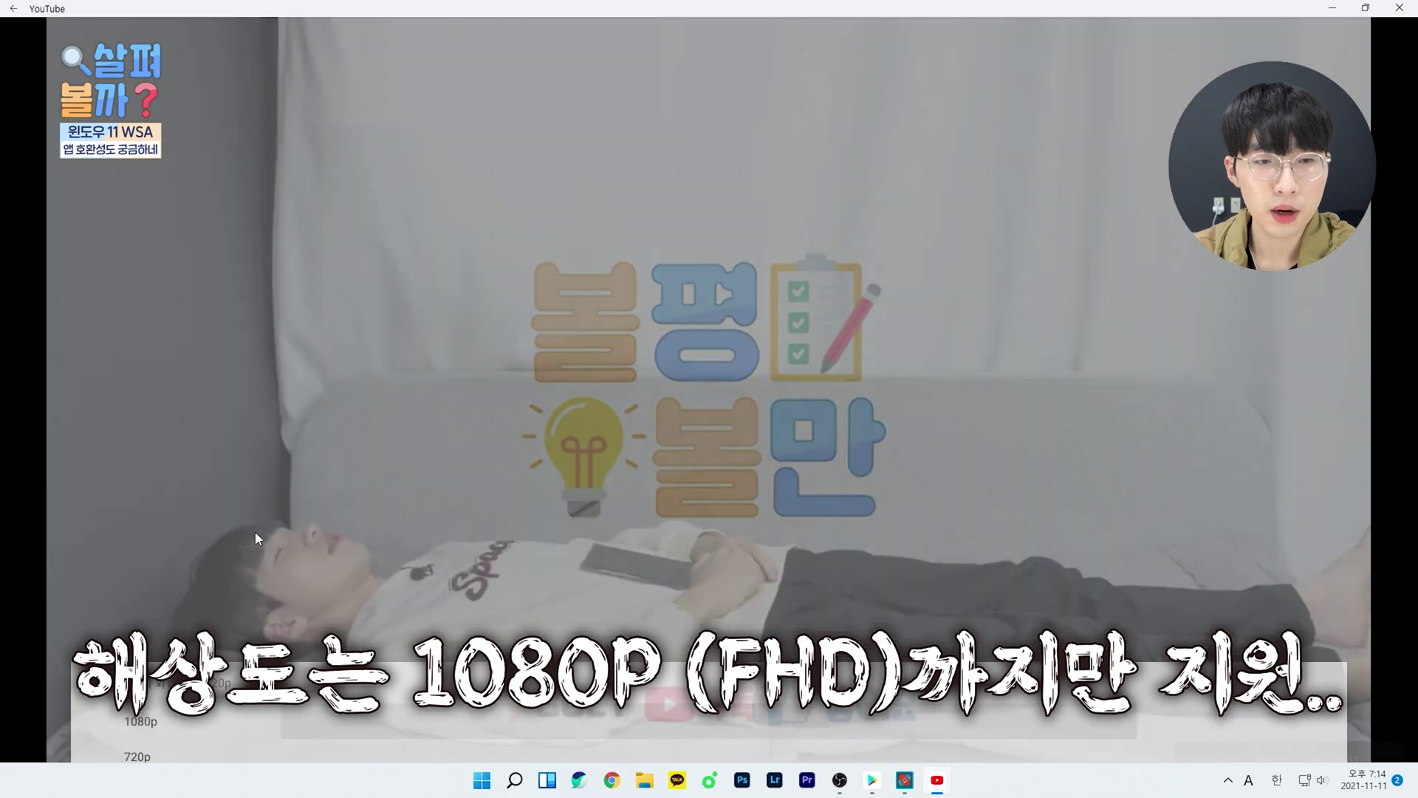